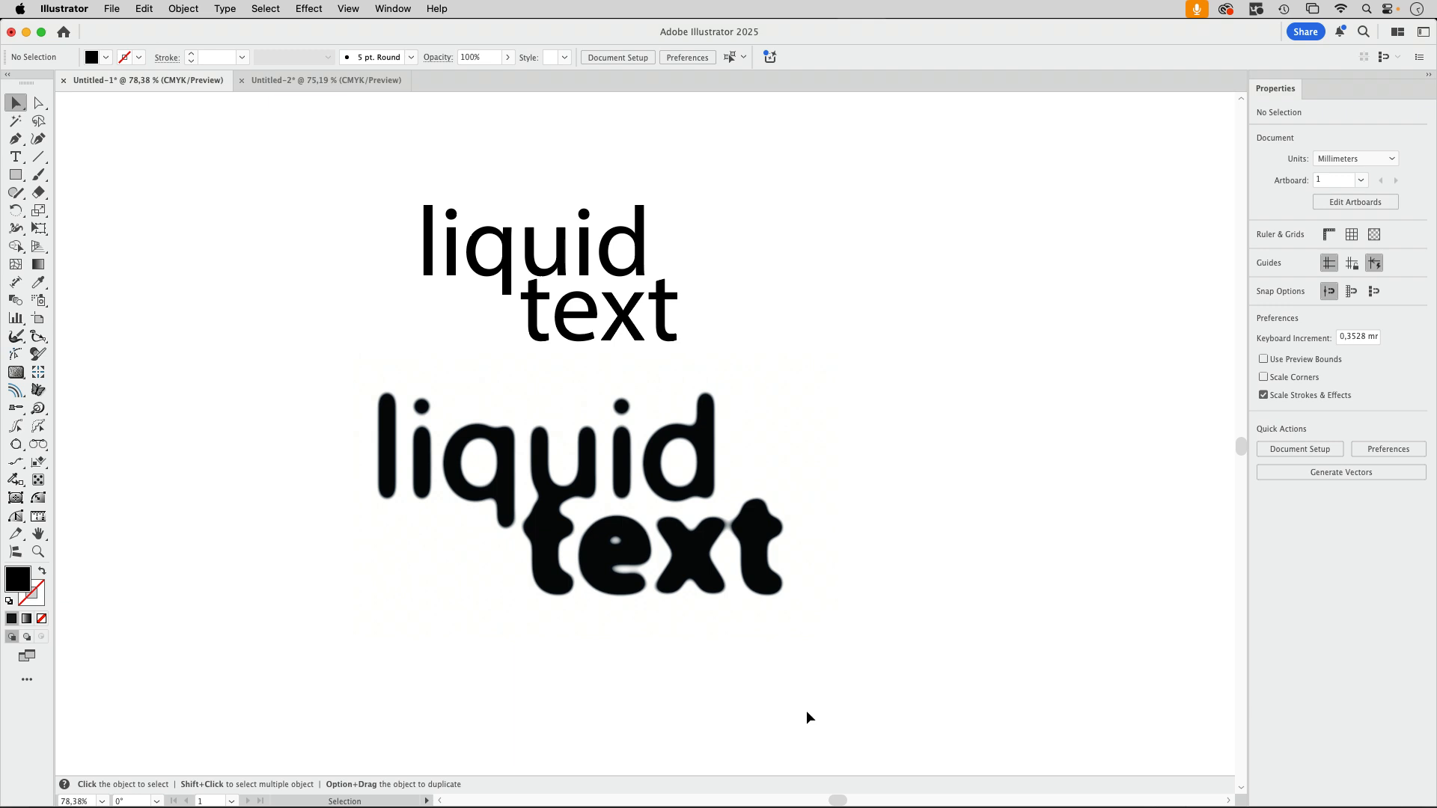
Switch to the Untitled-2 document in Photoshop and move the words "liquid" and "text" together so they slightly overlap
mouse_move(782, 804)
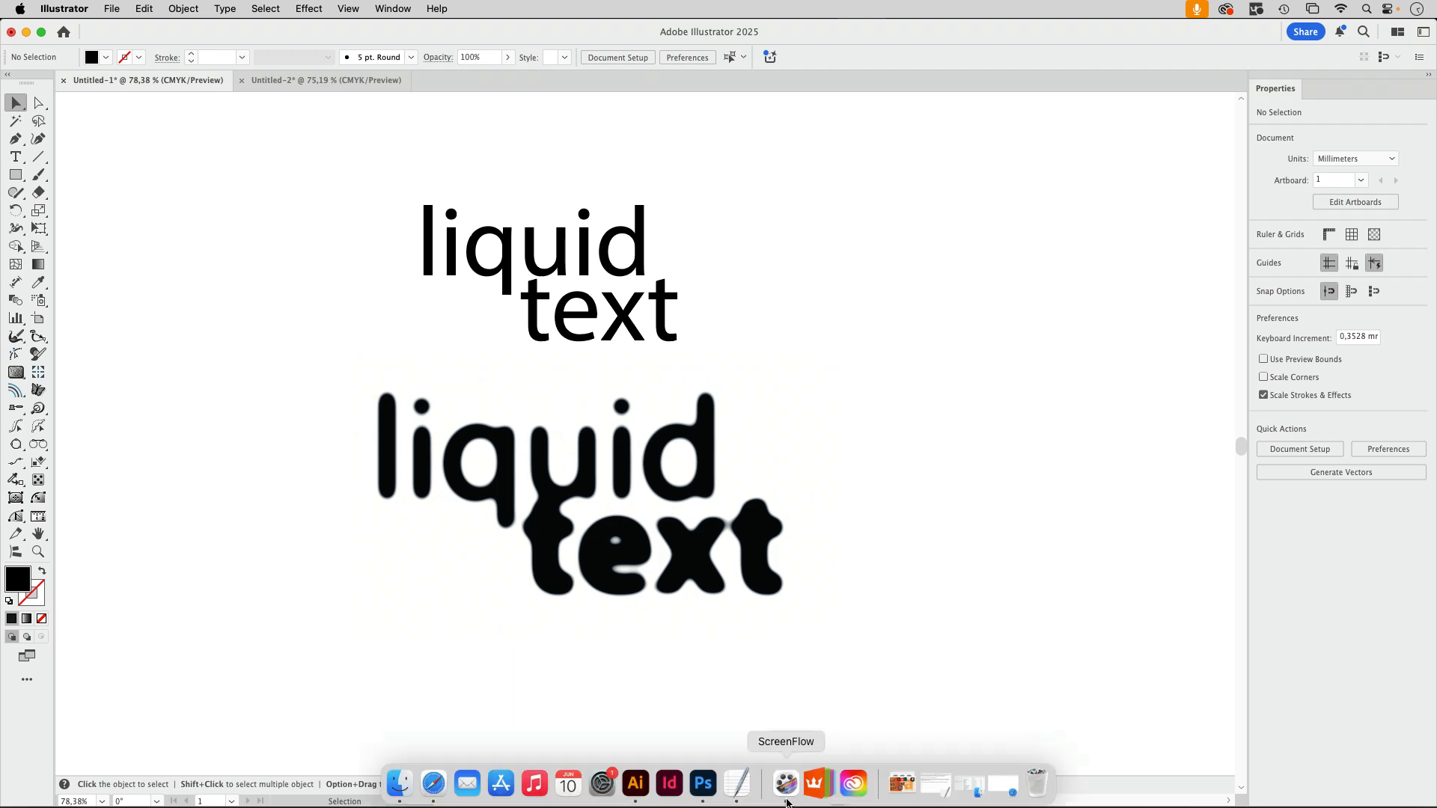
left_click(689, 780)
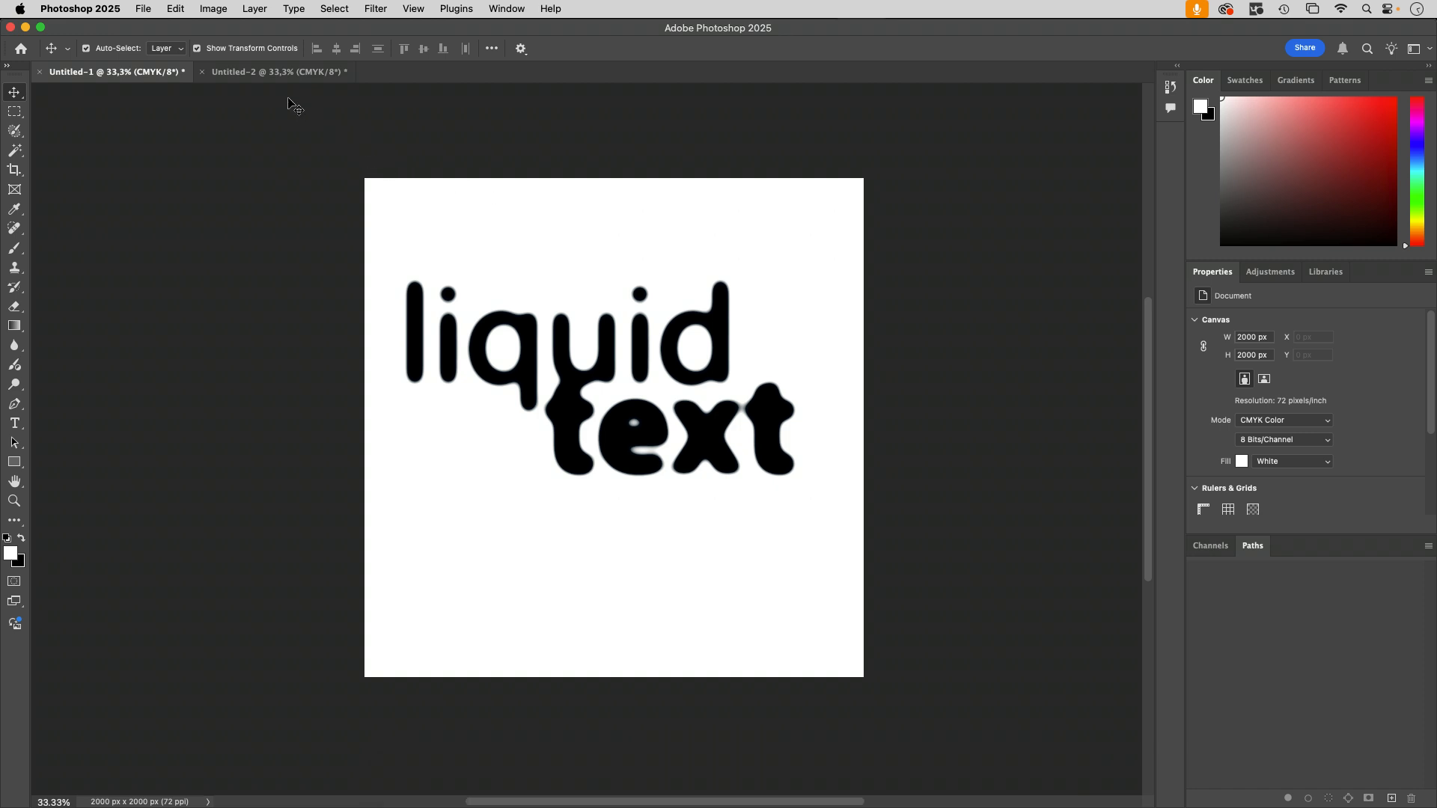
left_click(281, 78)
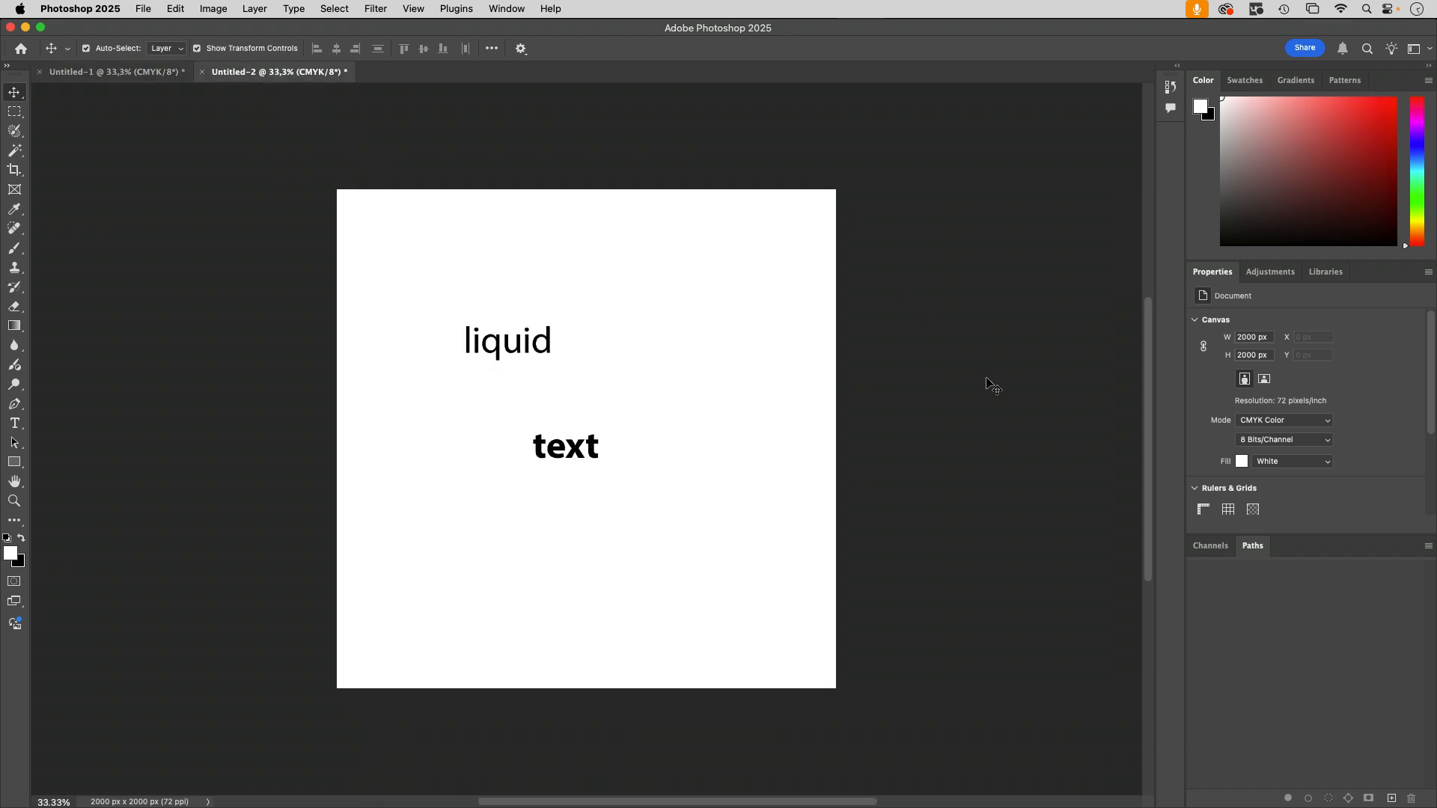
left_click_drag(550, 344, 552, 385)
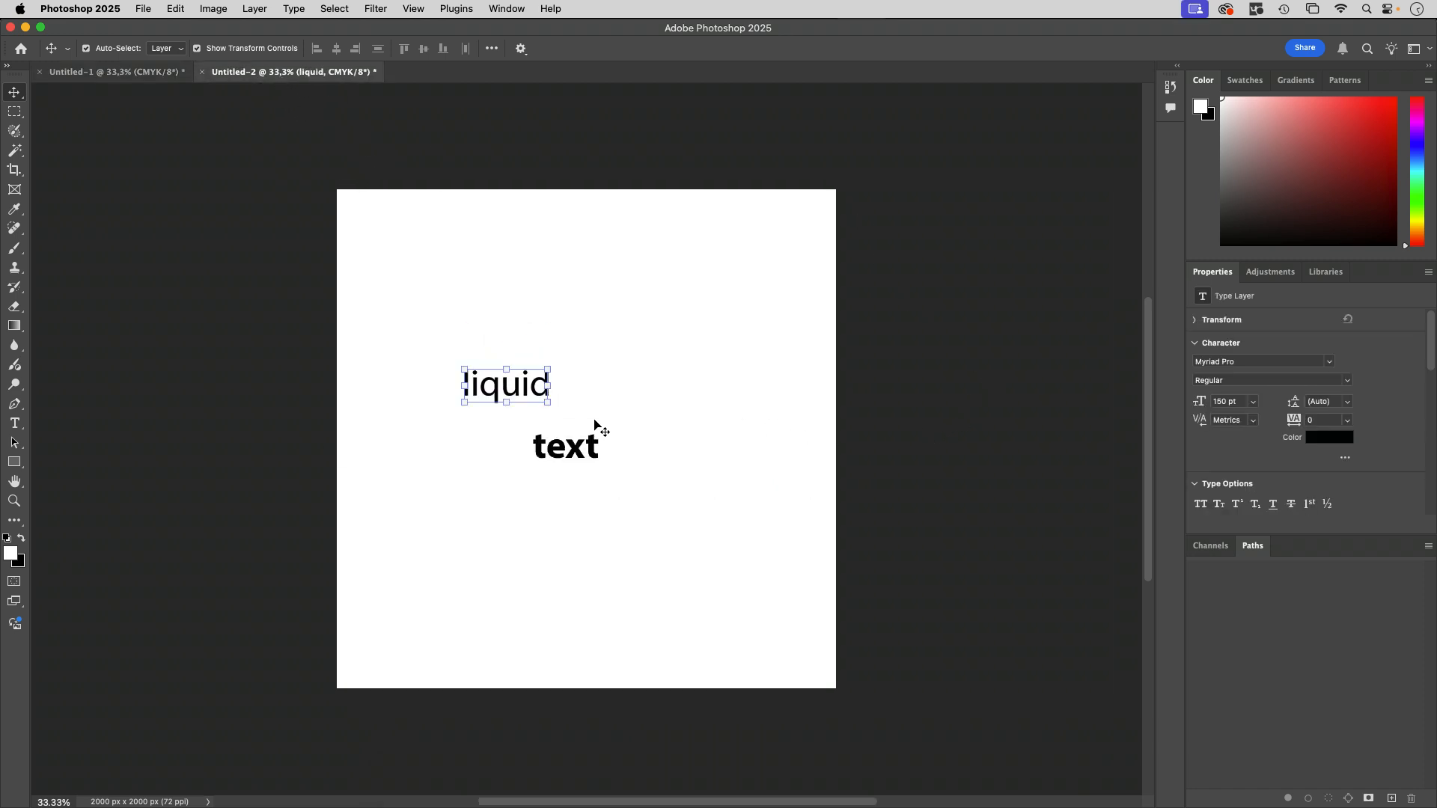
left_click_drag(595, 455, 566, 414)
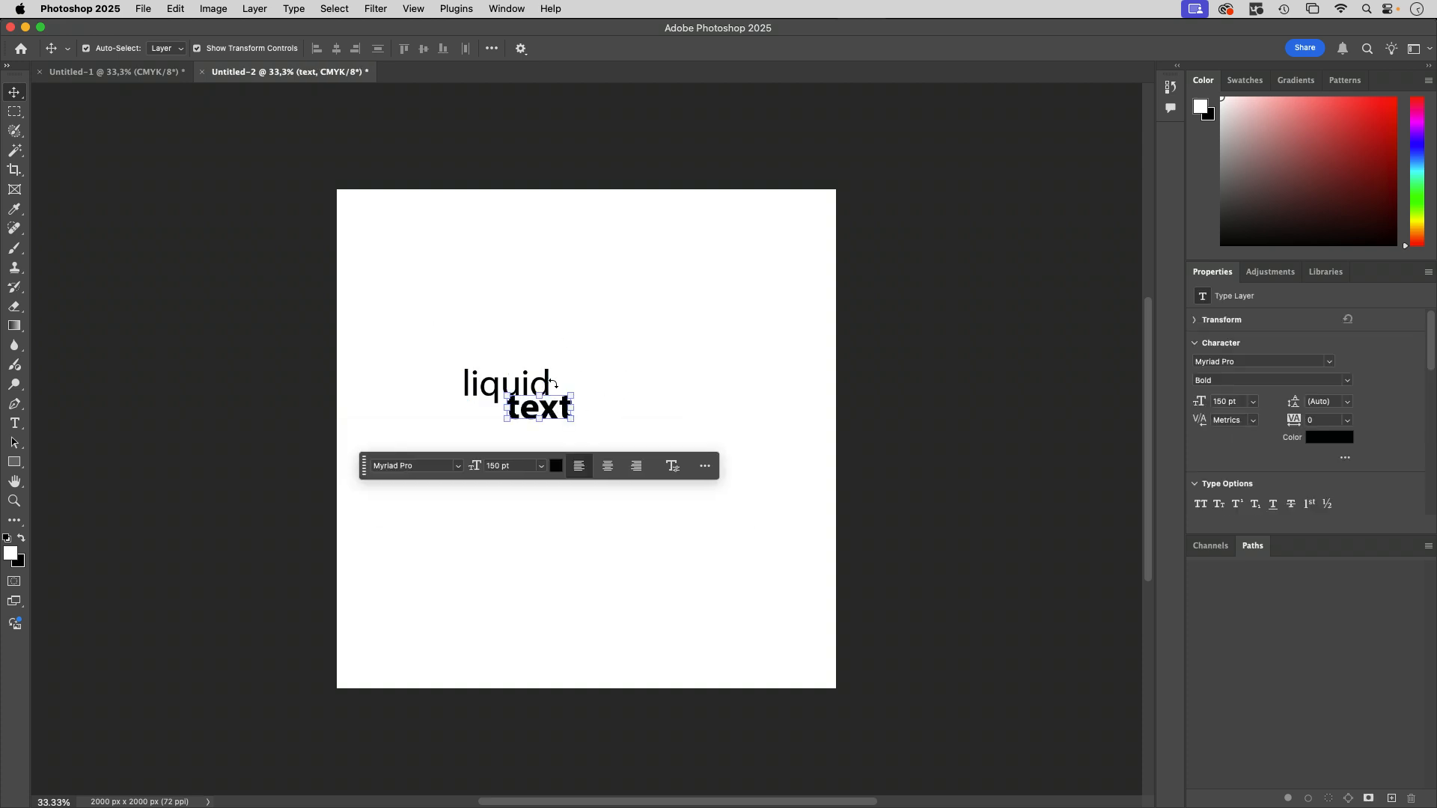
Show the Layers panel, make it taller and place it beside the canvas
left_click(507, 8)
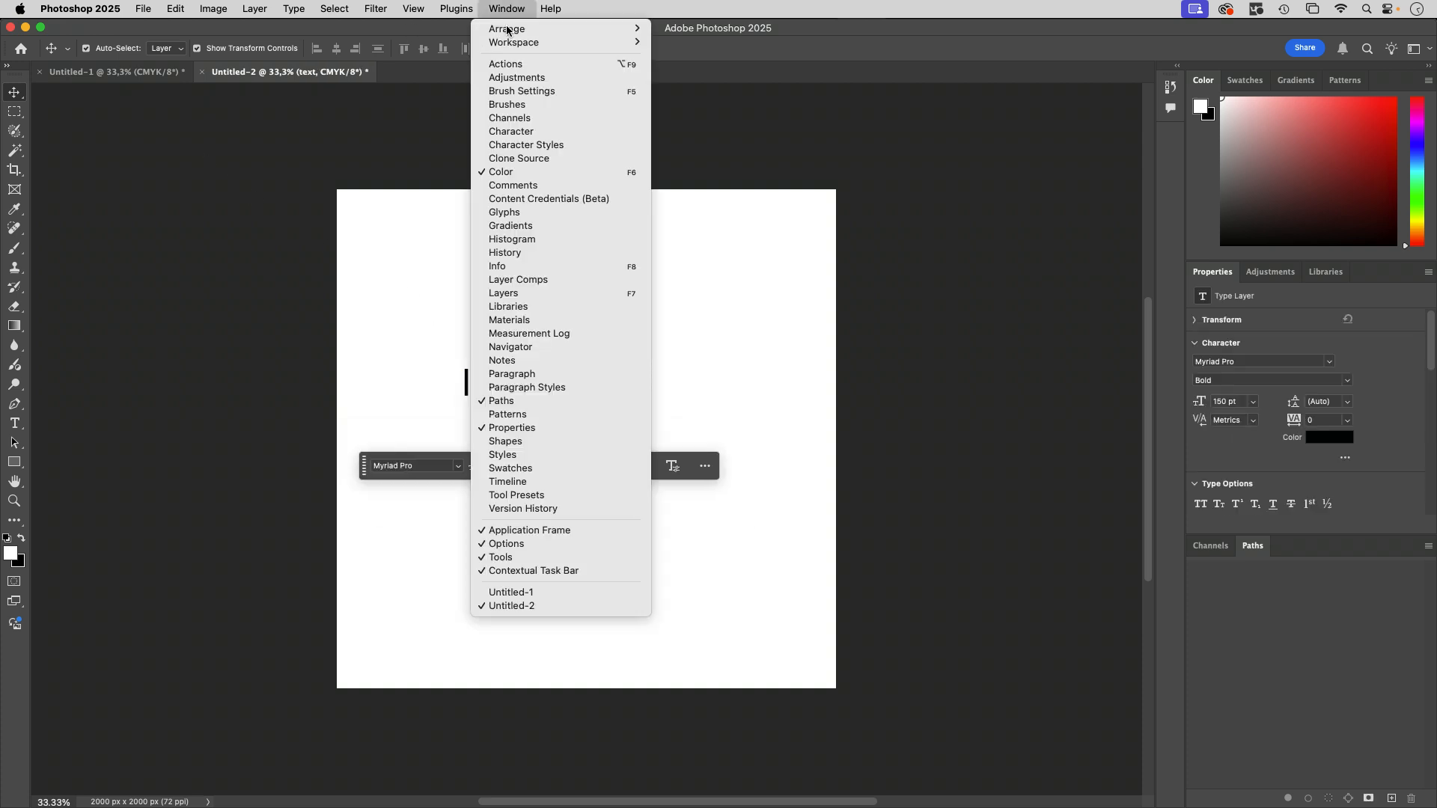
left_click(525, 293)
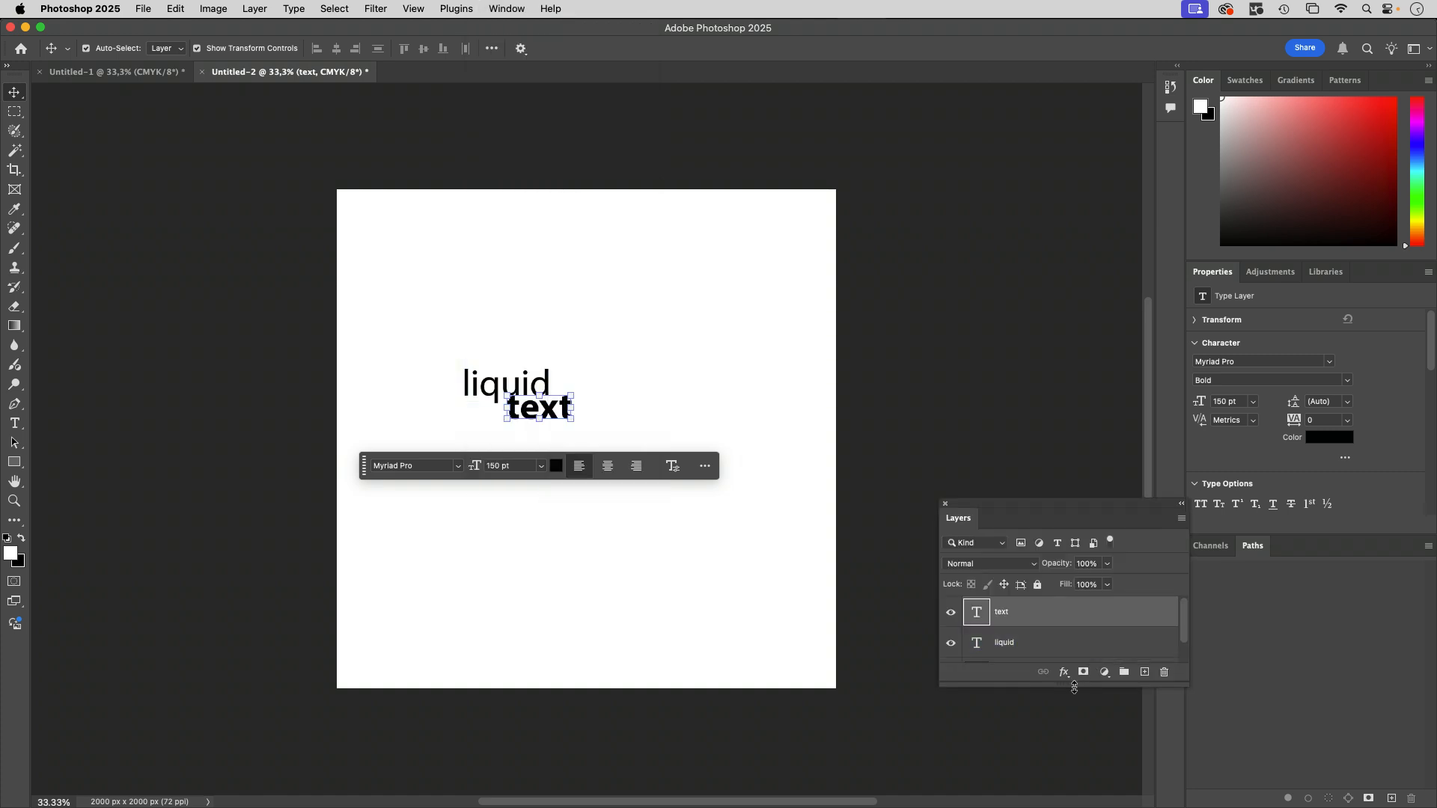
left_click_drag(1074, 687, 1074, 749)
left_click_drag(1035, 515, 958, 295)
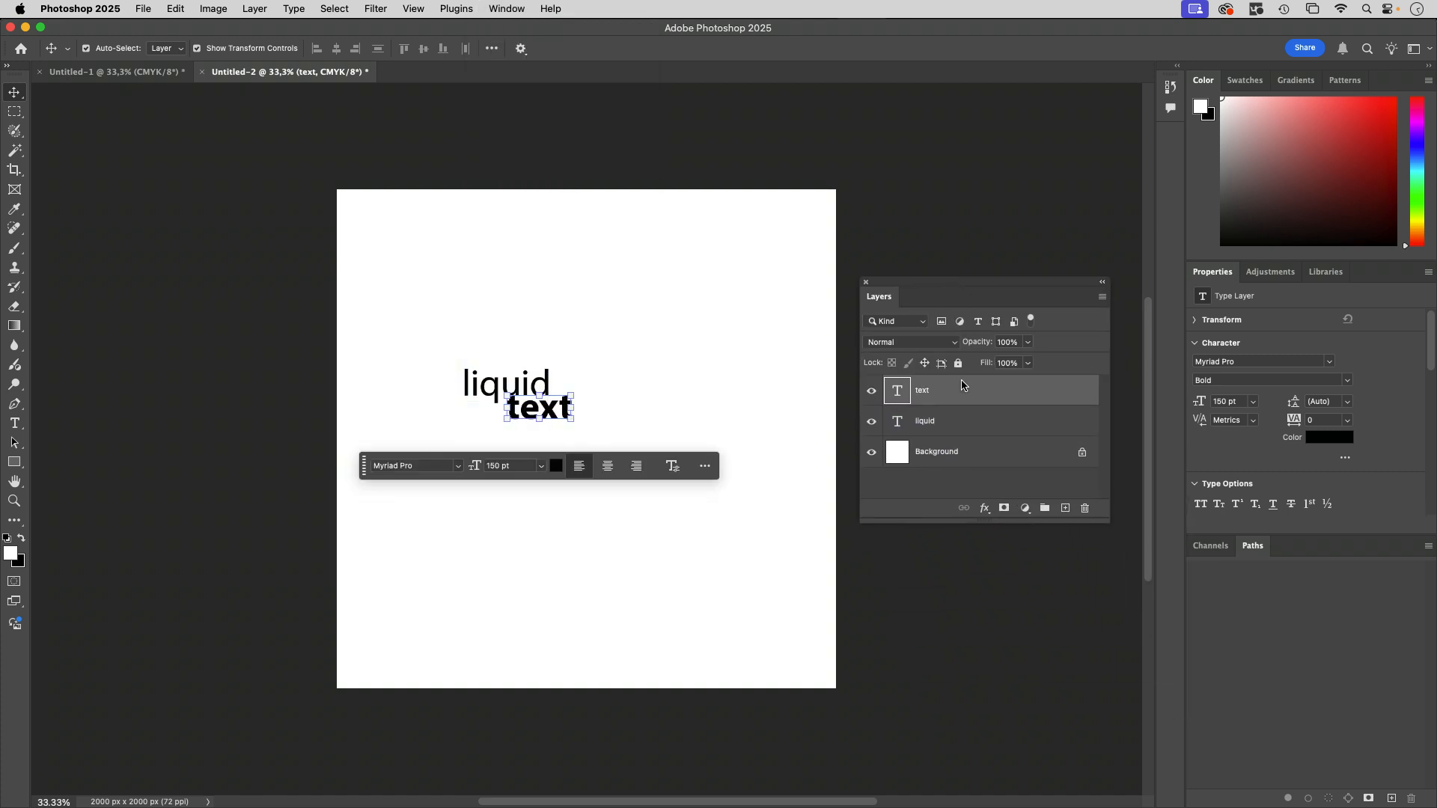
Scale the "text" and "liquid" layers up together to about 537 pt type, spanning most of the canvas width
left_click(962, 421, "shift")
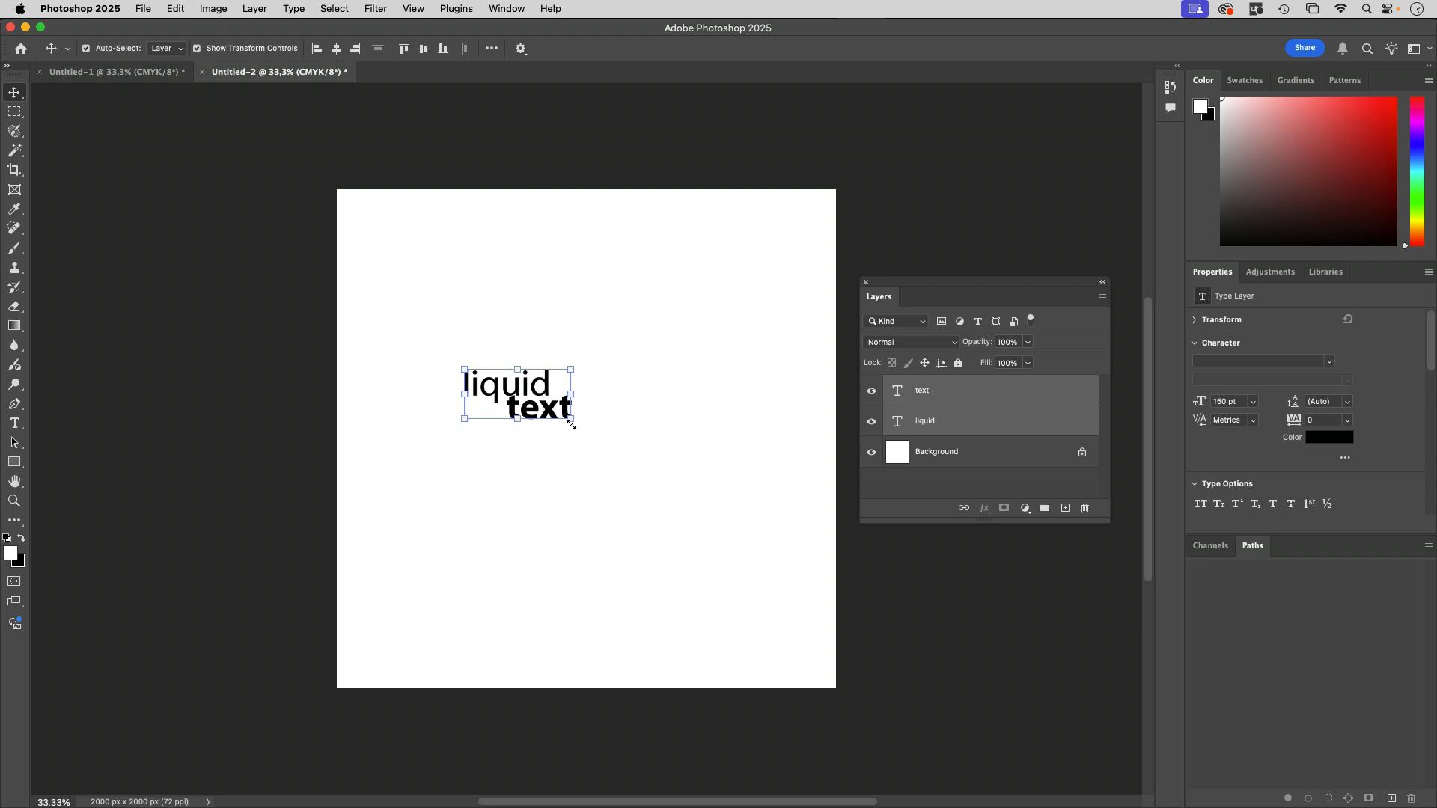
left_click_drag(569, 423, 793, 524)
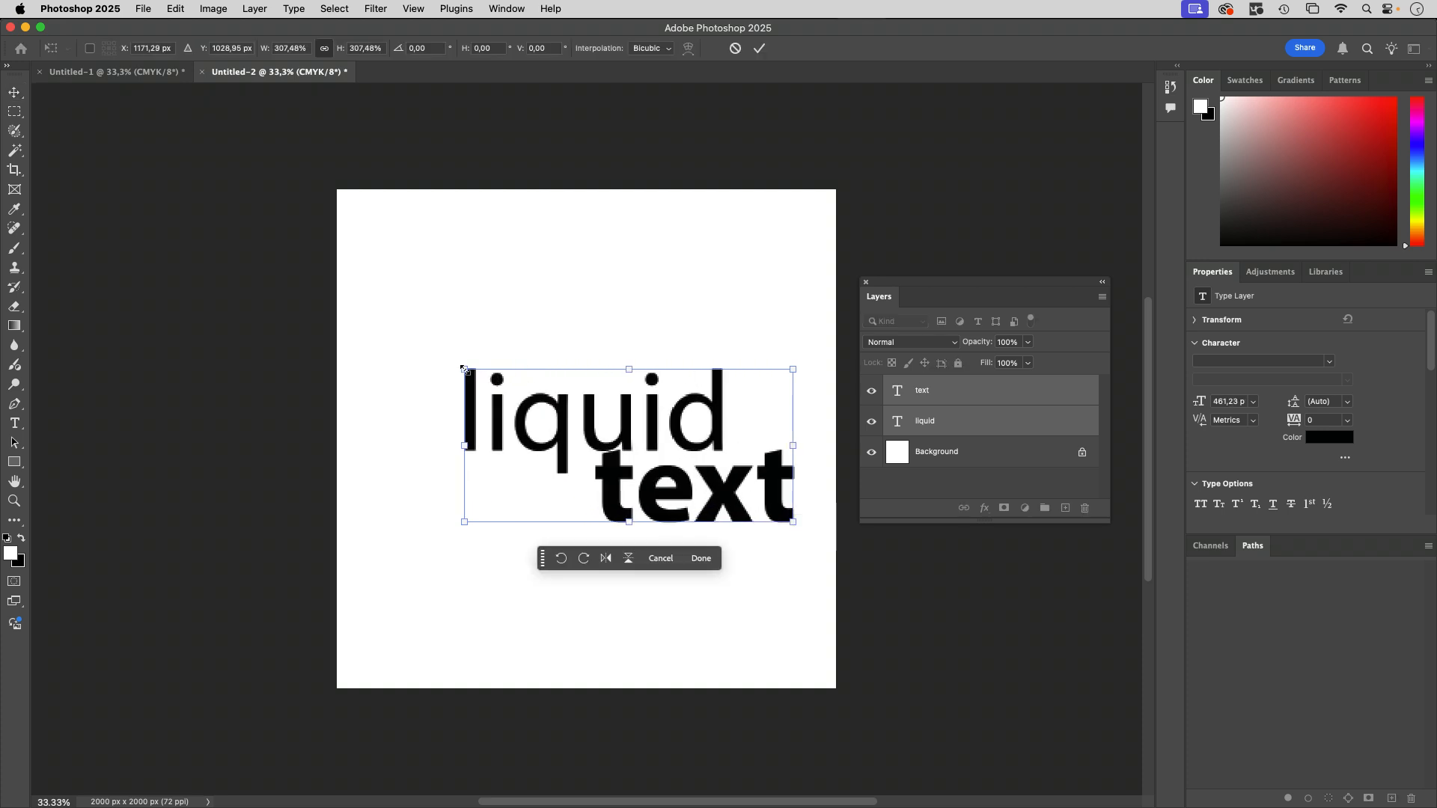
left_click_drag(463, 369, 394, 317)
key("Return")
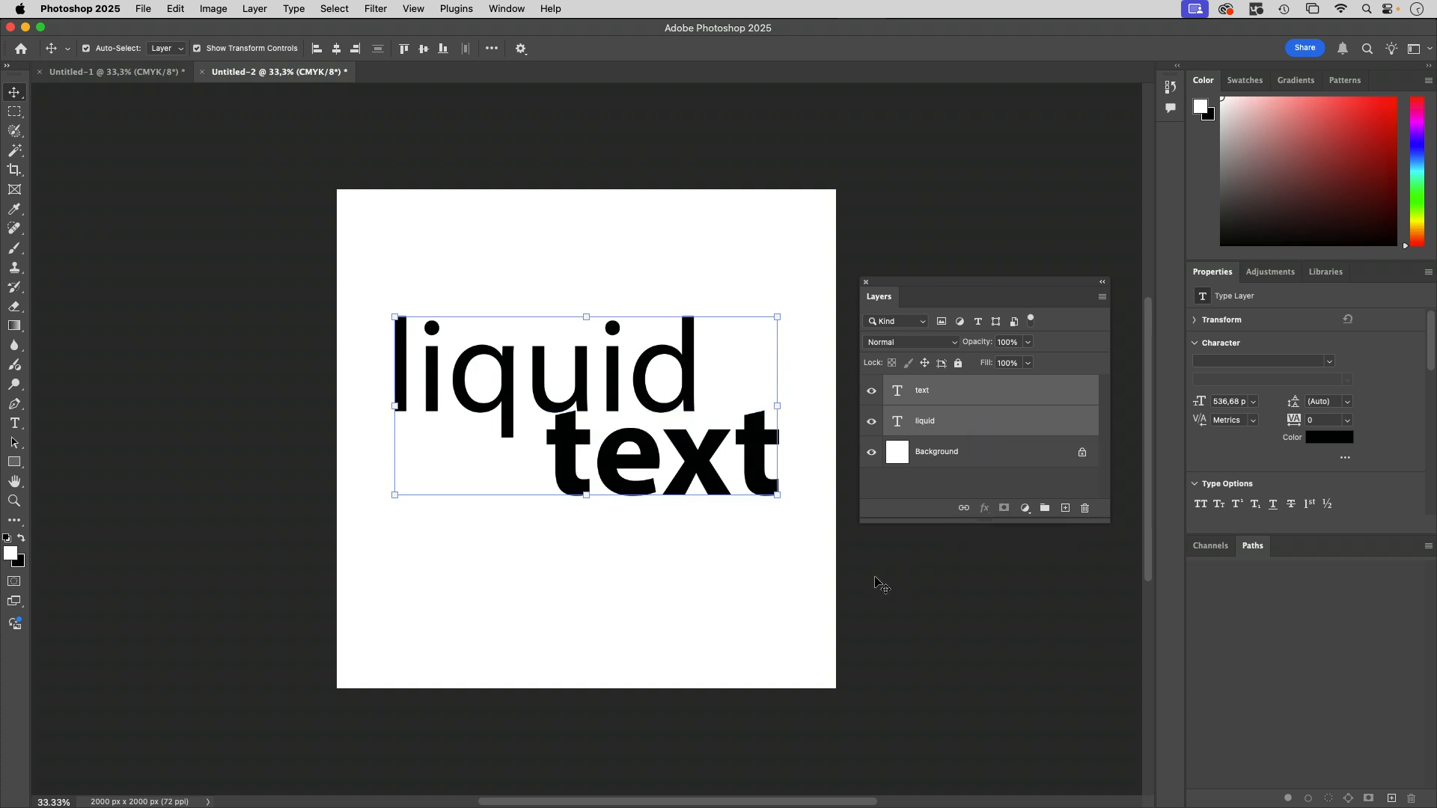
Group the two text layers and convert the group to a smart object
key("super+g")
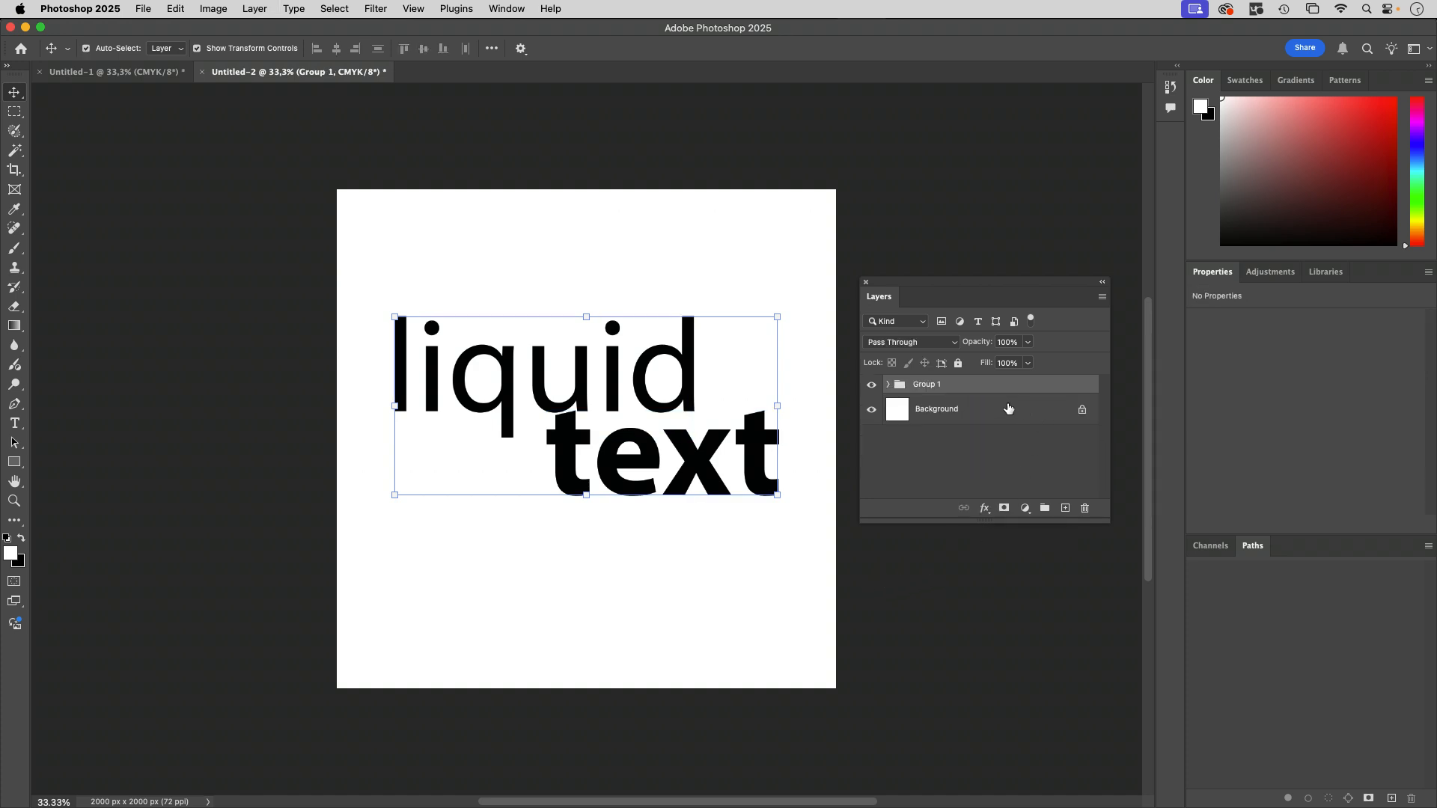
right_click(952, 389)
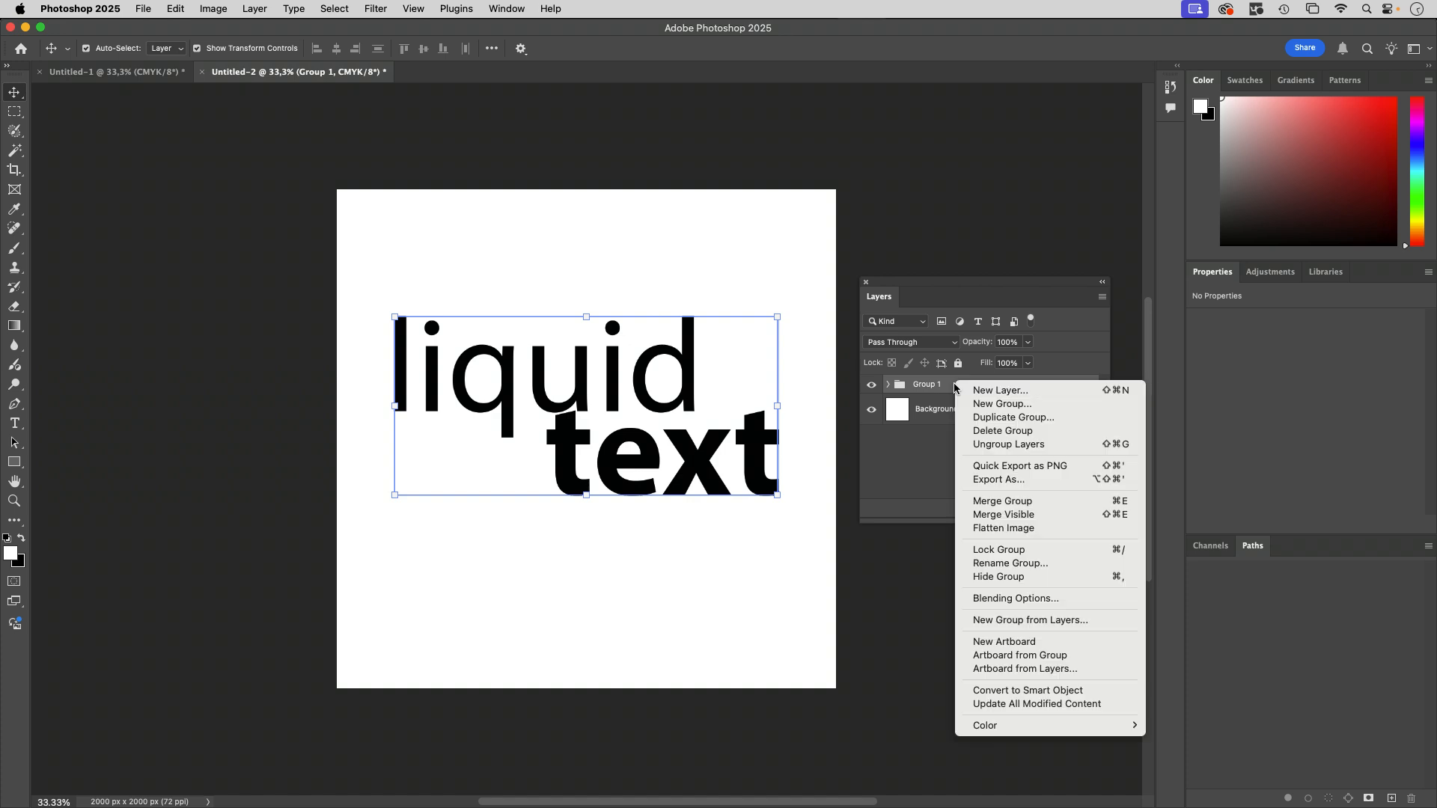
left_click(1029, 691)
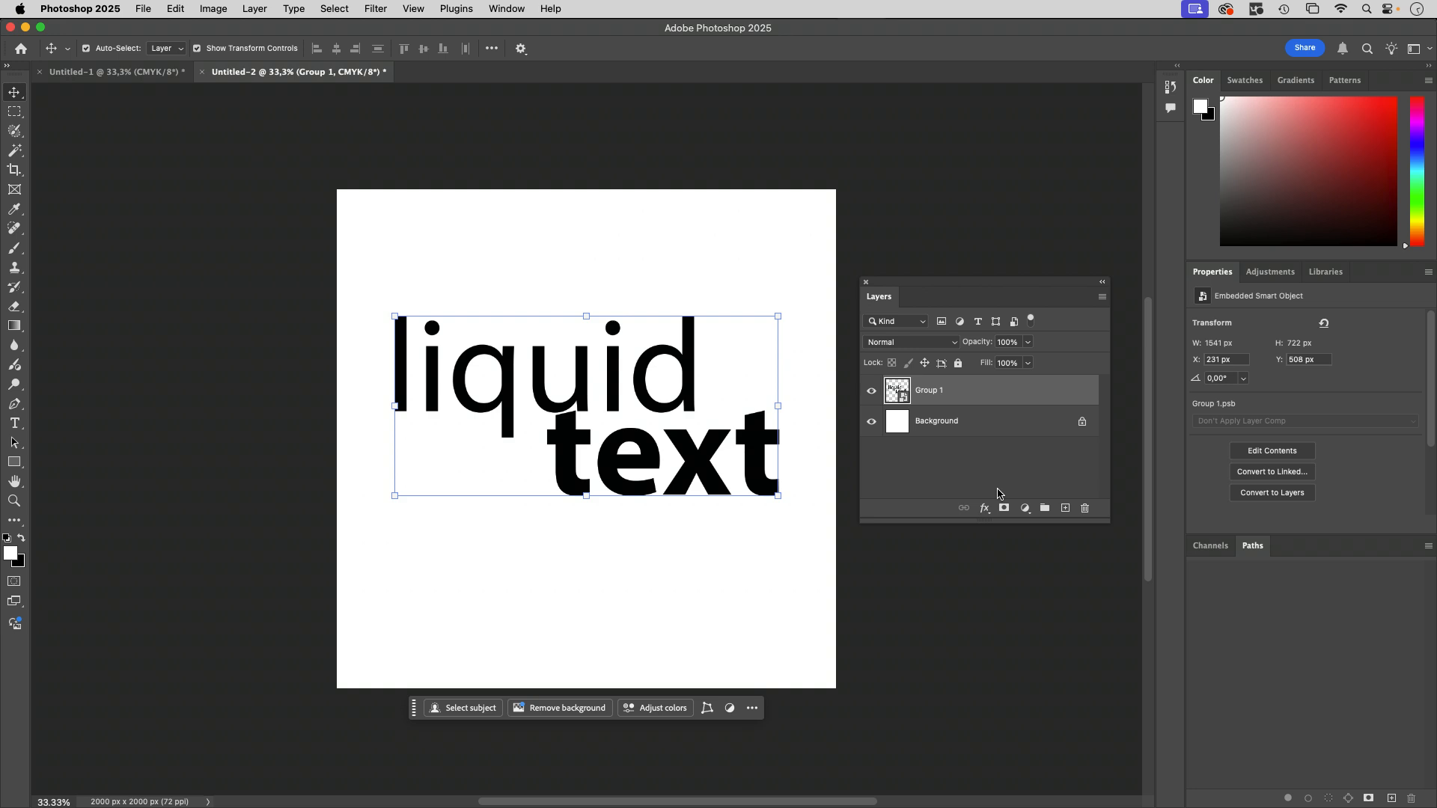
Apply a Gaussian Blur with a radius of about 23.3 pixels to the text smart object
left_click(375, 10)
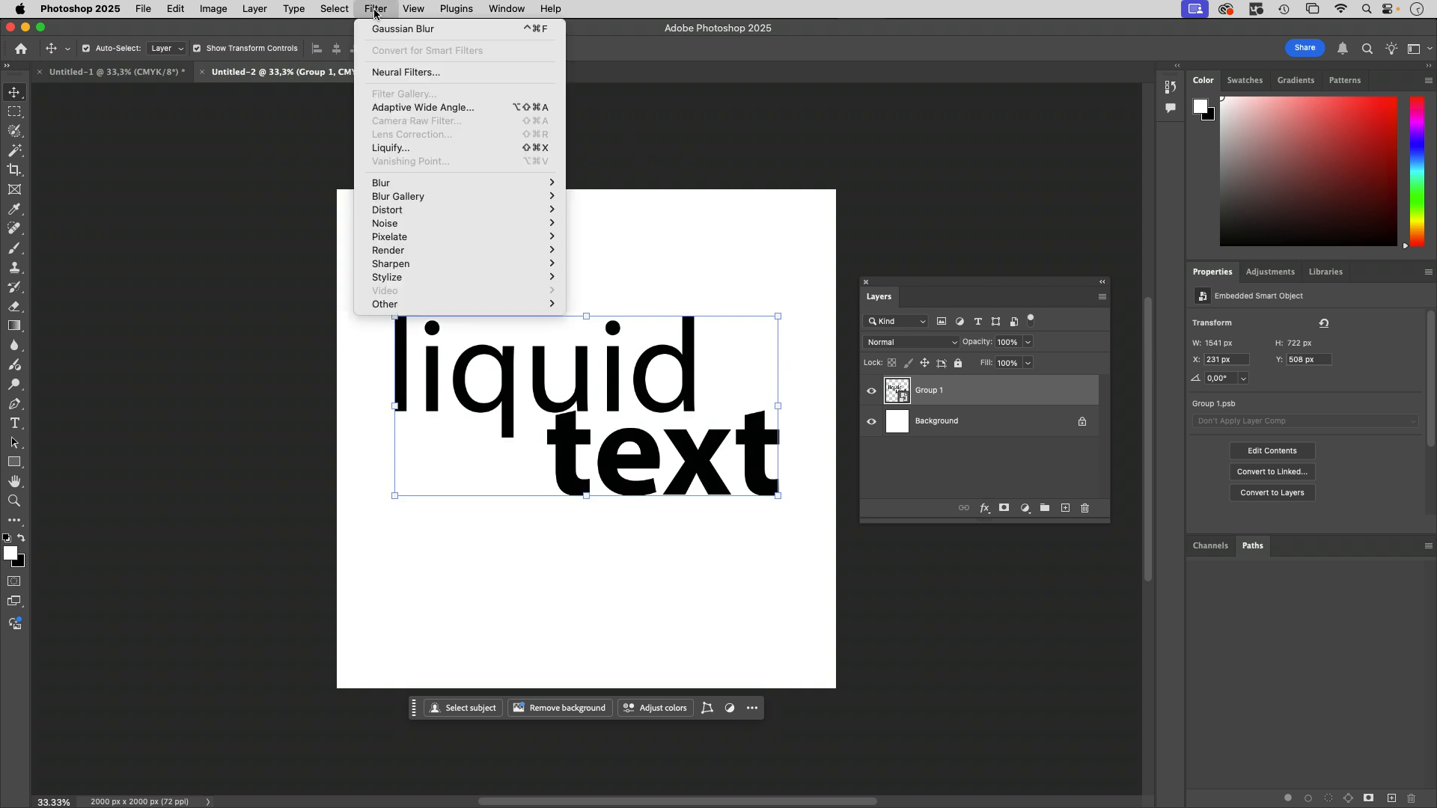
mouse_move(381, 184)
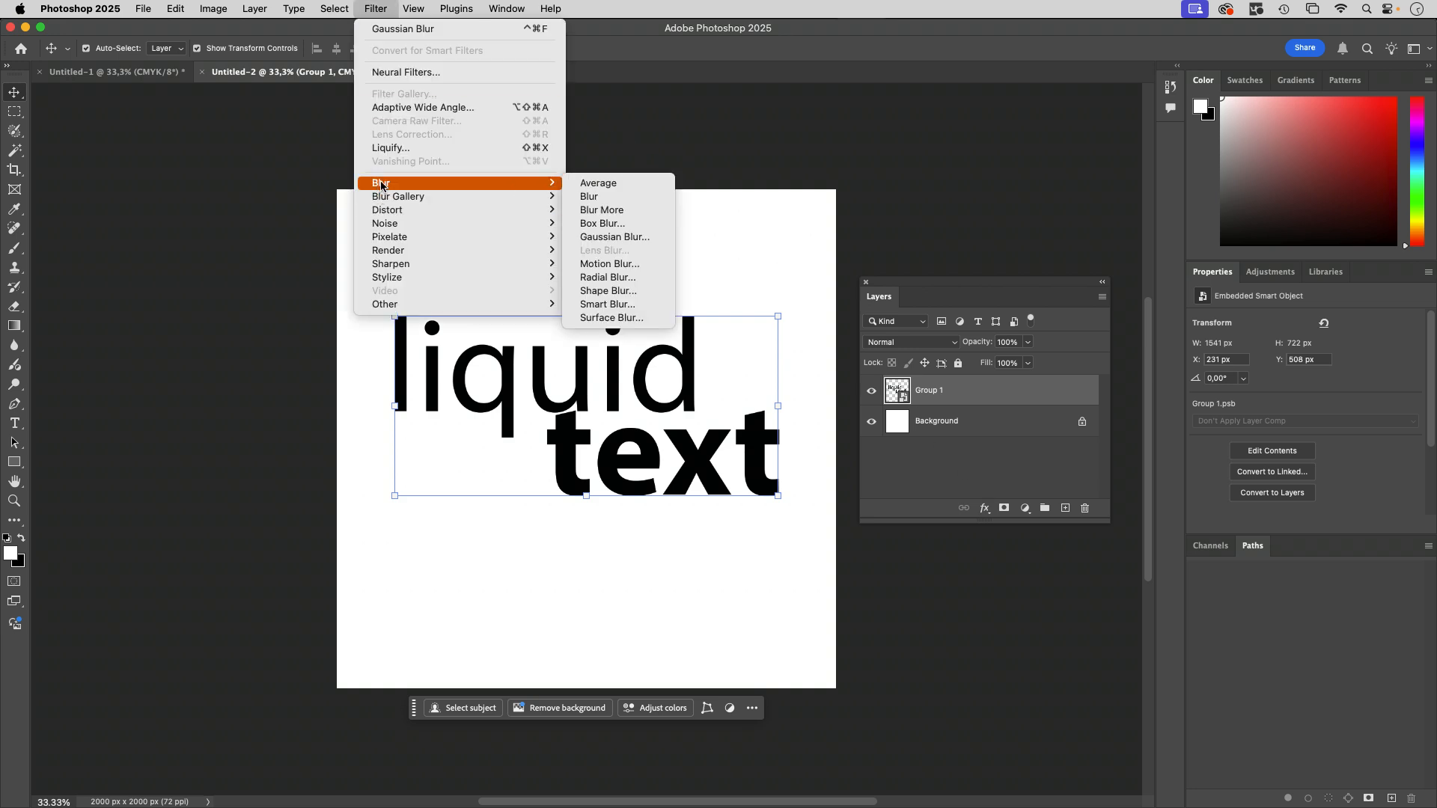
left_click(628, 236)
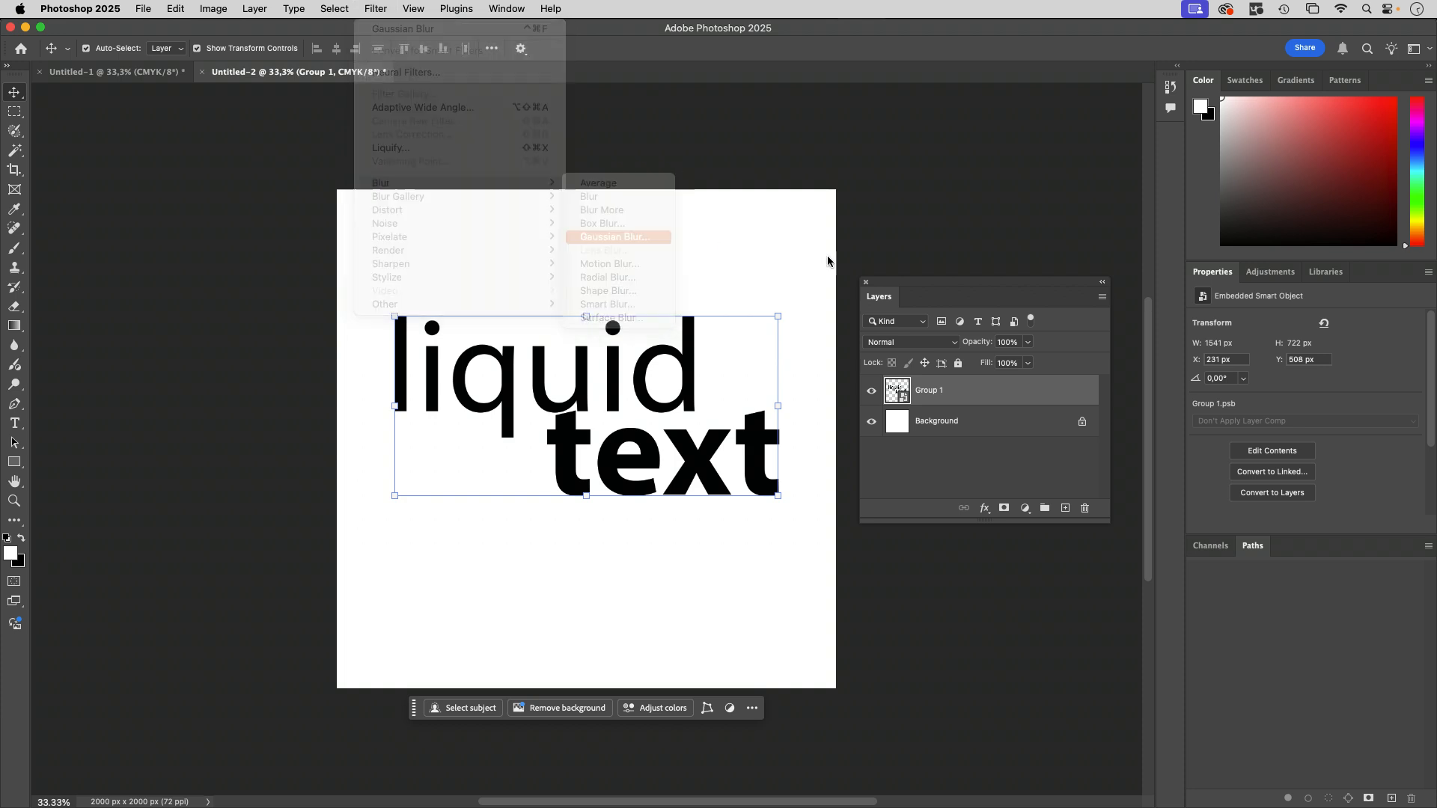
left_click_drag(756, 197, 252, 410)
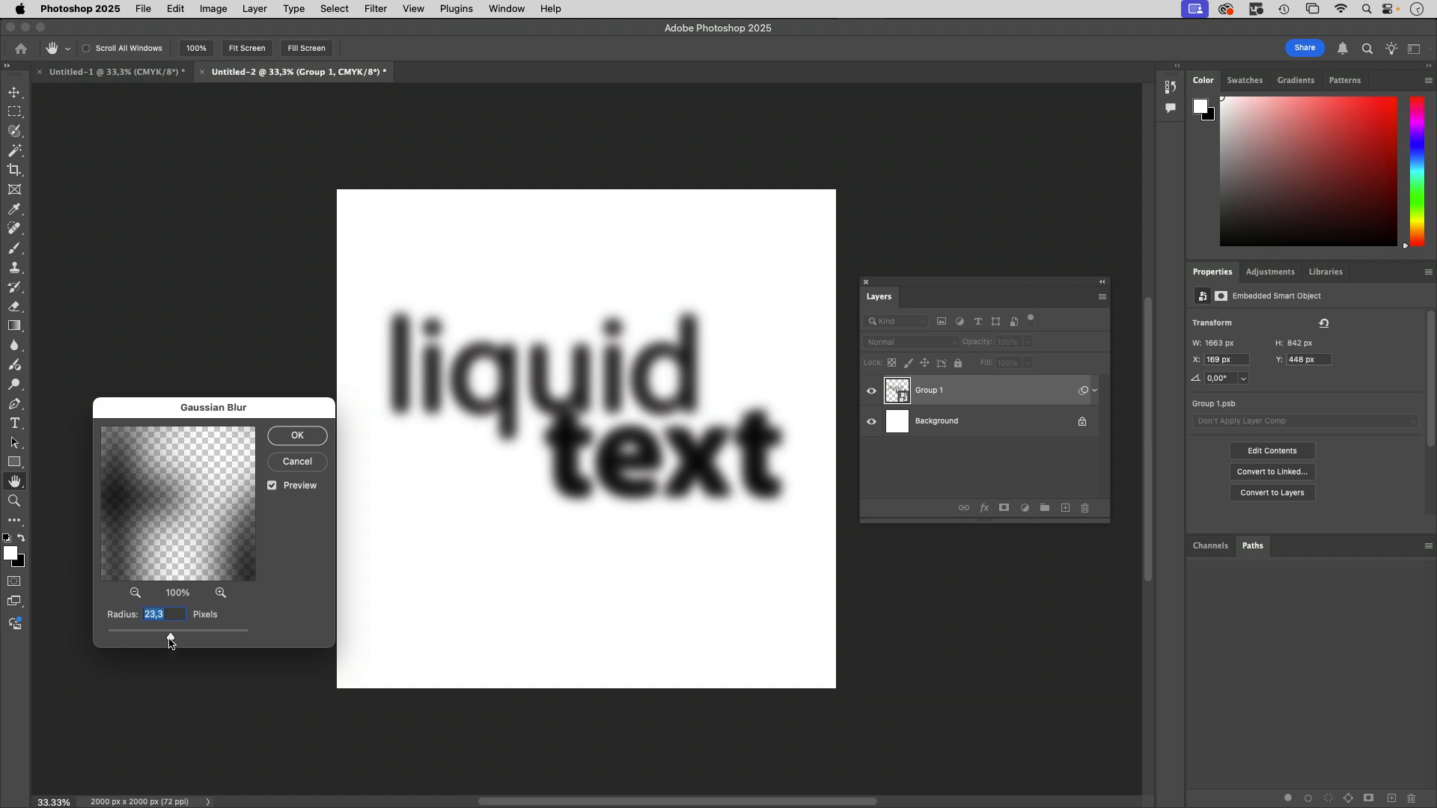
left_click_drag(171, 636, 171, 641)
left_click(296, 437)
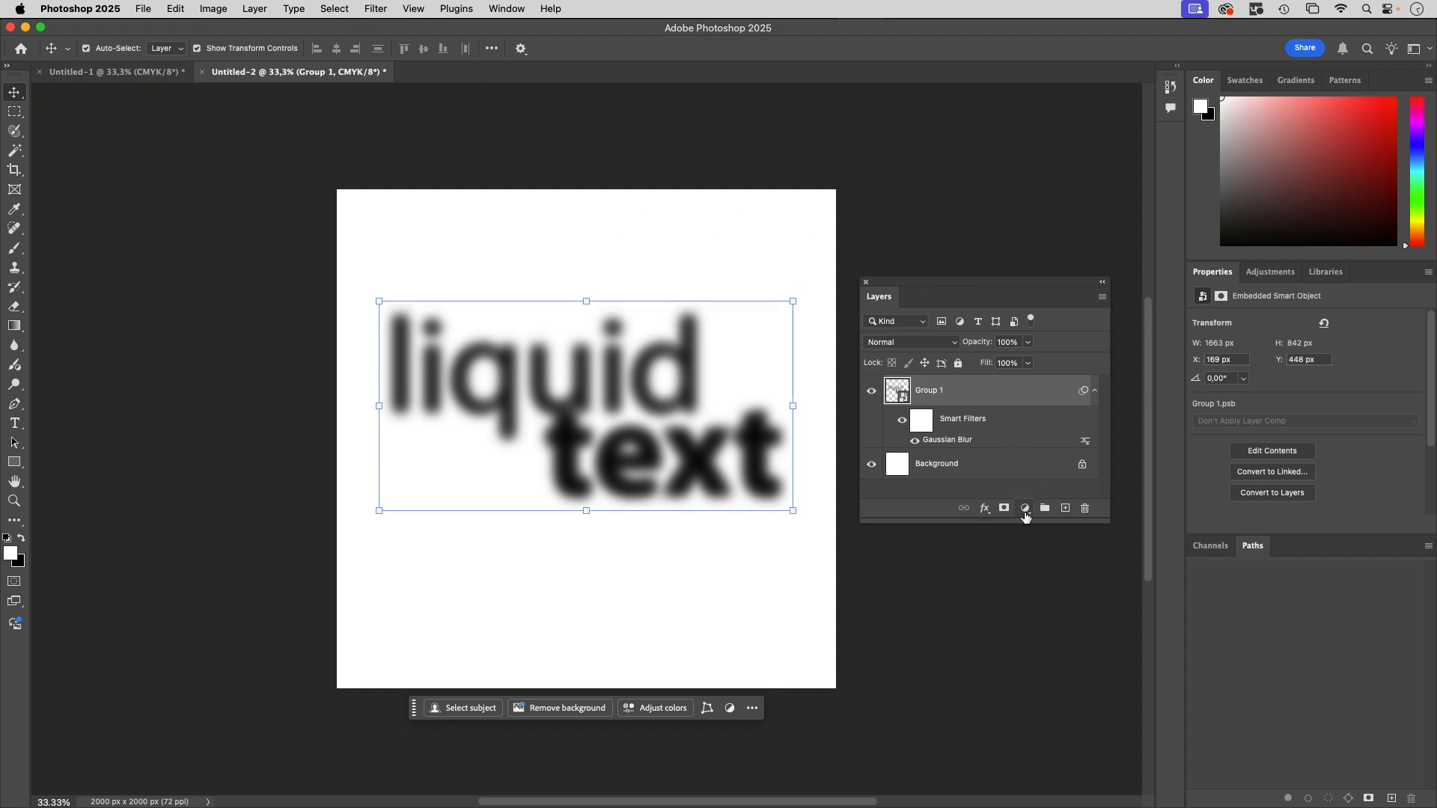
Add a Levels adjustment layer above the blurred text with input levels of 131, 1.11 and 155
left_click(1025, 508)
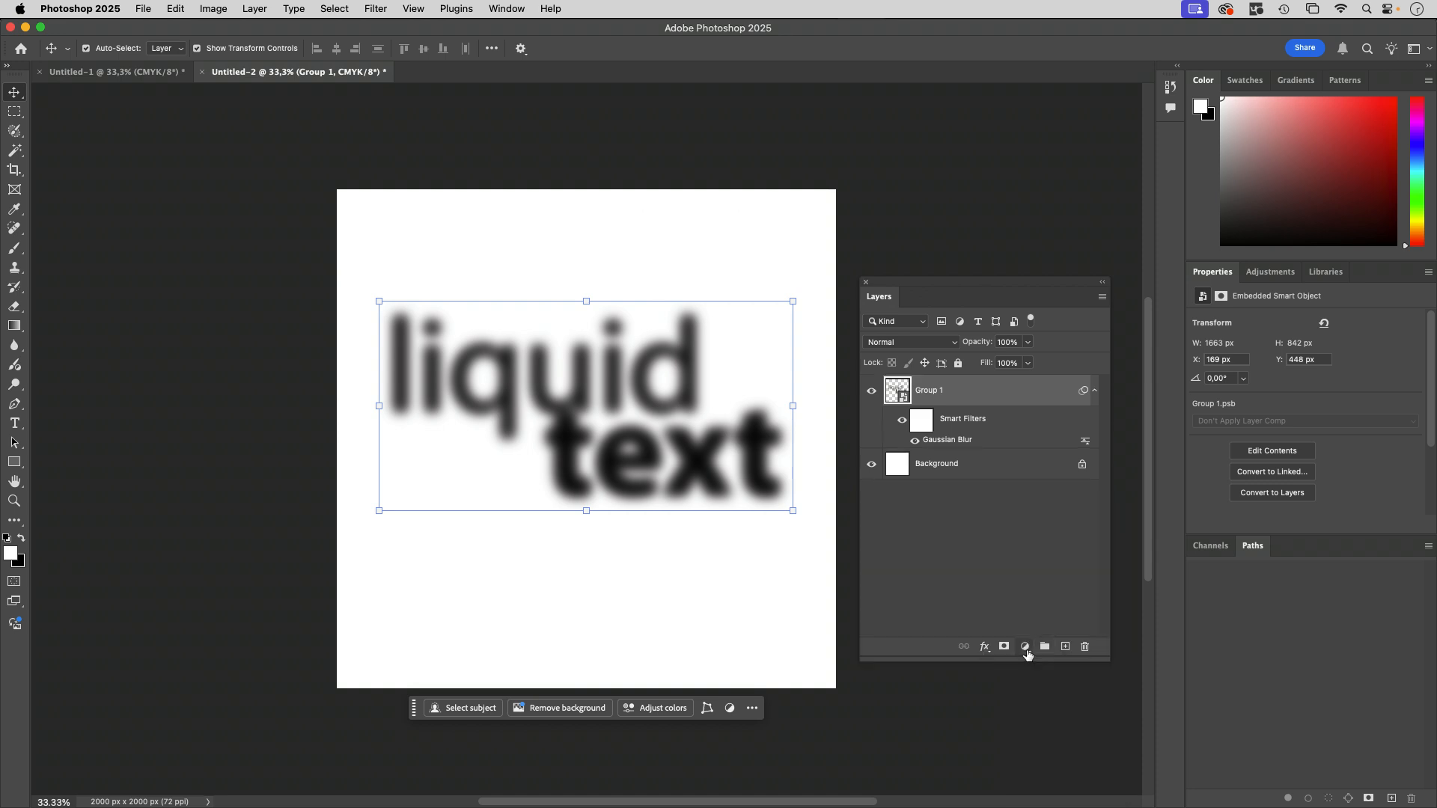
left_click(1026, 648)
left_click(1052, 501)
left_click_drag(1223, 434, 1308, 442)
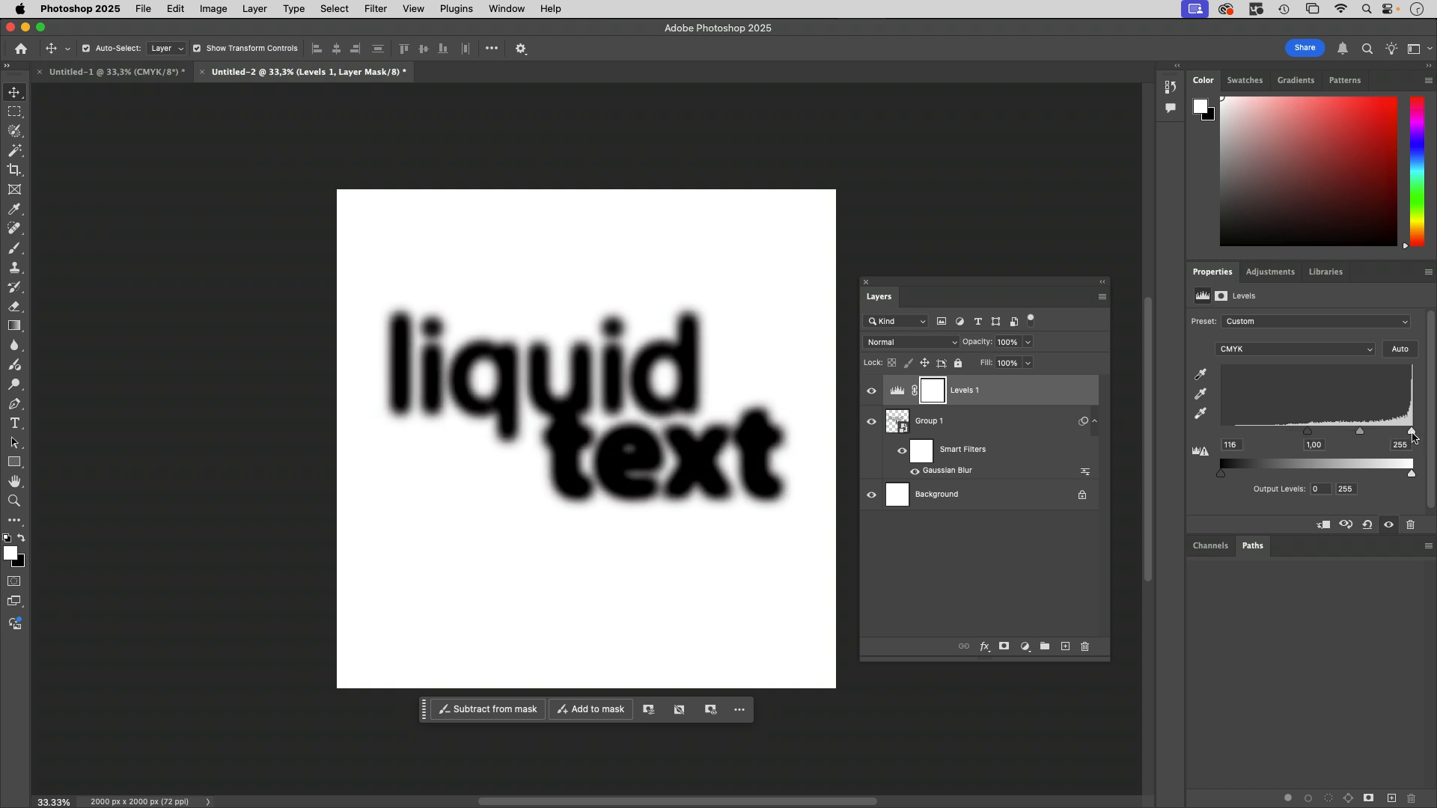
left_click_drag(1412, 435, 1332, 439)
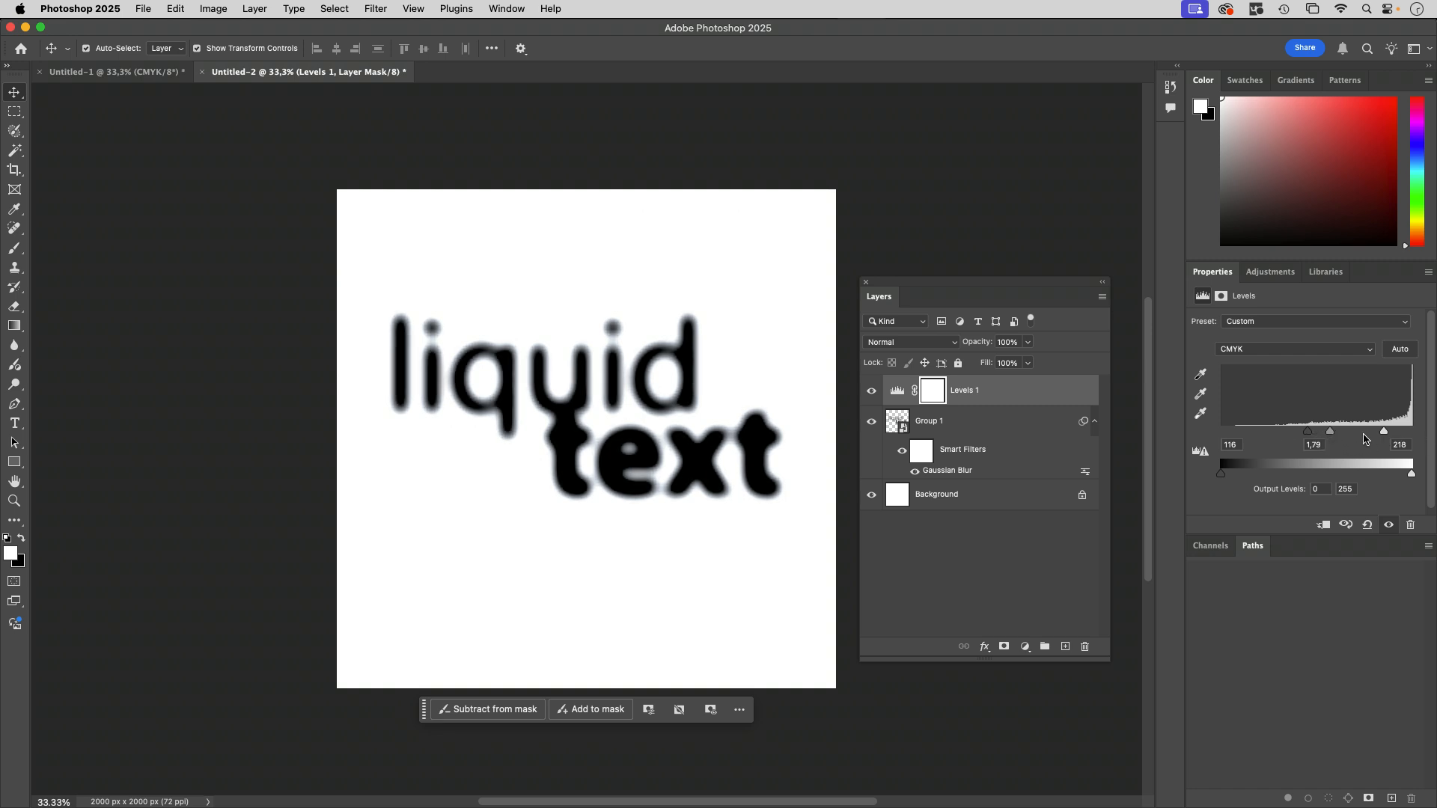
left_click_drag(1384, 432, 1359, 433)
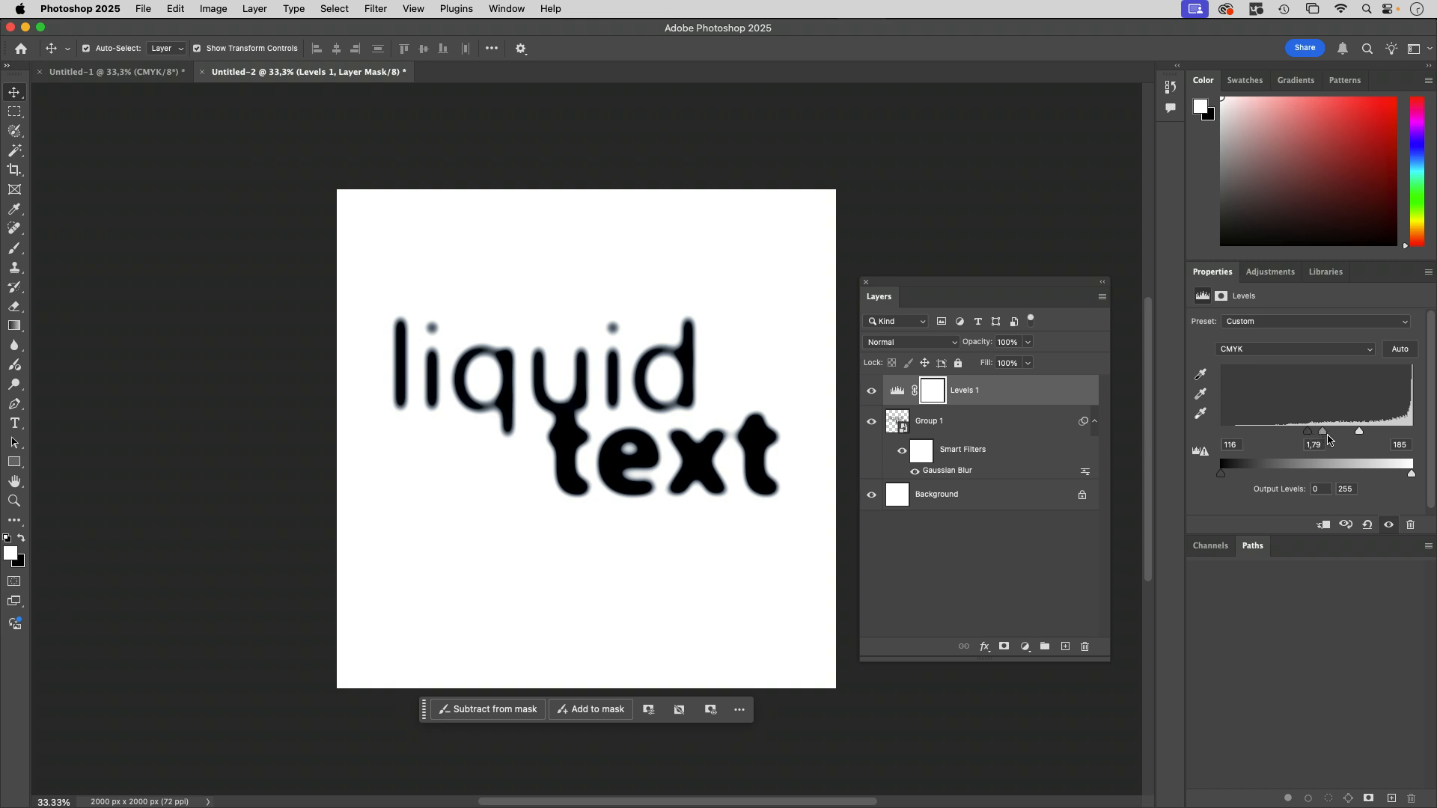
mouse_move(1323, 435)
left_mouse_down()
mouse_move(1353, 434)
mouse_move(1337, 434)
left_mouse_up()
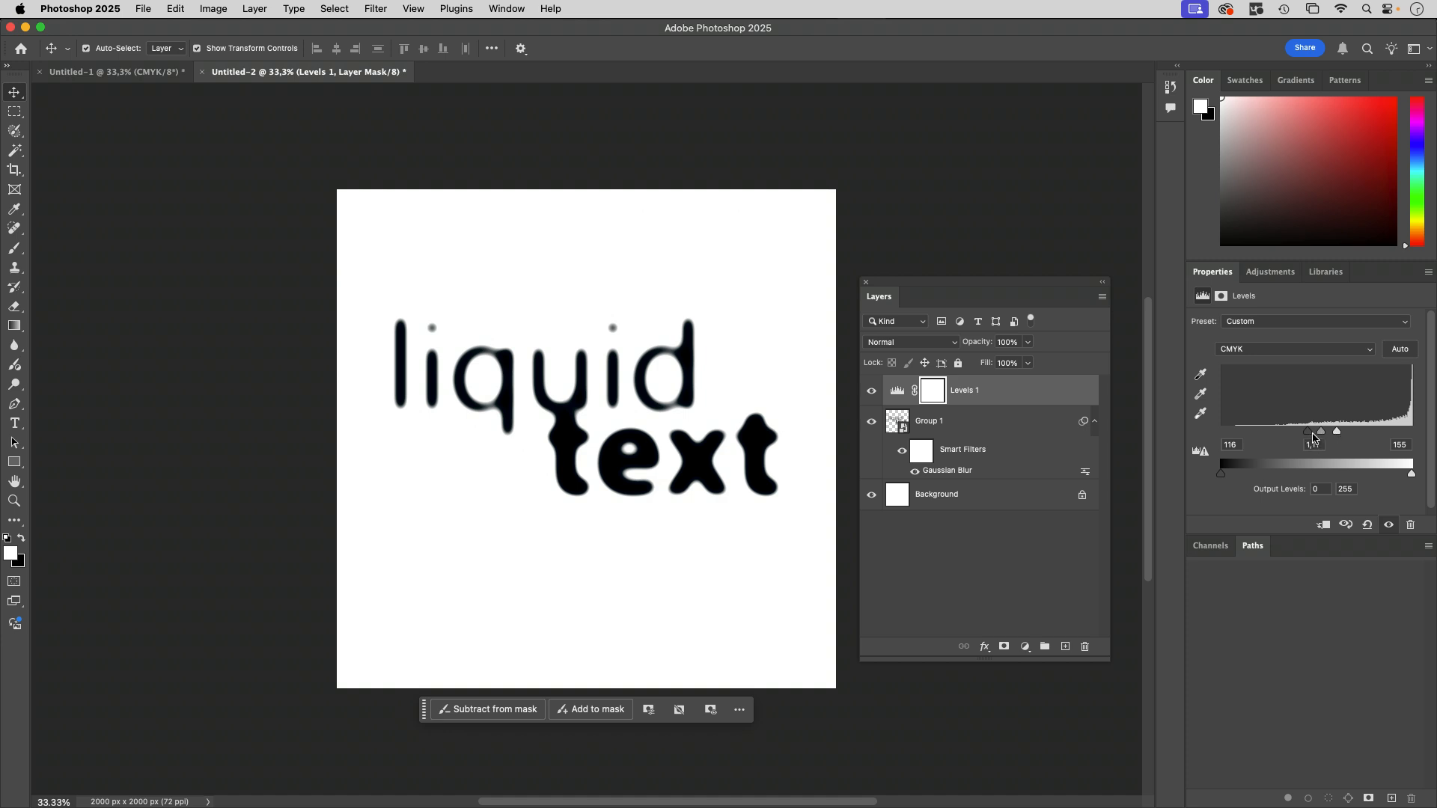
left_click_drag(1313, 437, 1319, 438)
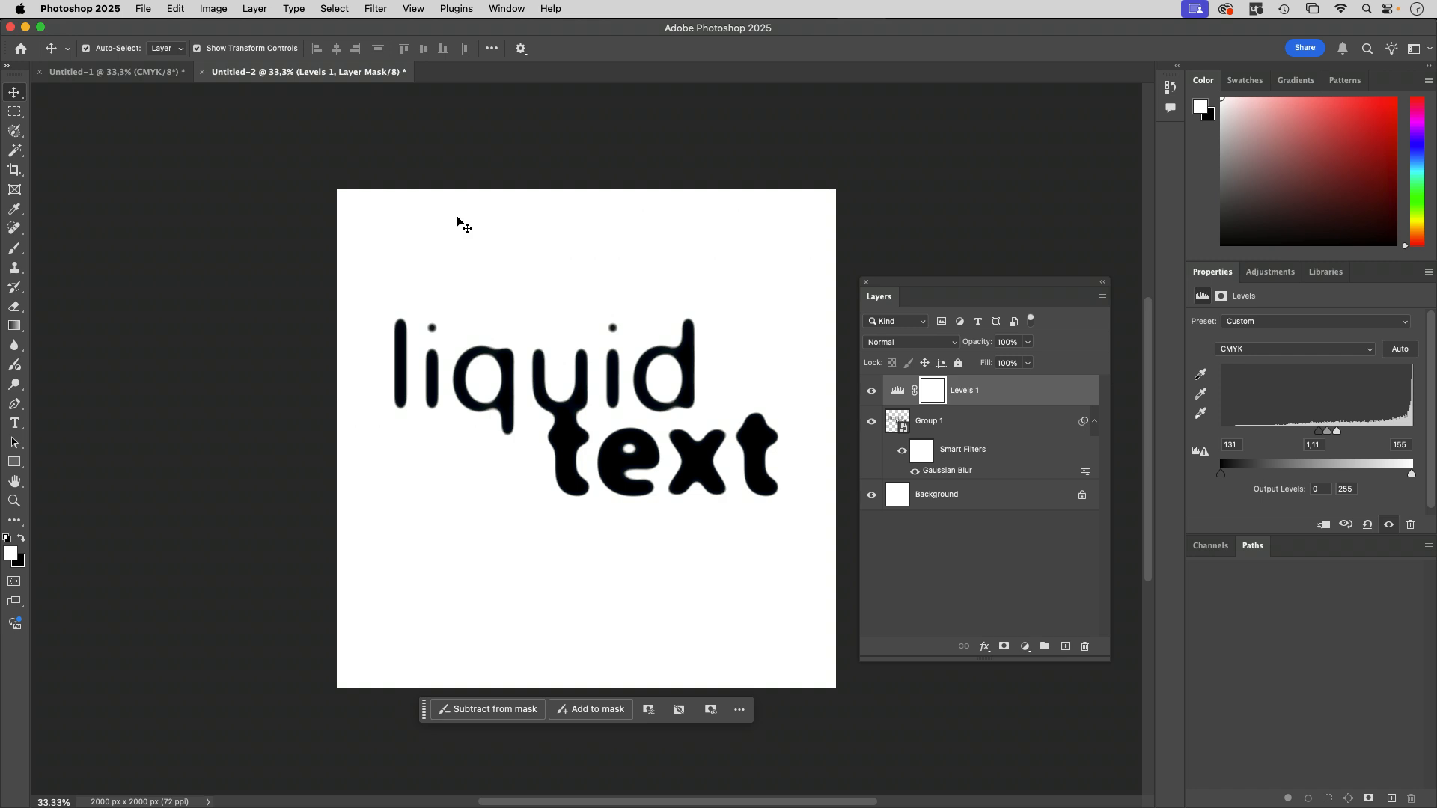
Select all the black lettering using the Magic Wand with a tolerance of 100
left_click(15, 151)
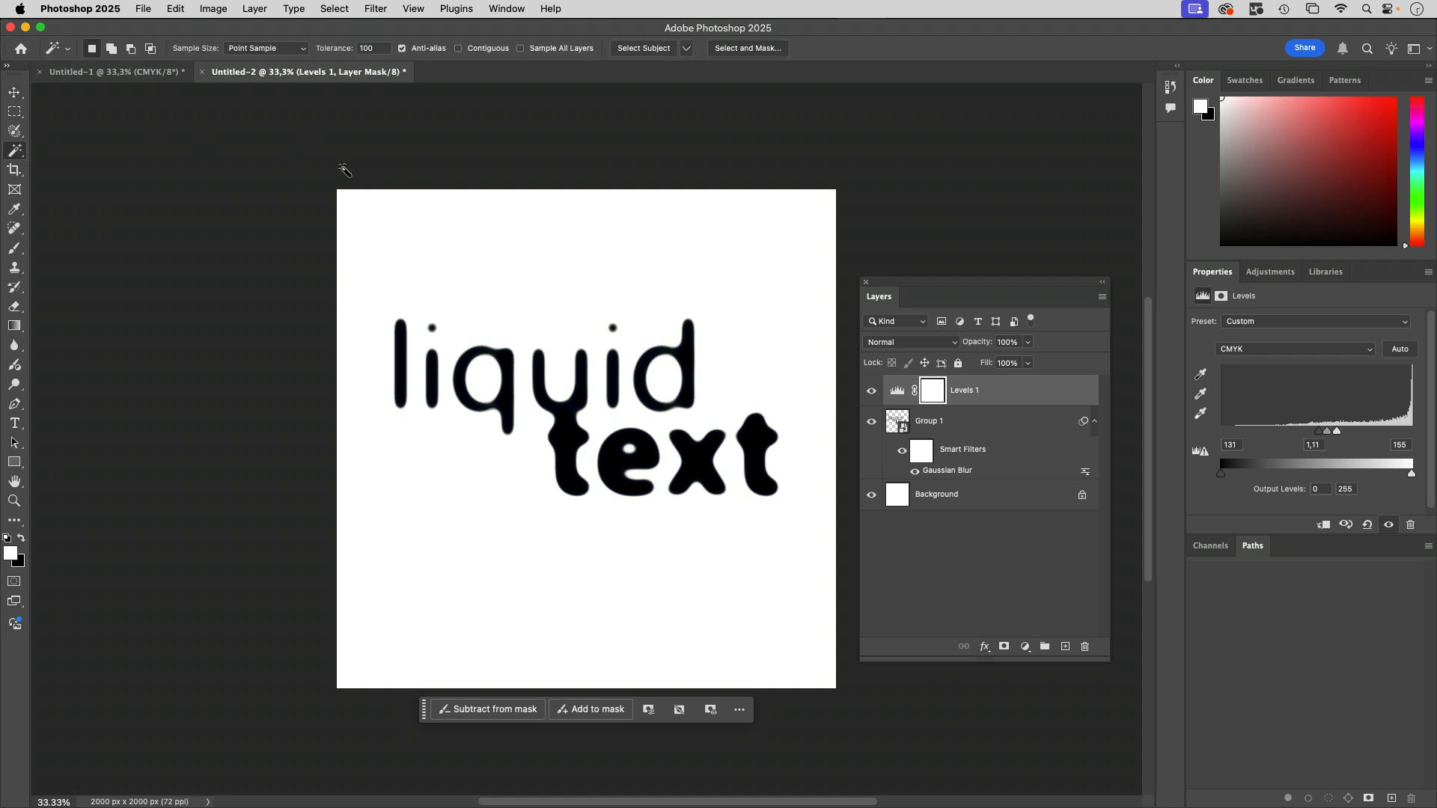
left_click(686, 360)
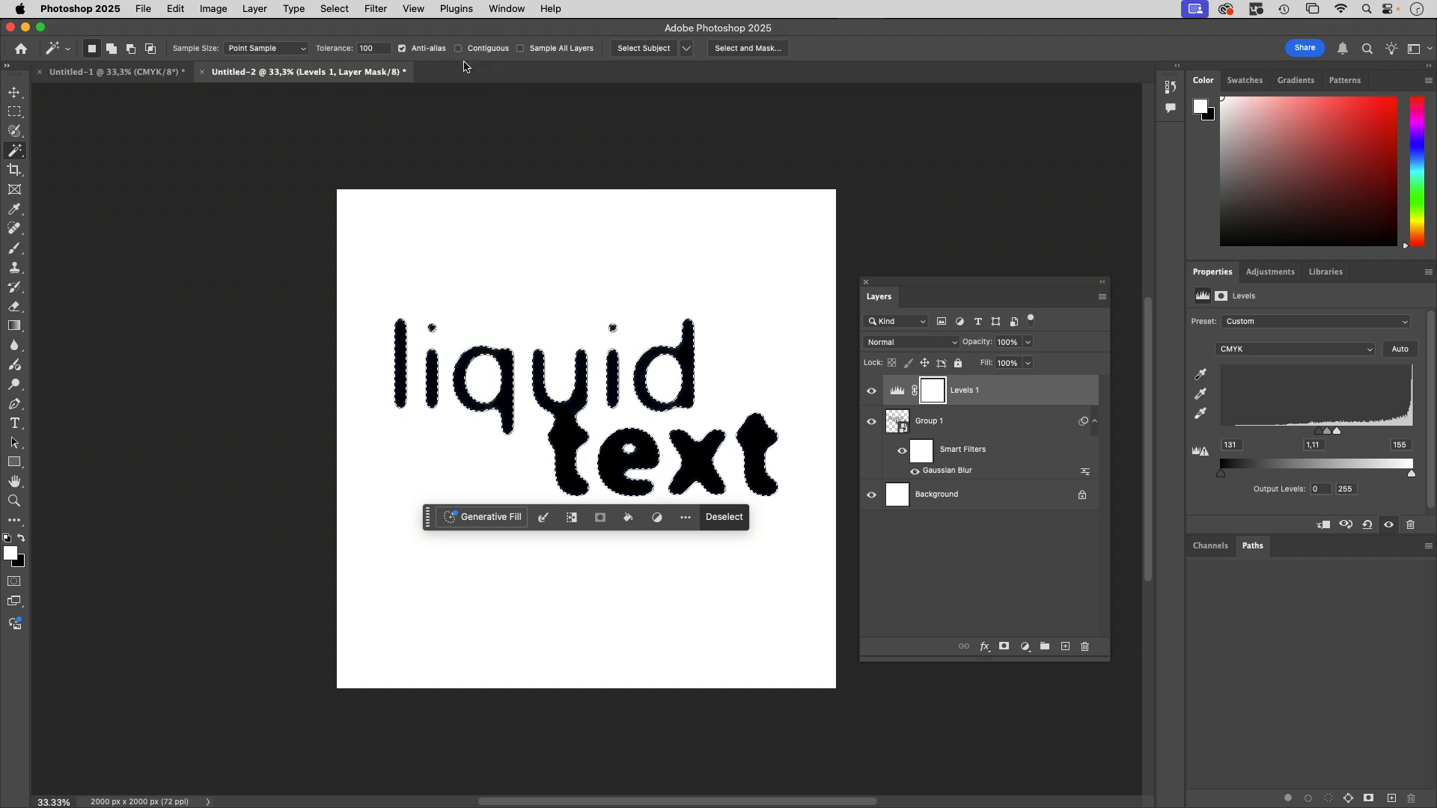
key("Return")
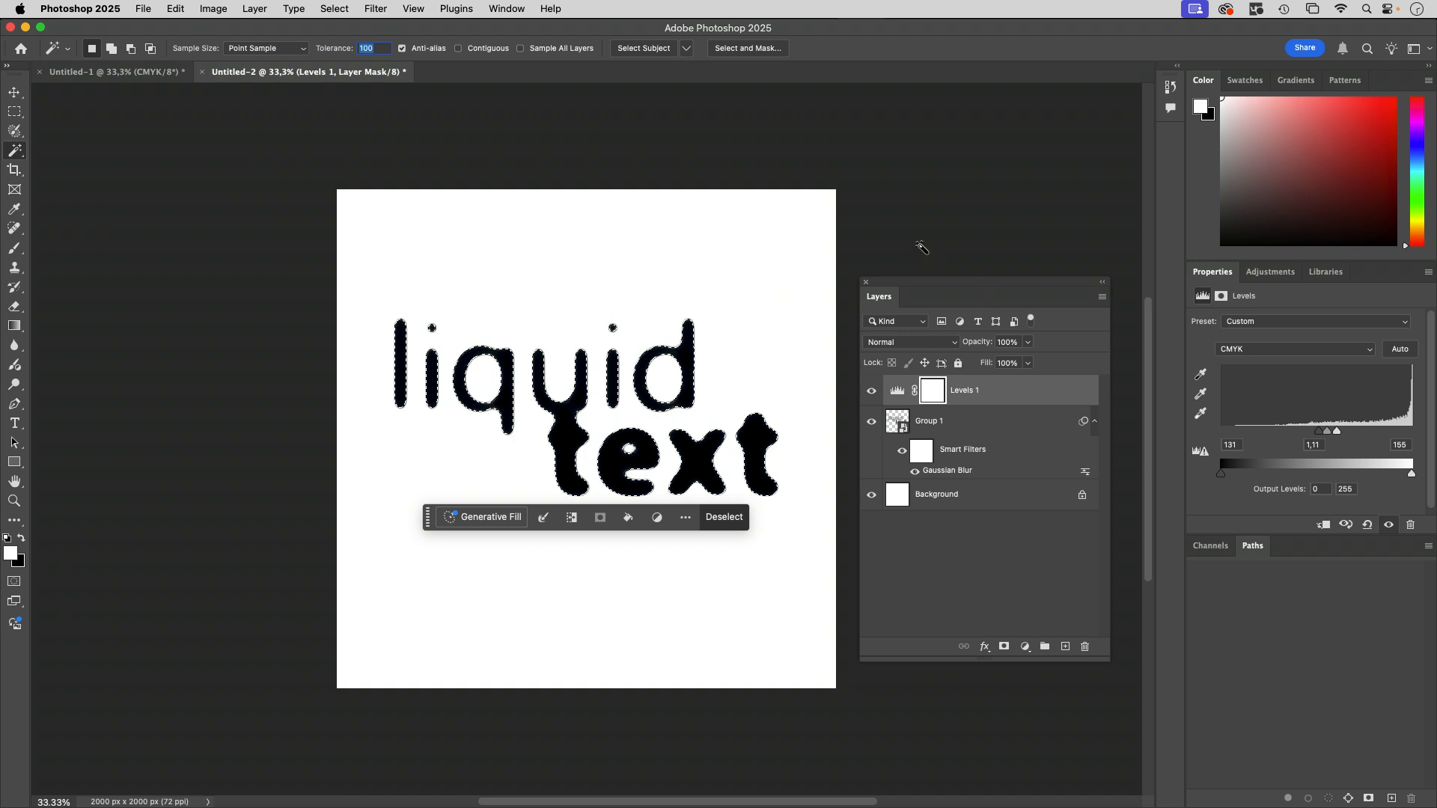
Detach the Paths panel beside the canvas and make a work path from the lettering selection
left_click(506, 9)
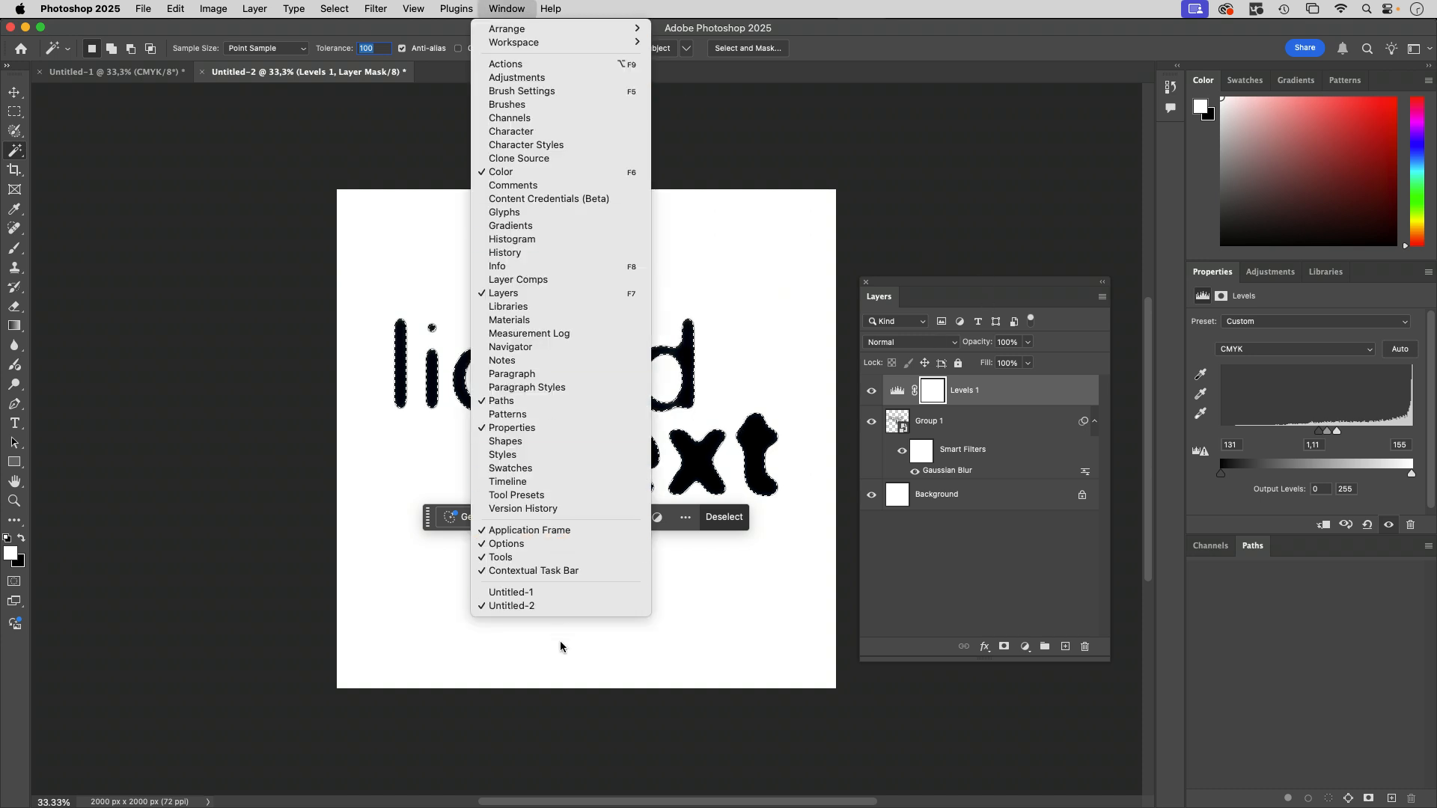
left_click(1007, 578)
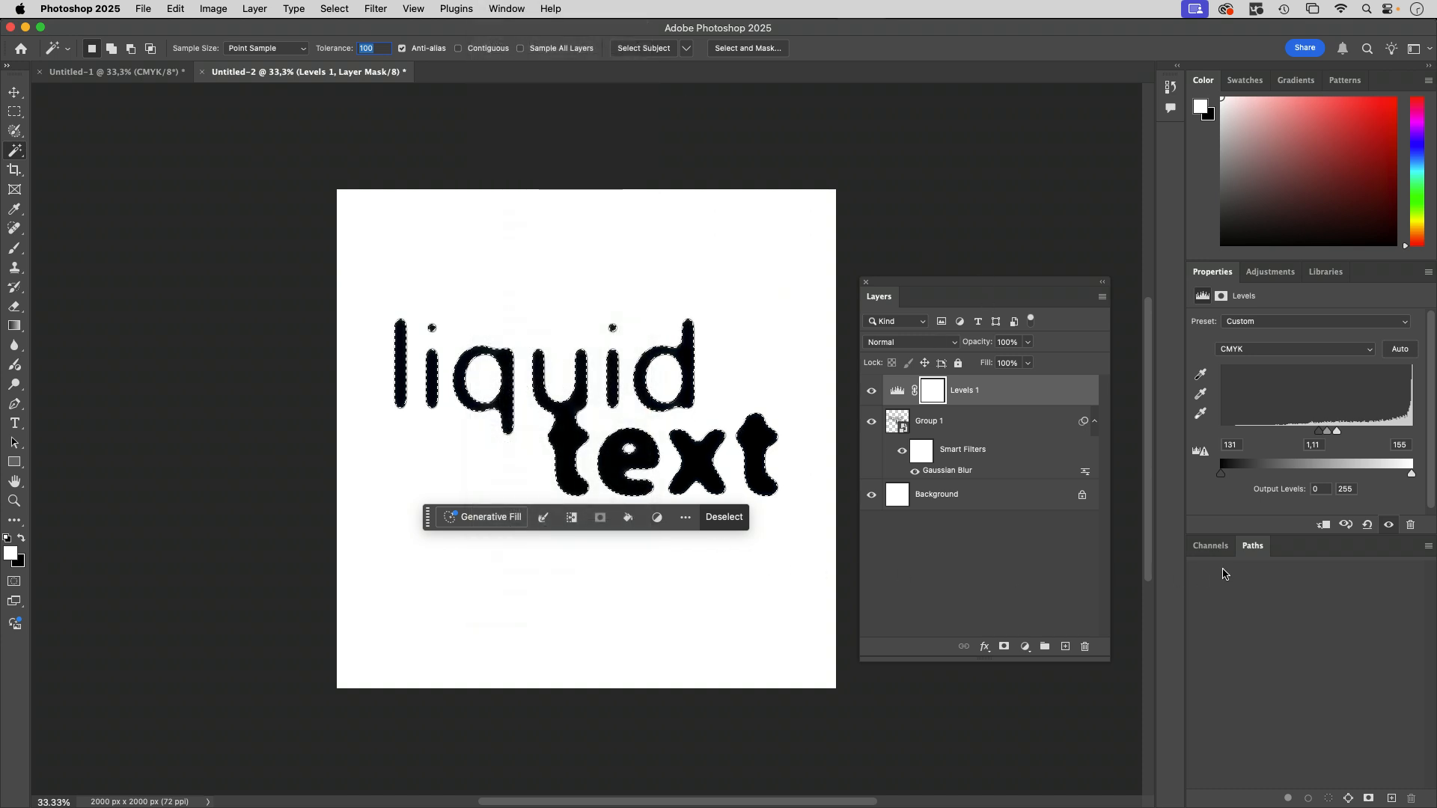
left_click_drag(1253, 545, 190, 122)
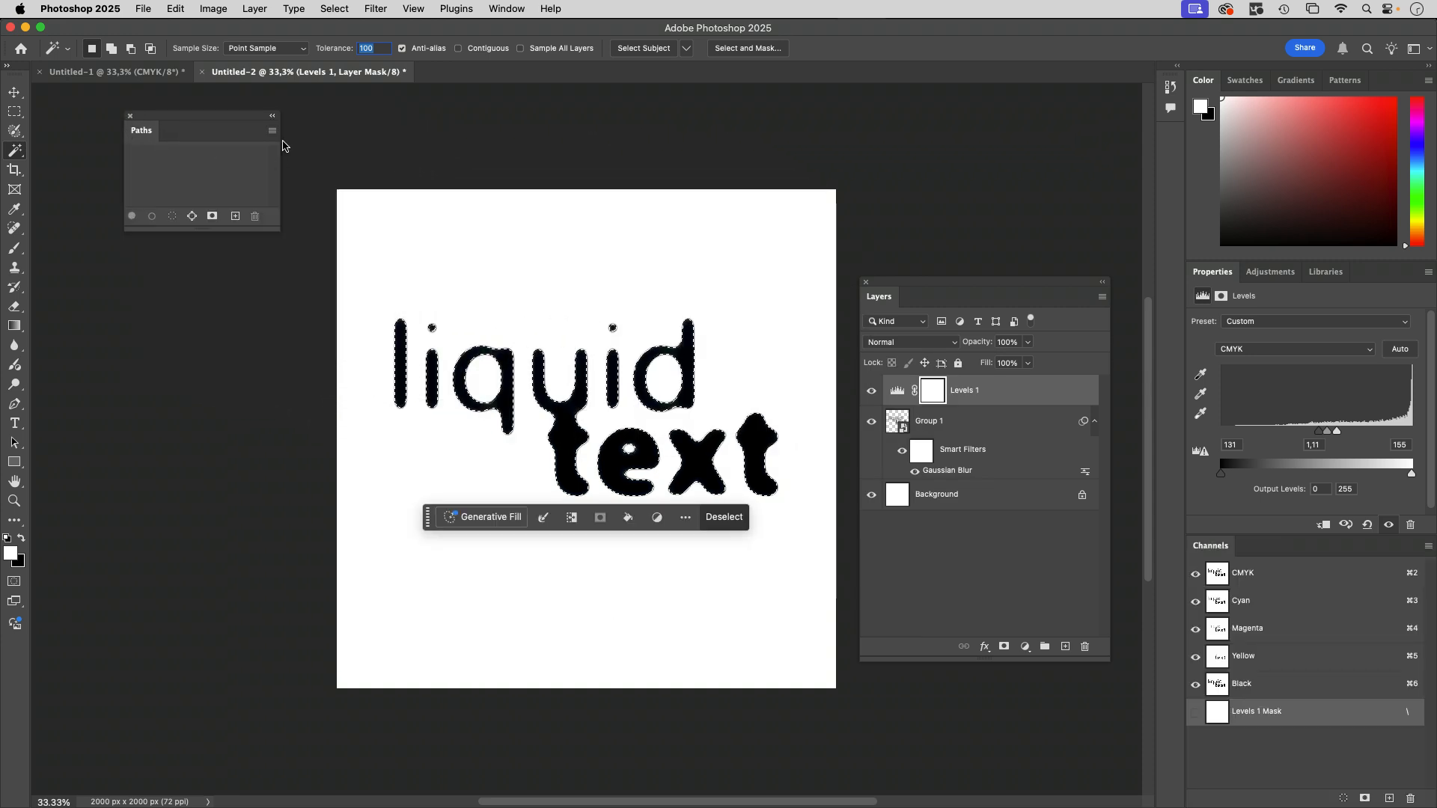
left_click(272, 131)
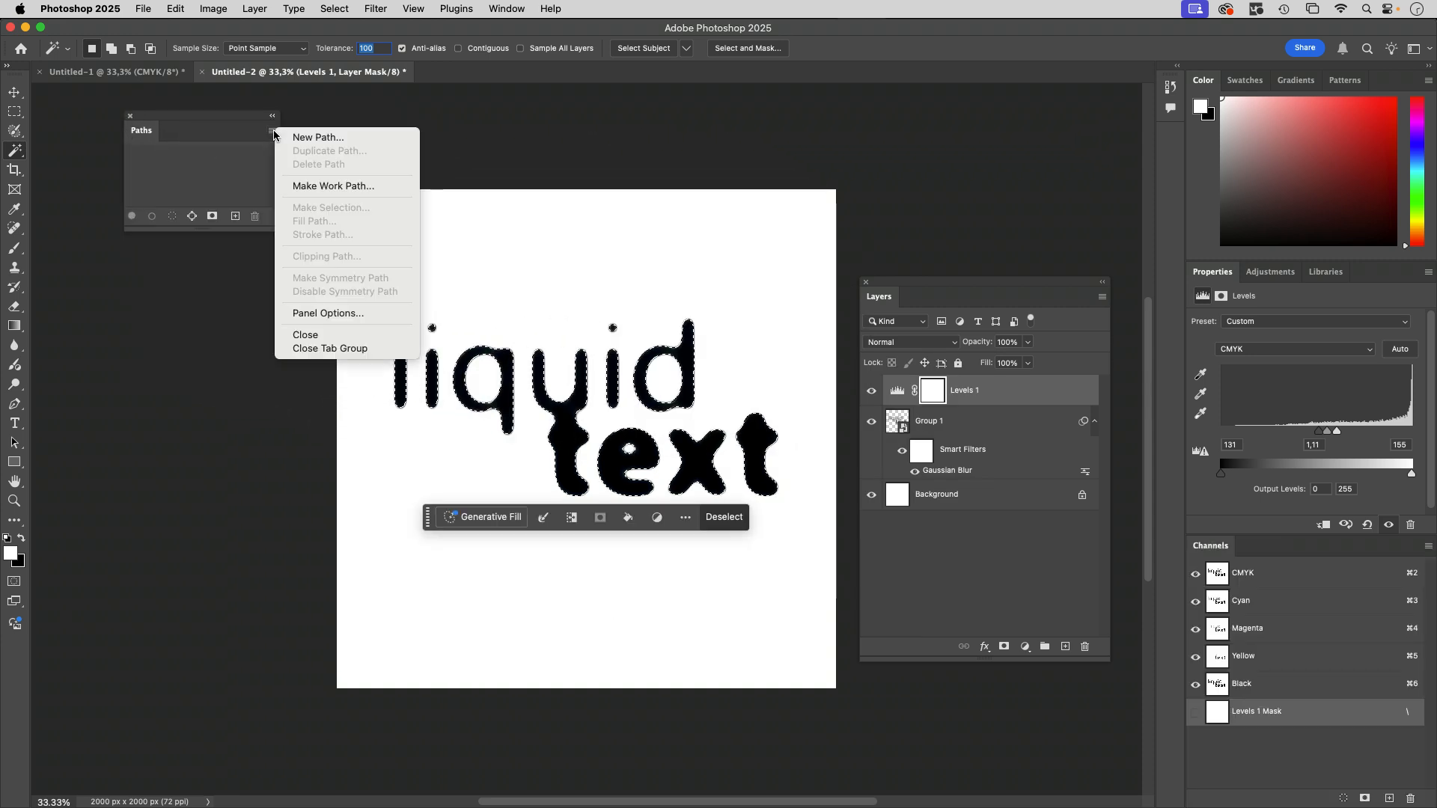
left_click(349, 186)
left_click(787, 399)
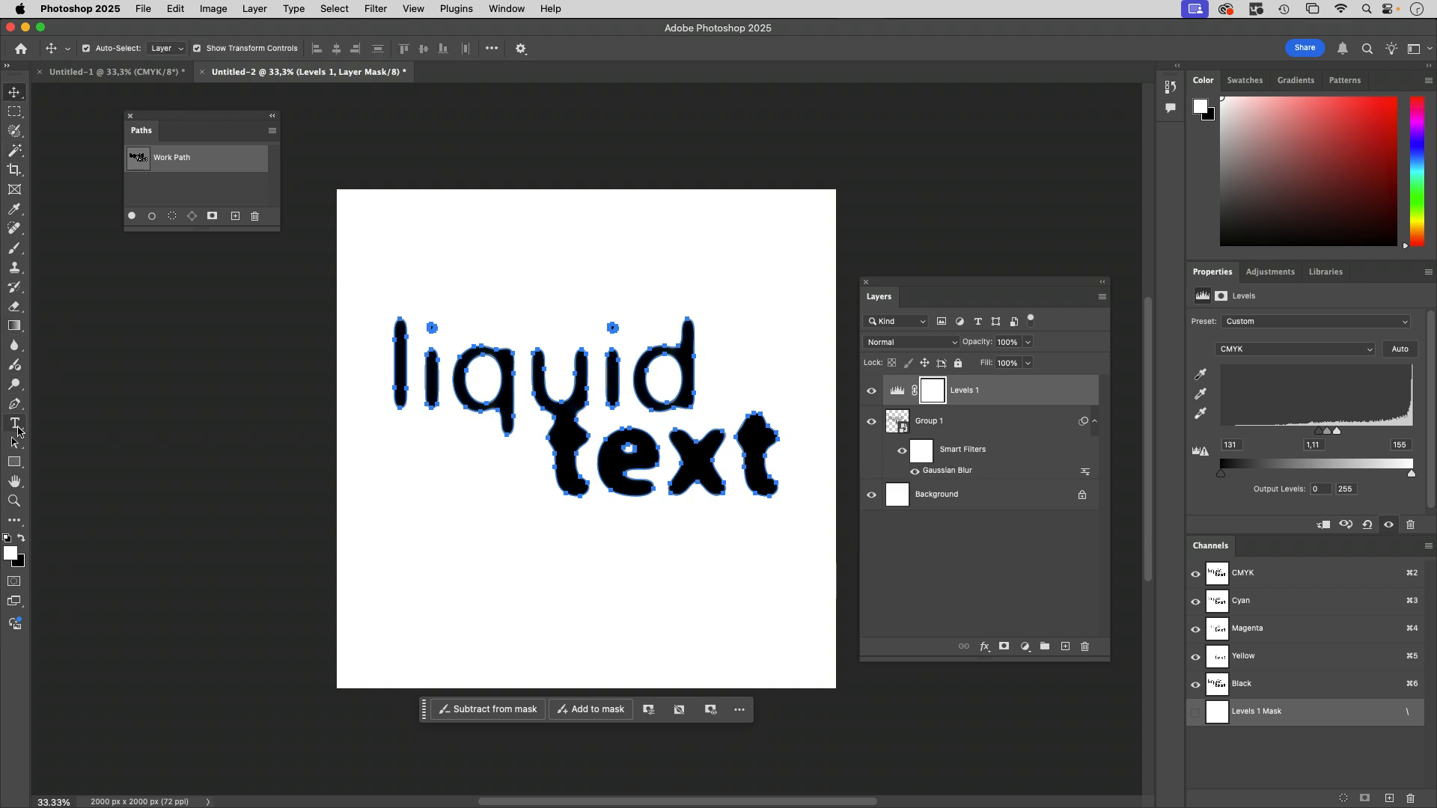
Activate the Type tool, deselect the work path and close the Paths panel
left_click(14, 424)
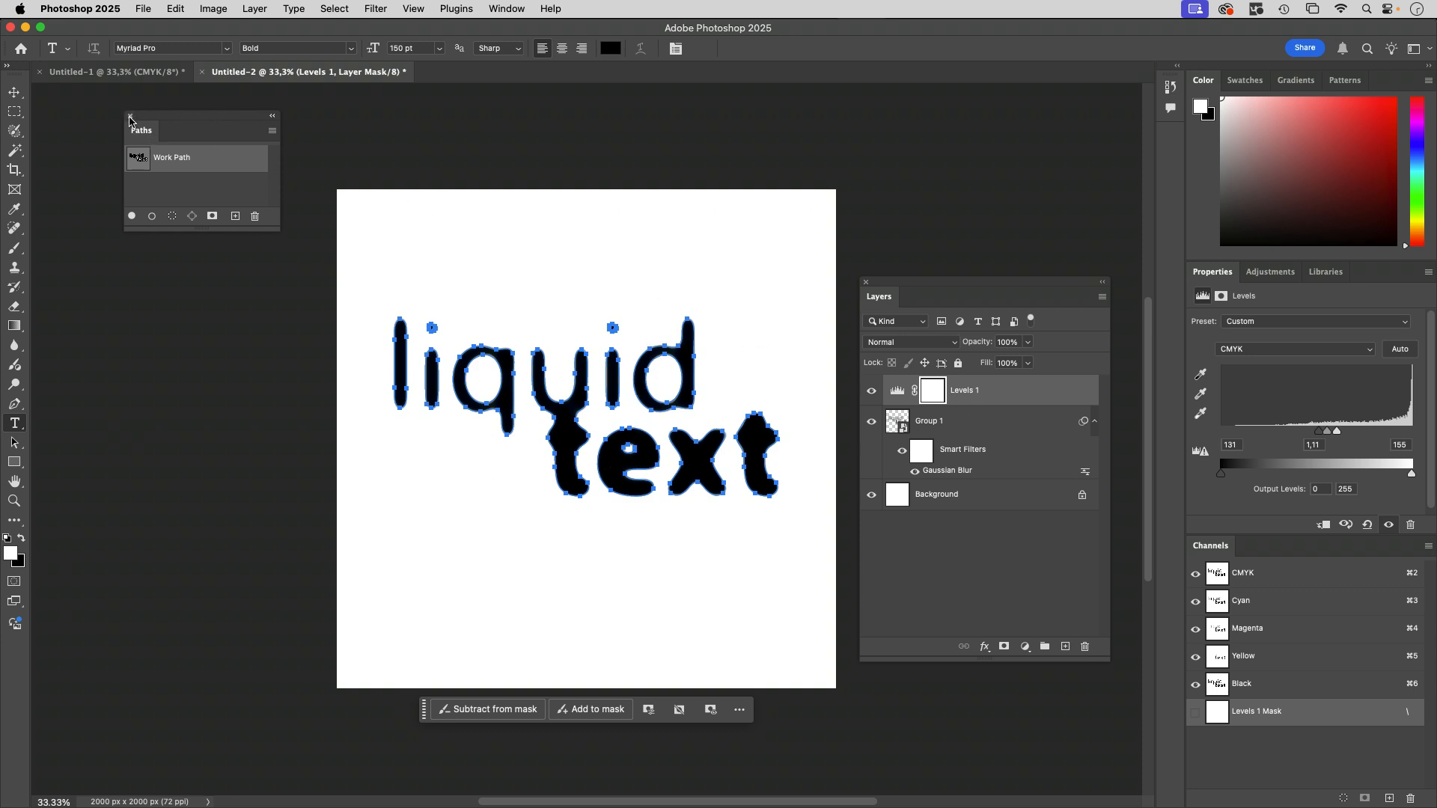
left_click(174, 195)
left_click(130, 117)
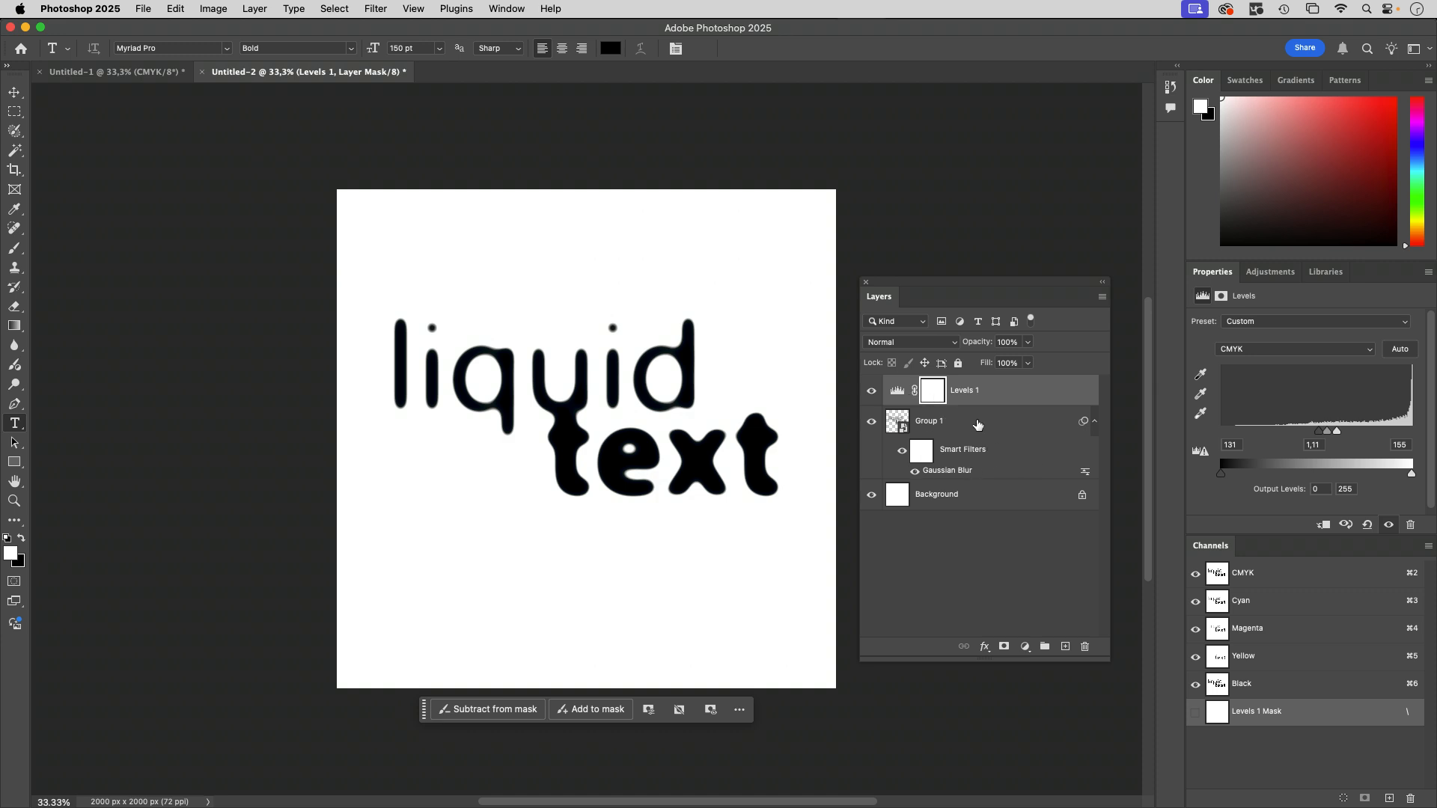
Open the contents of the Group 1 smart object to view the editable lettering, and close that document again
double_click(897, 422)
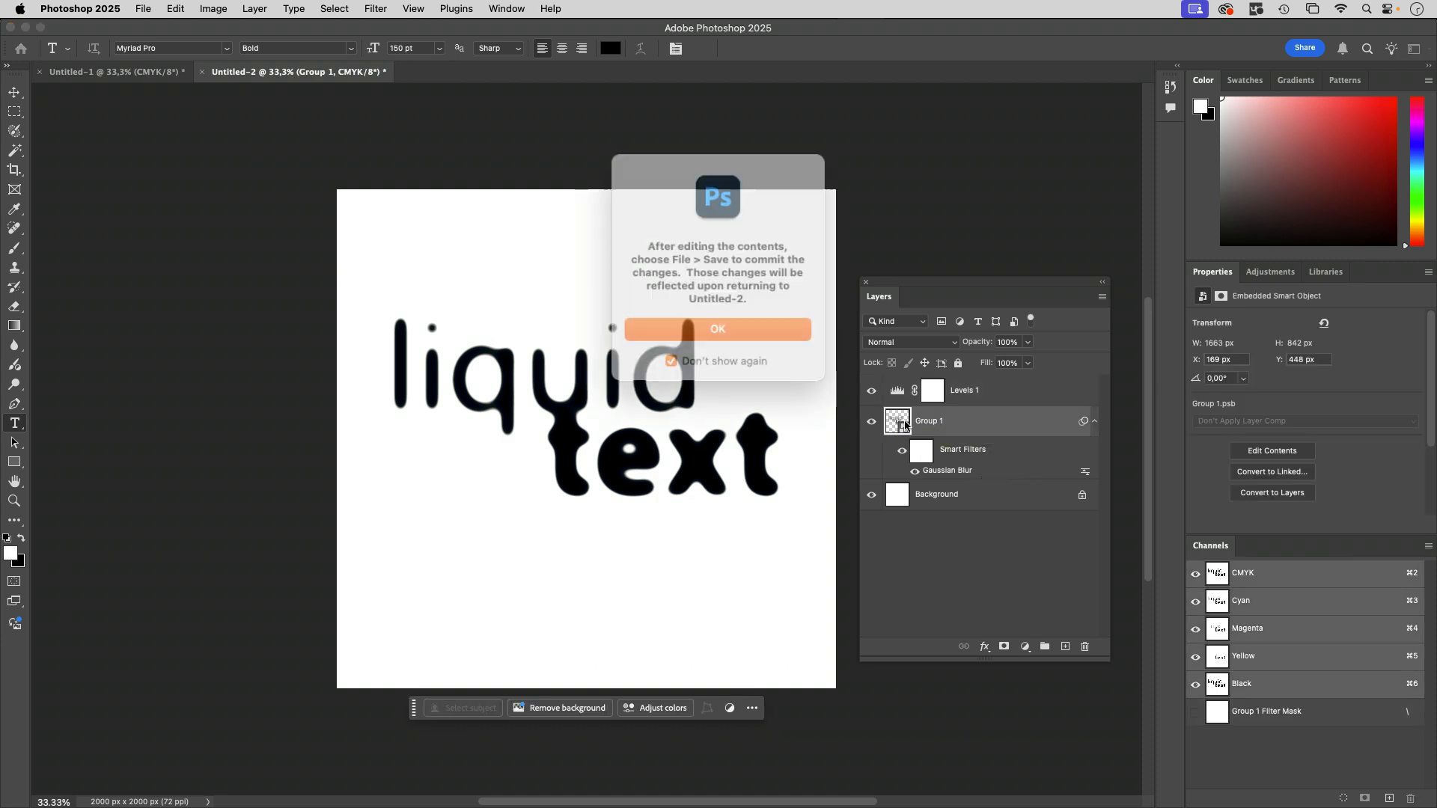
left_click(761, 324)
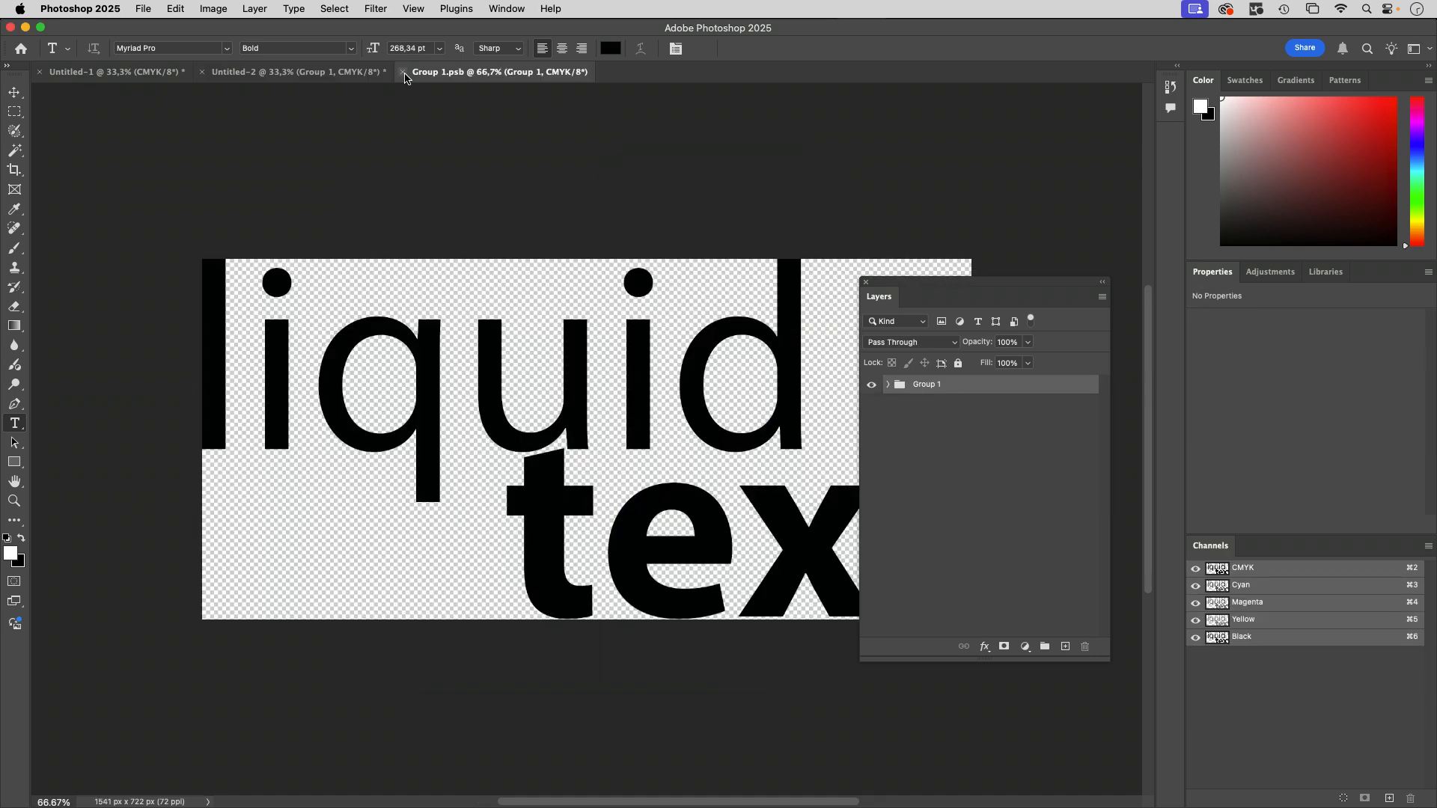
left_click(402, 72)
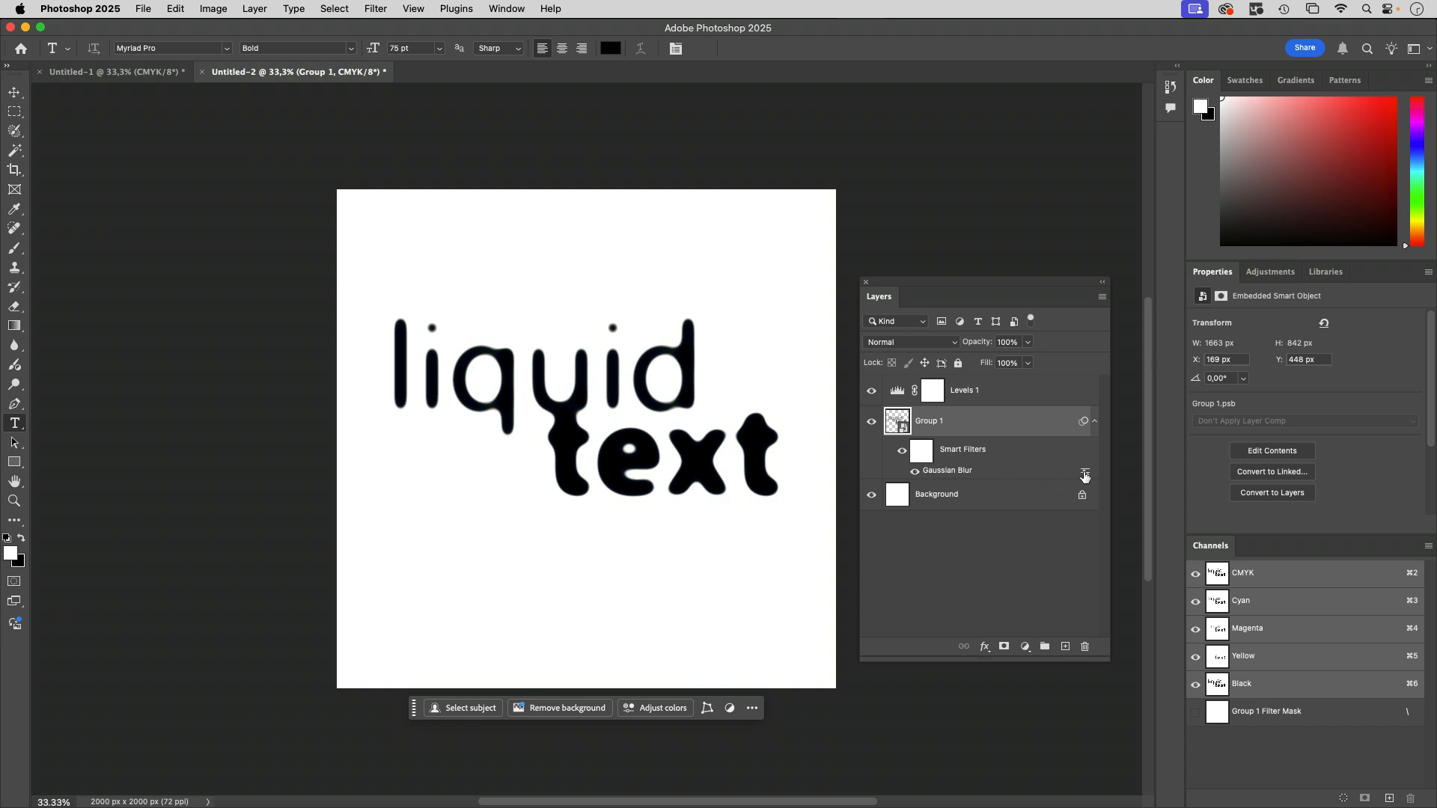
Examine the settings of the Gaussian Blur smart filter on Group 1 and close its dialog
double_click(948, 471)
left_click_drag(267, 416, 786, 345)
left_click(812, 363)
Switch to Illustrator and bring up the Untitled-2 document
mouse_move(692, 805)
left_click(638, 787)
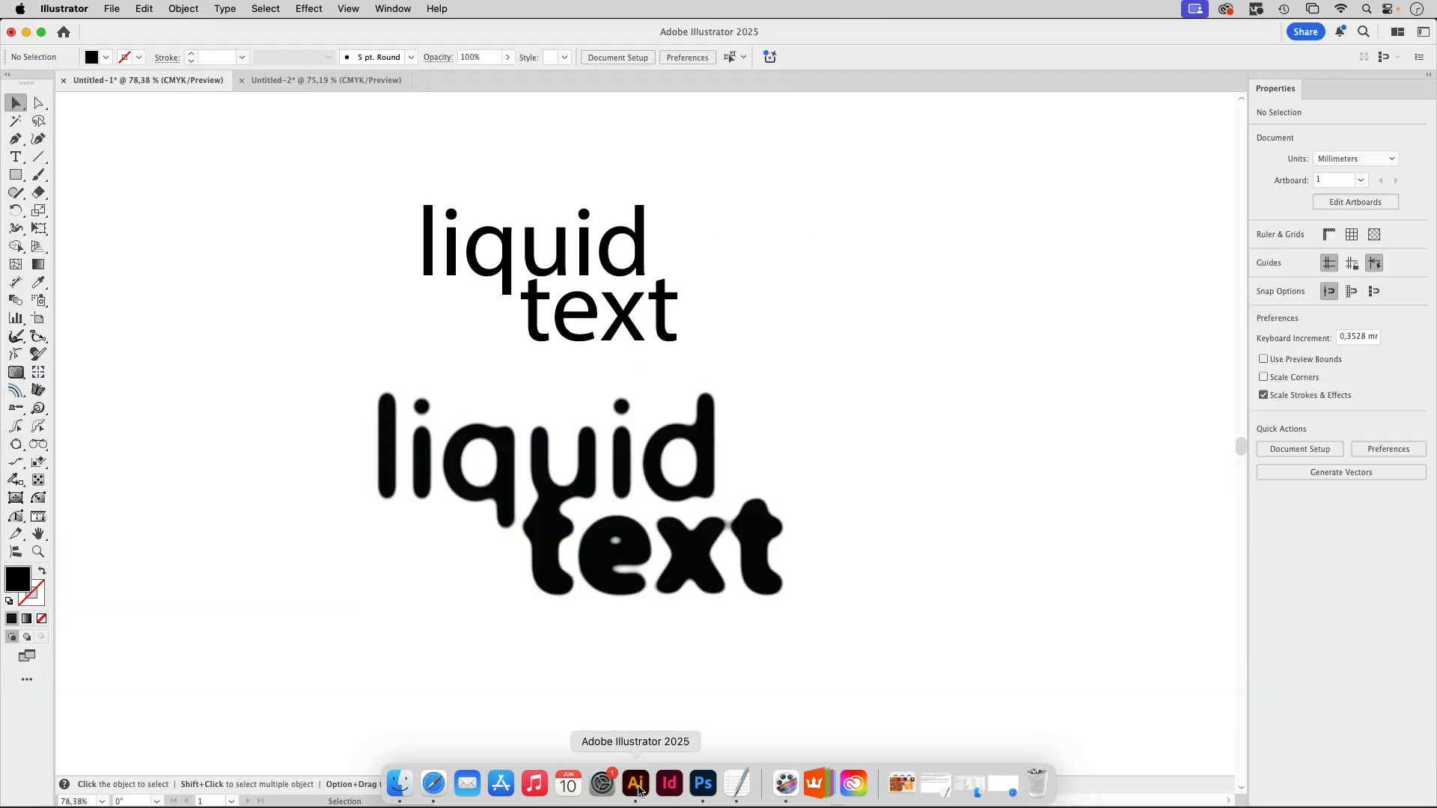
key("ctrl+Tab")
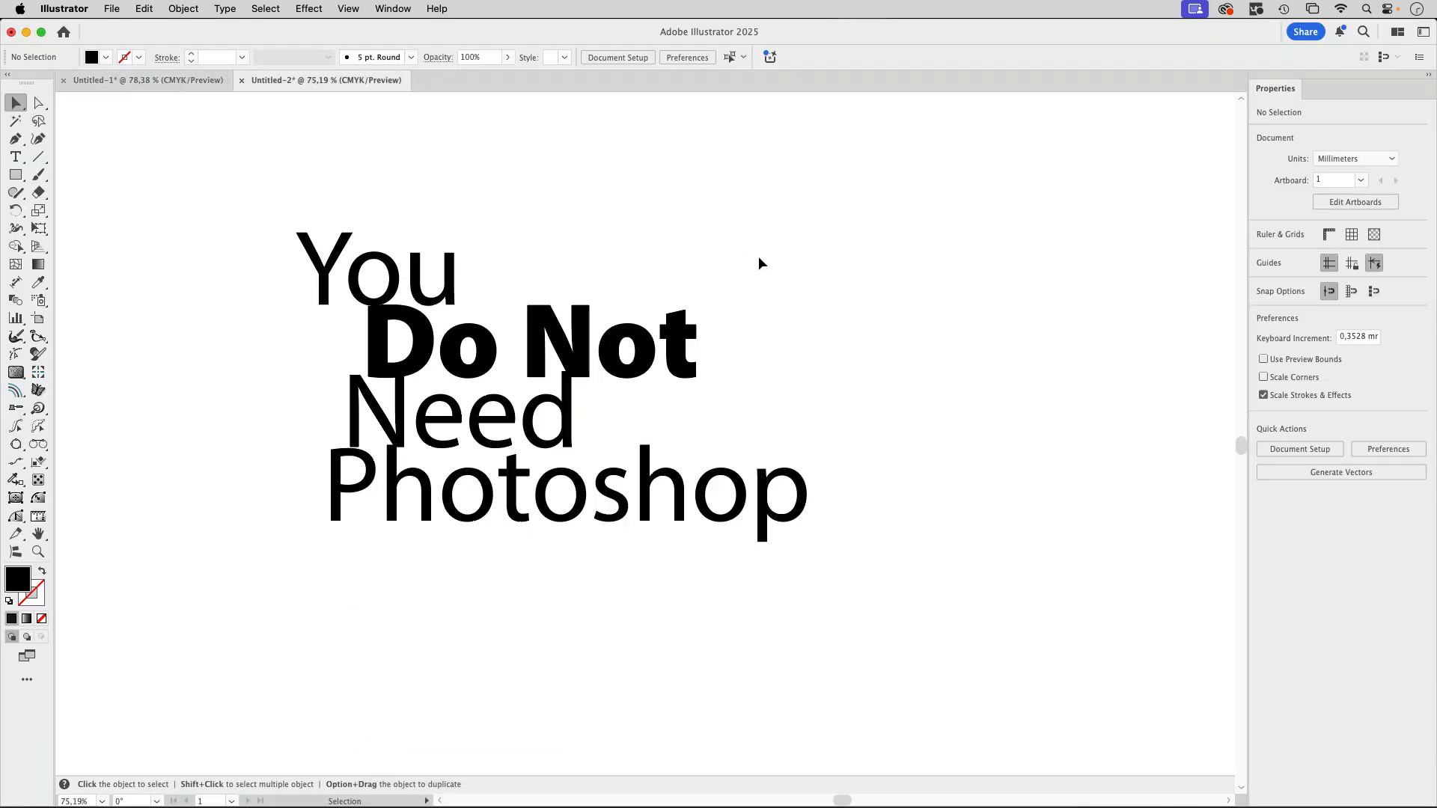
Combine all four text lines into a live compound shape with Pathfinder's Unite mode
left_click_drag(199, 197, 906, 581)
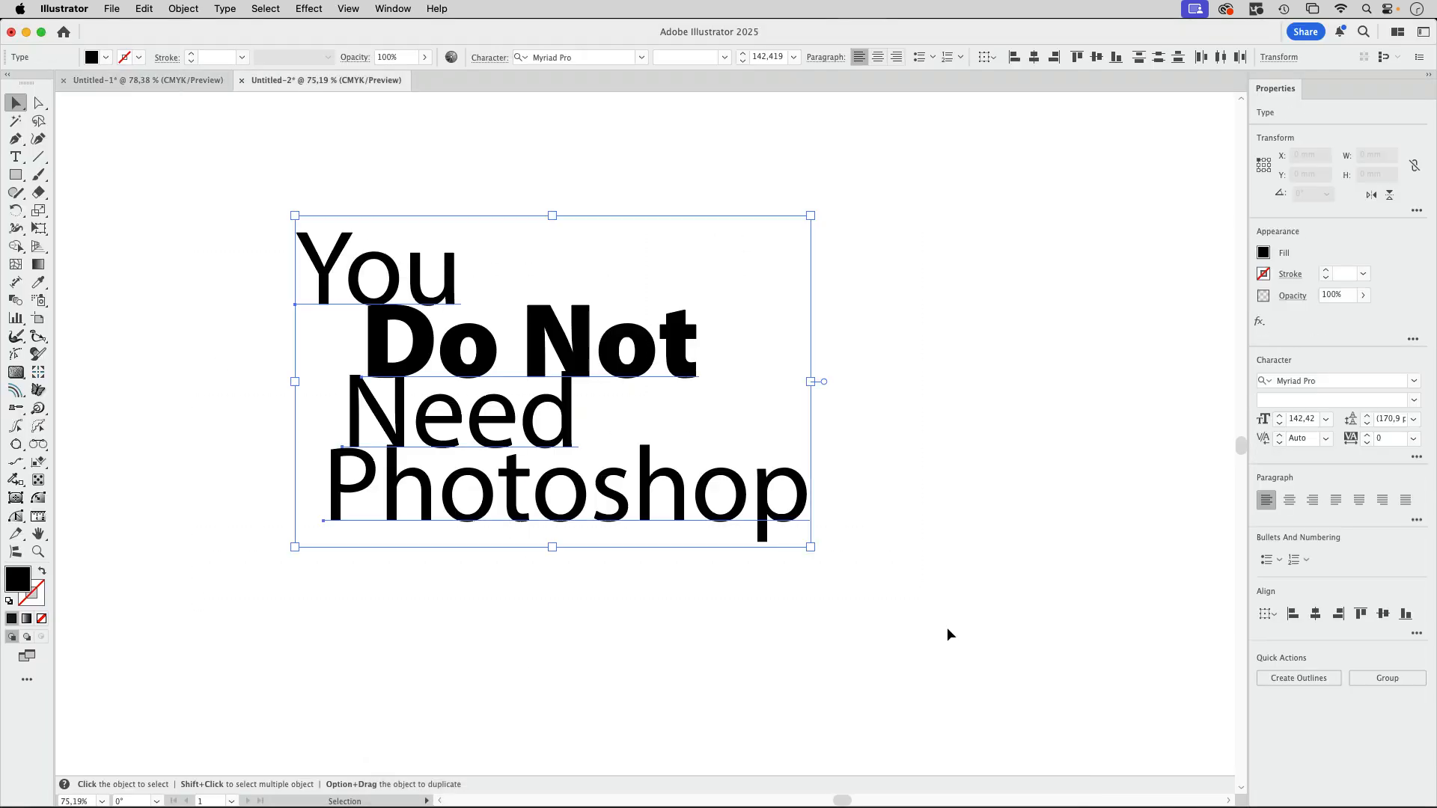
left_click(393, 9)
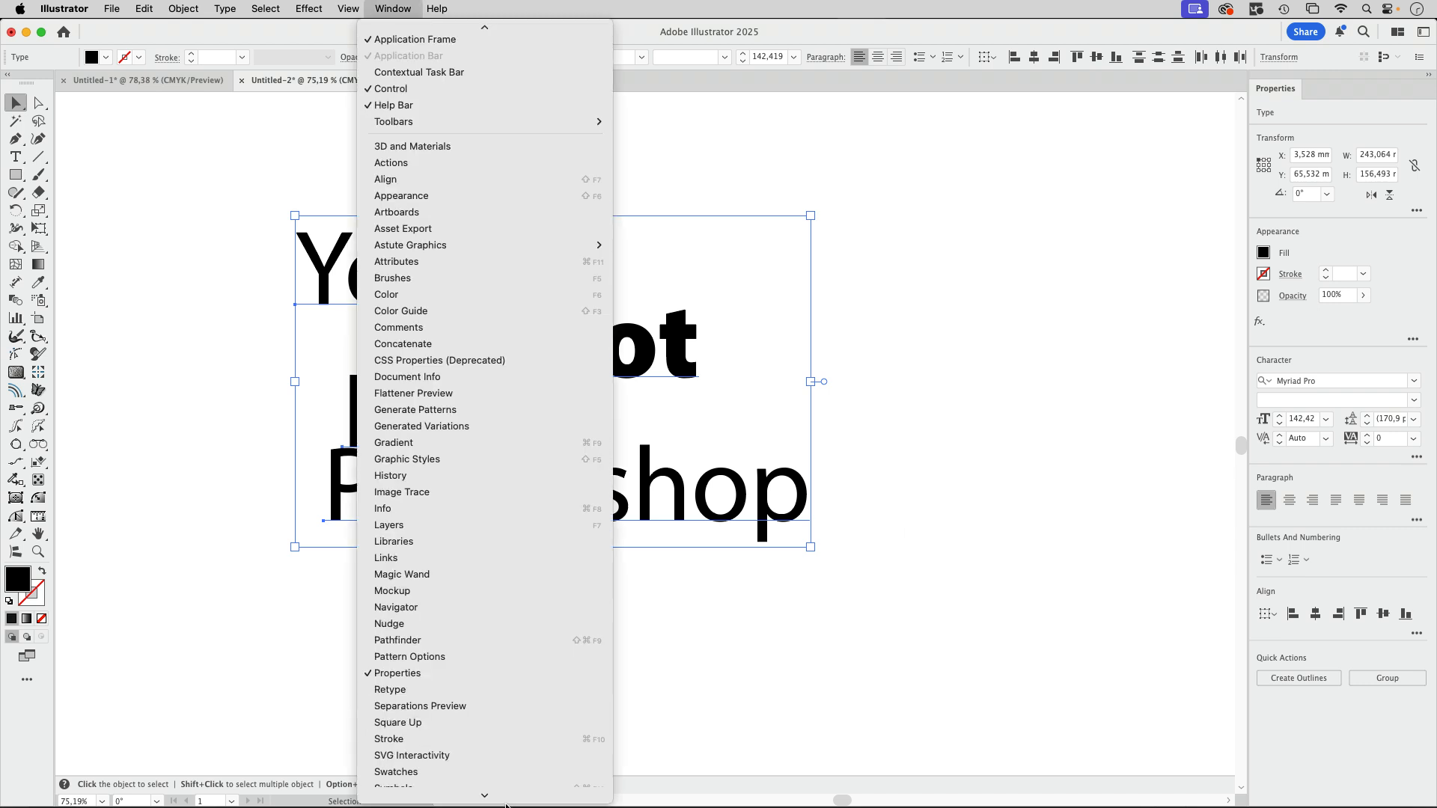
scroll(449, 639, "down", 1)
left_click(455, 625)
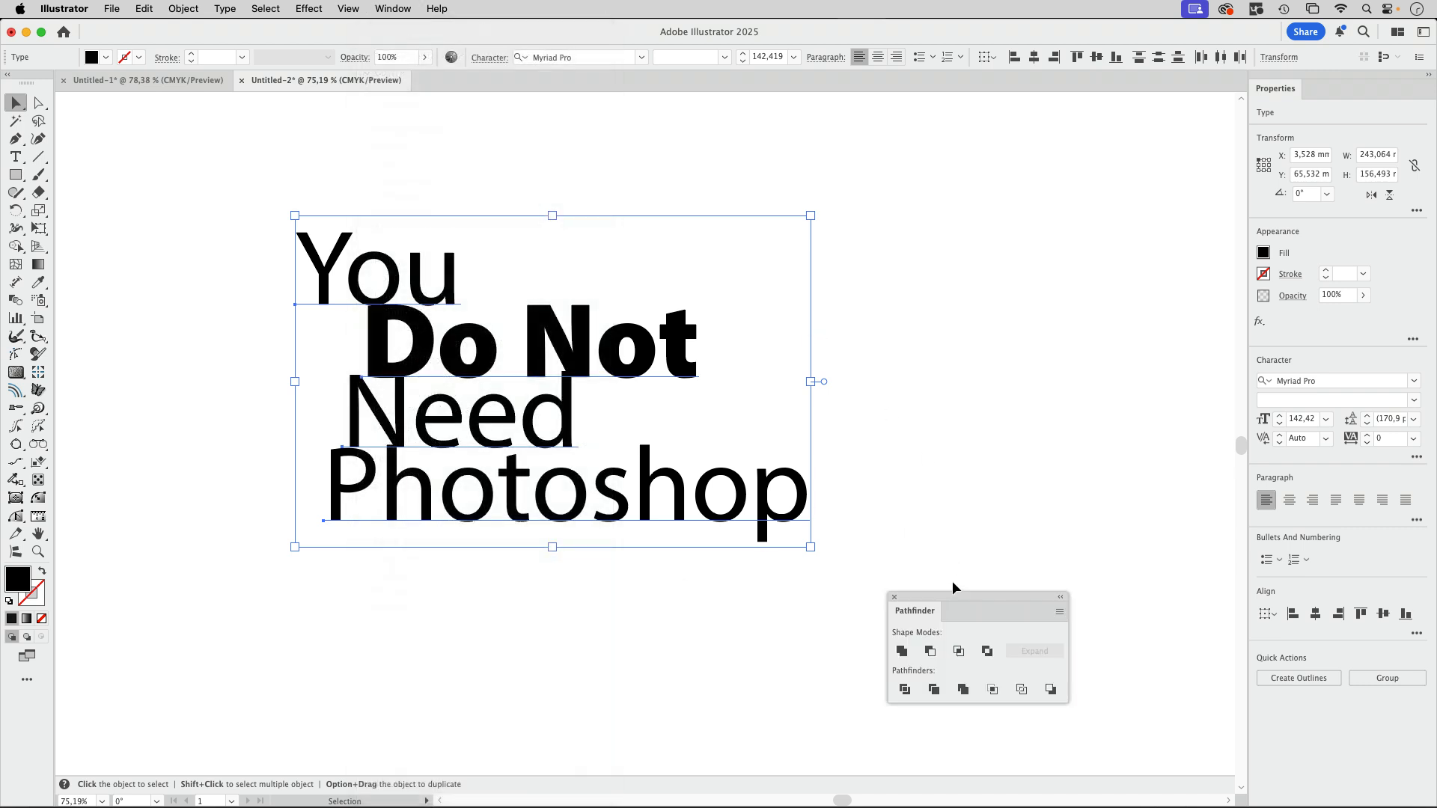
left_click_drag(955, 595, 931, 273)
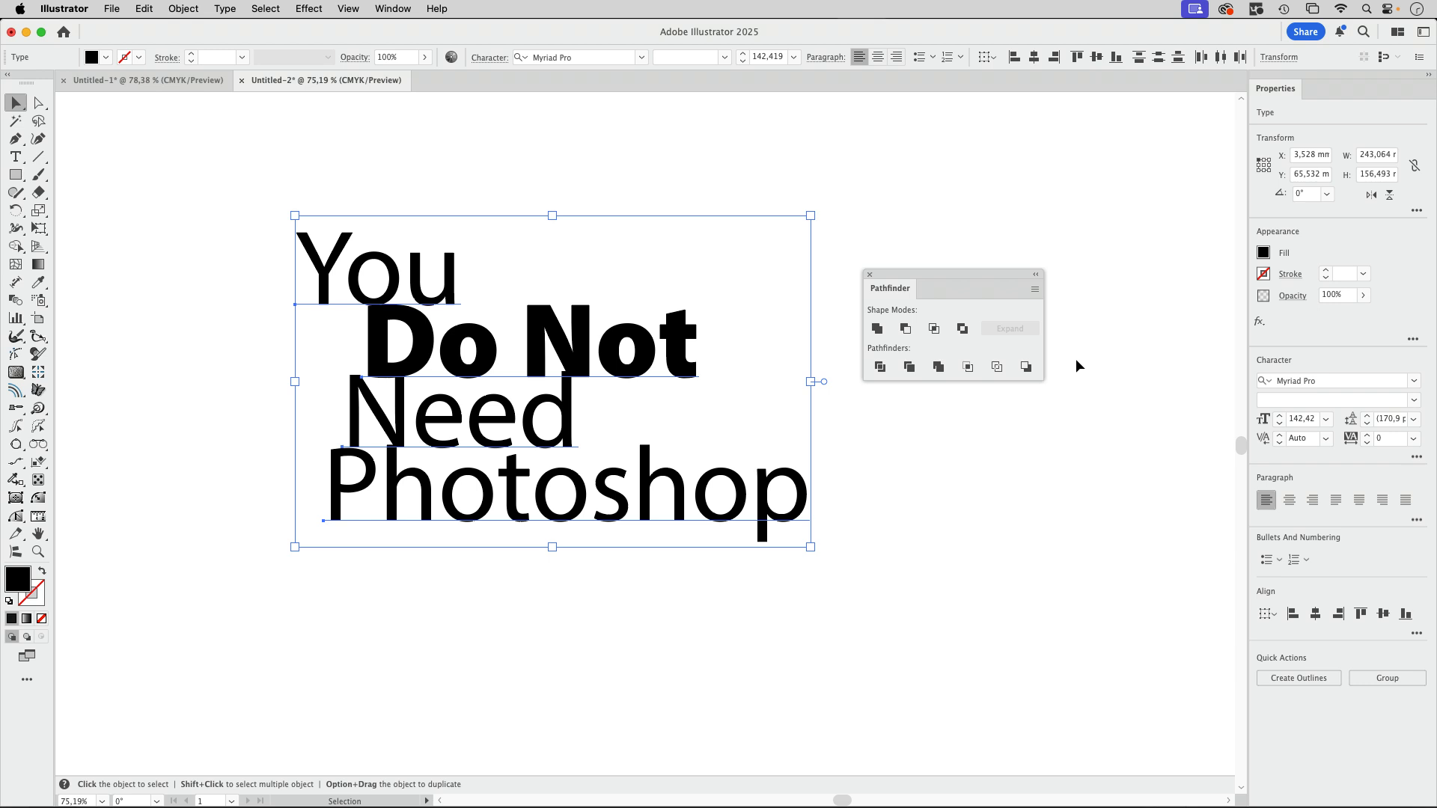
left_click(878, 329, "alt")
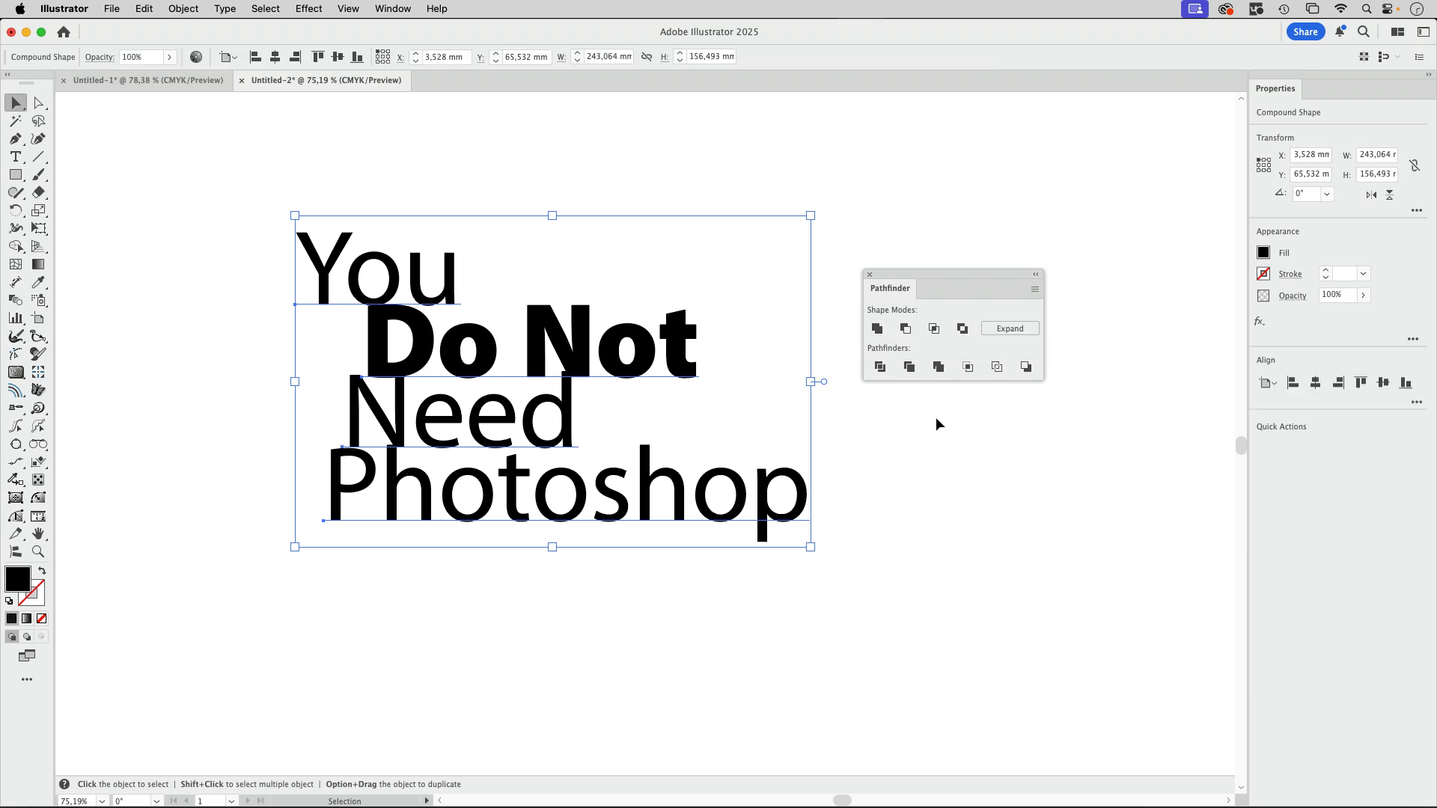
Show the Appearance panel beside the artwork and select the compound shape's fill in it
left_click(393, 8)
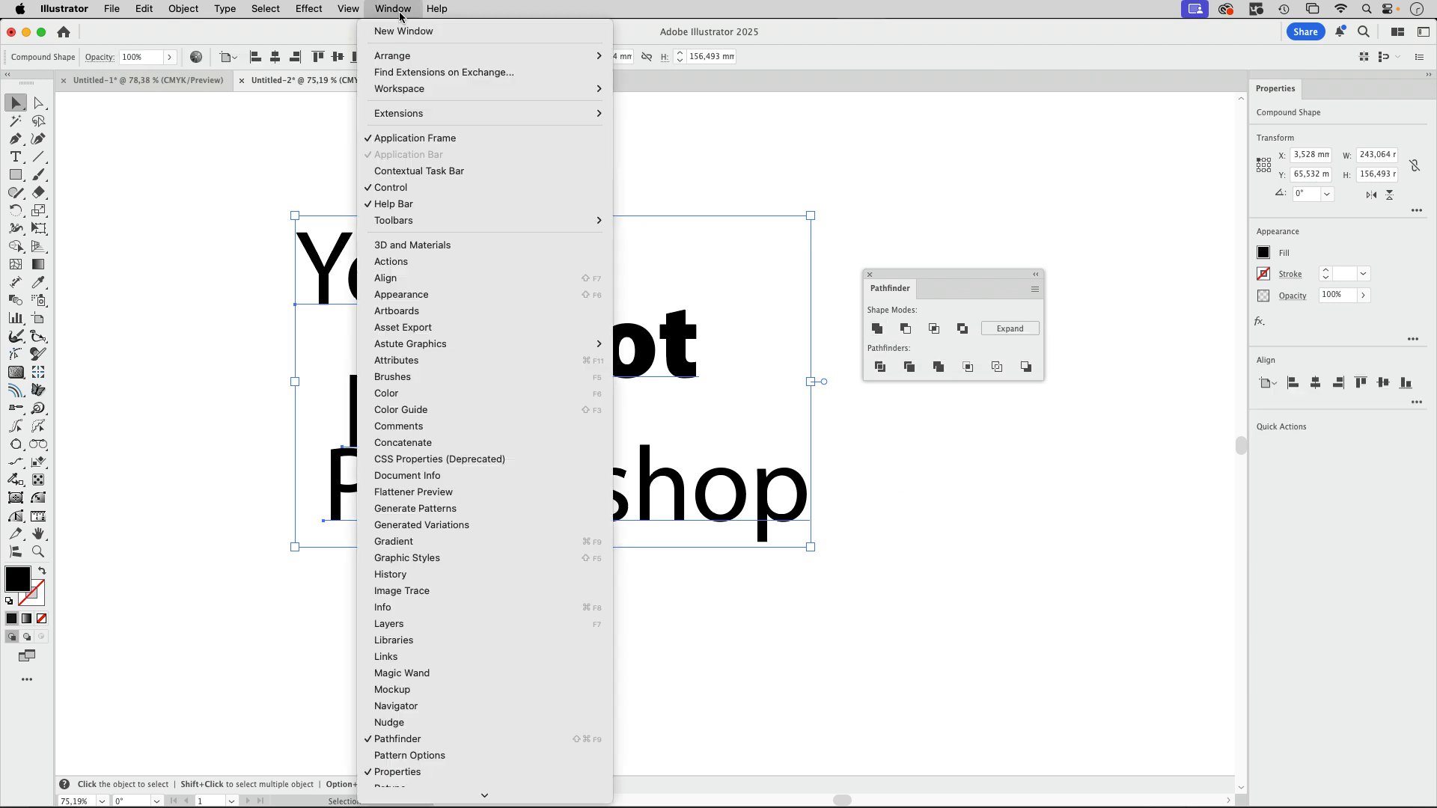
left_click(423, 294)
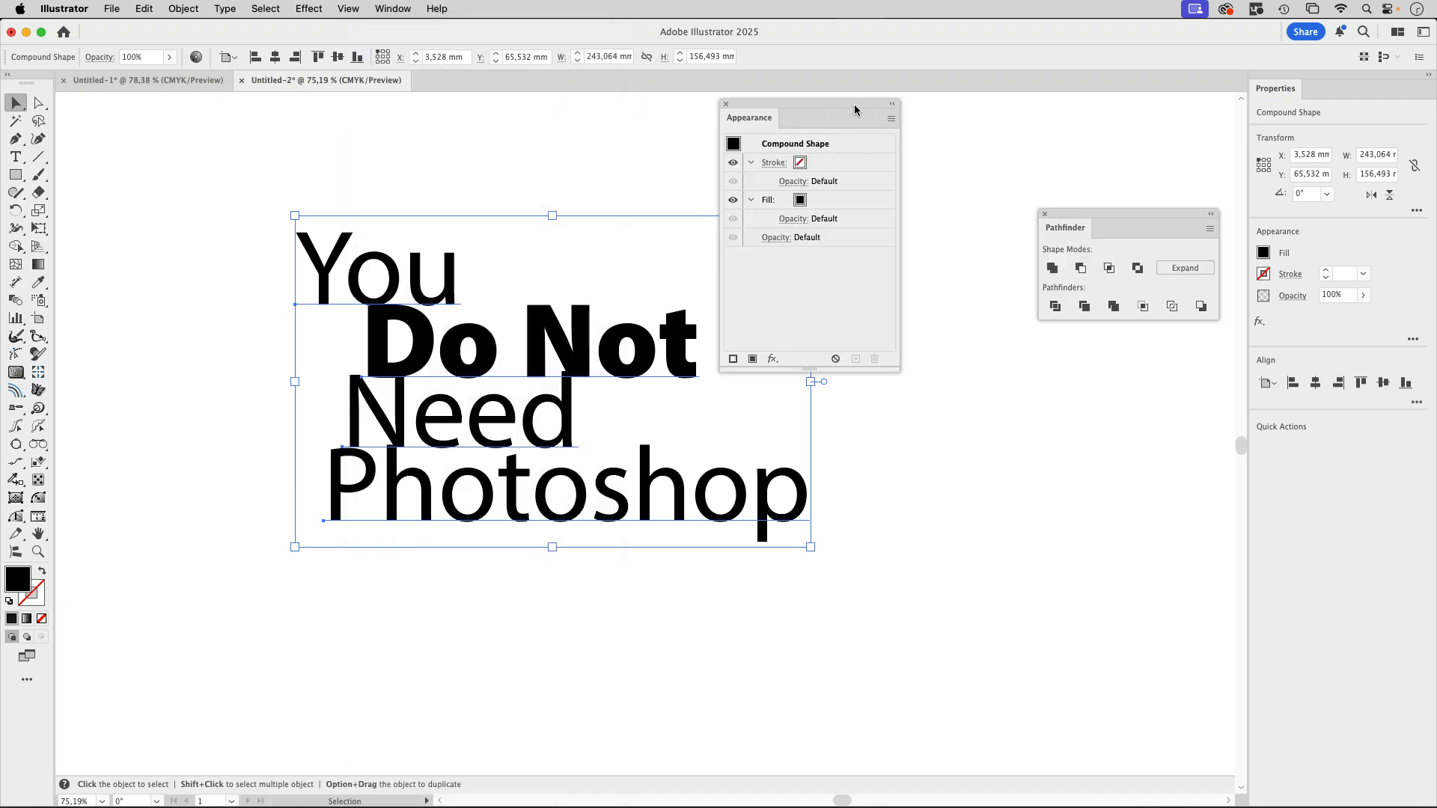
left_click_drag(854, 104, 934, 141)
left_click(920, 235)
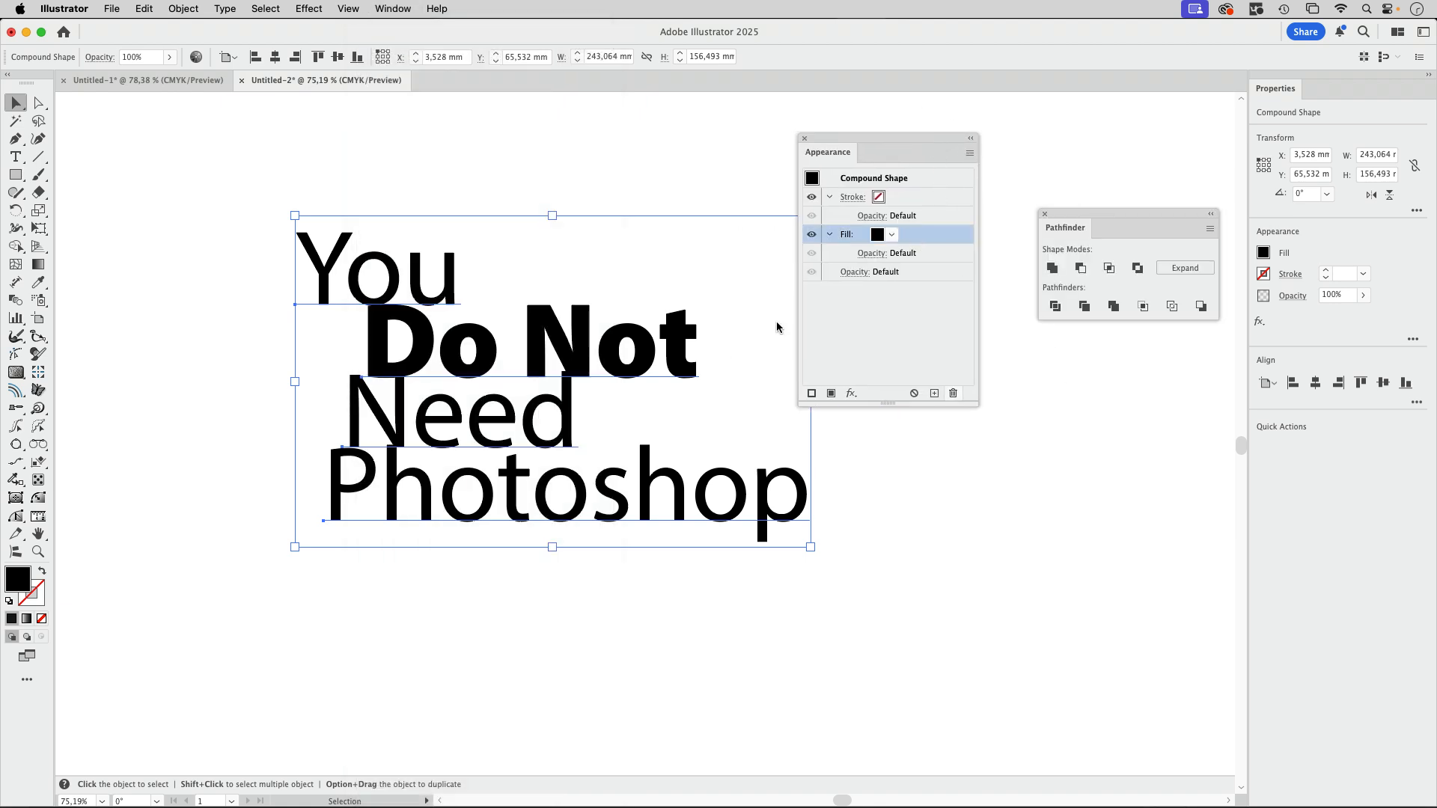
Apply an Offset Path effect of 3 mm with Round joins to the compound shape's fill
left_click(315, 10)
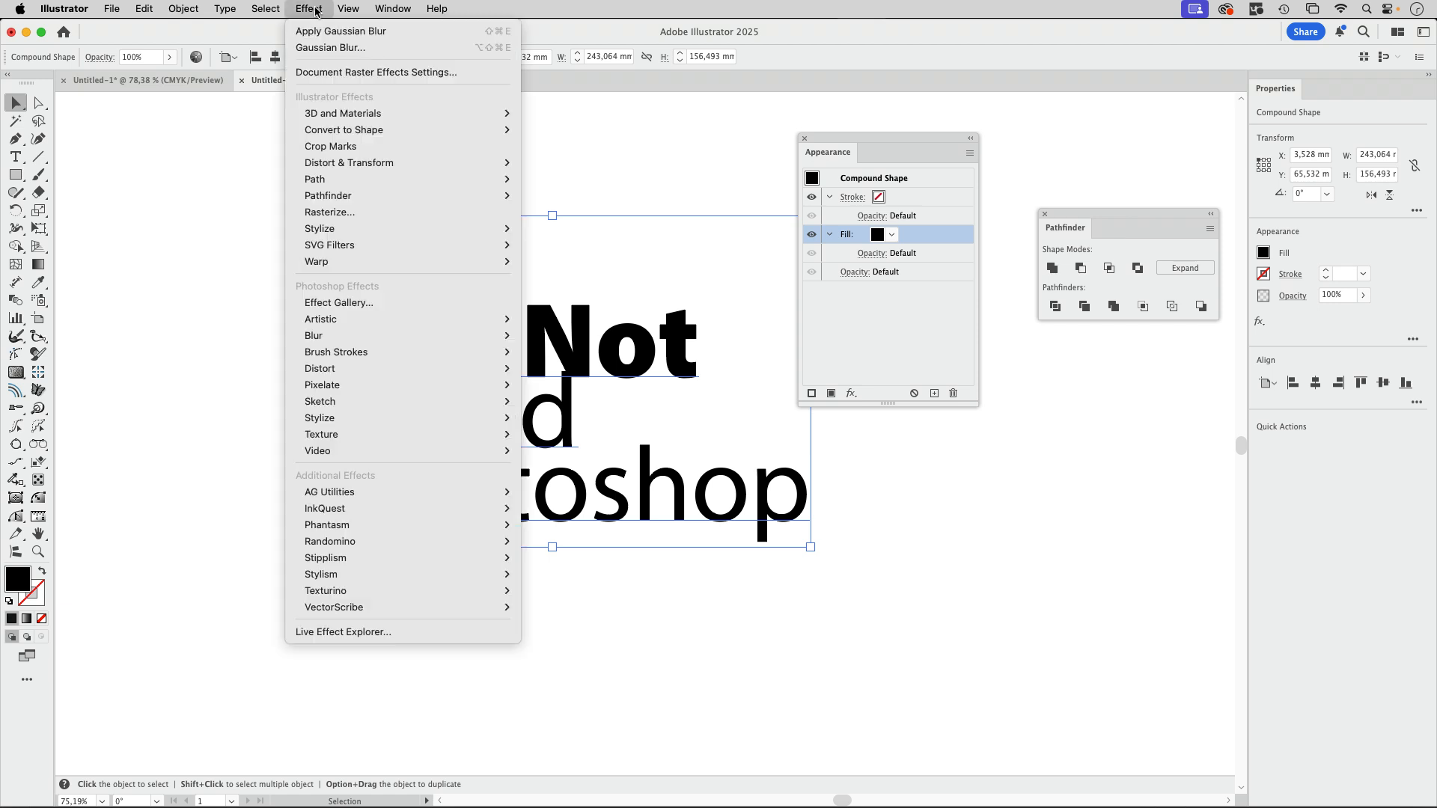
mouse_move(320, 182)
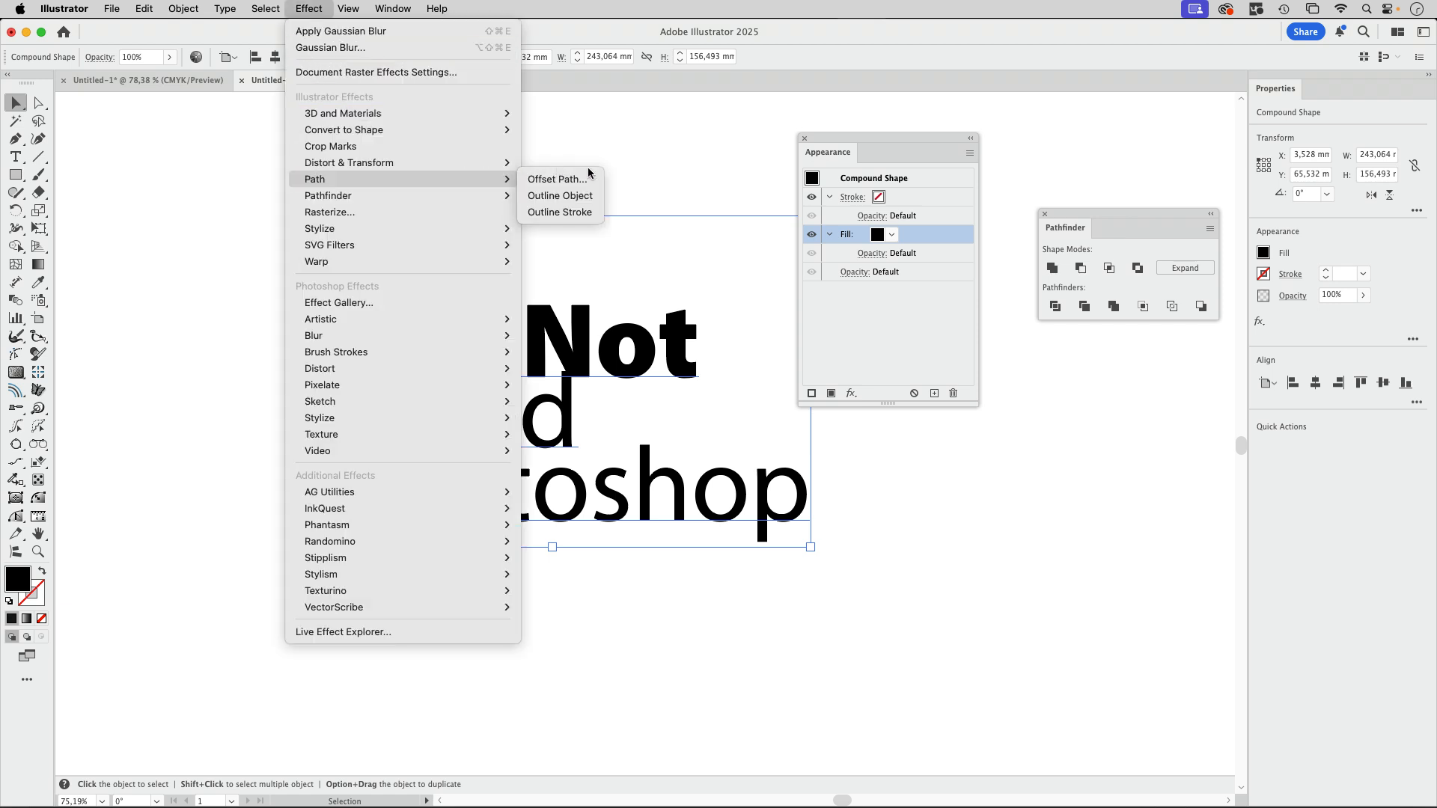
left_click(557, 180)
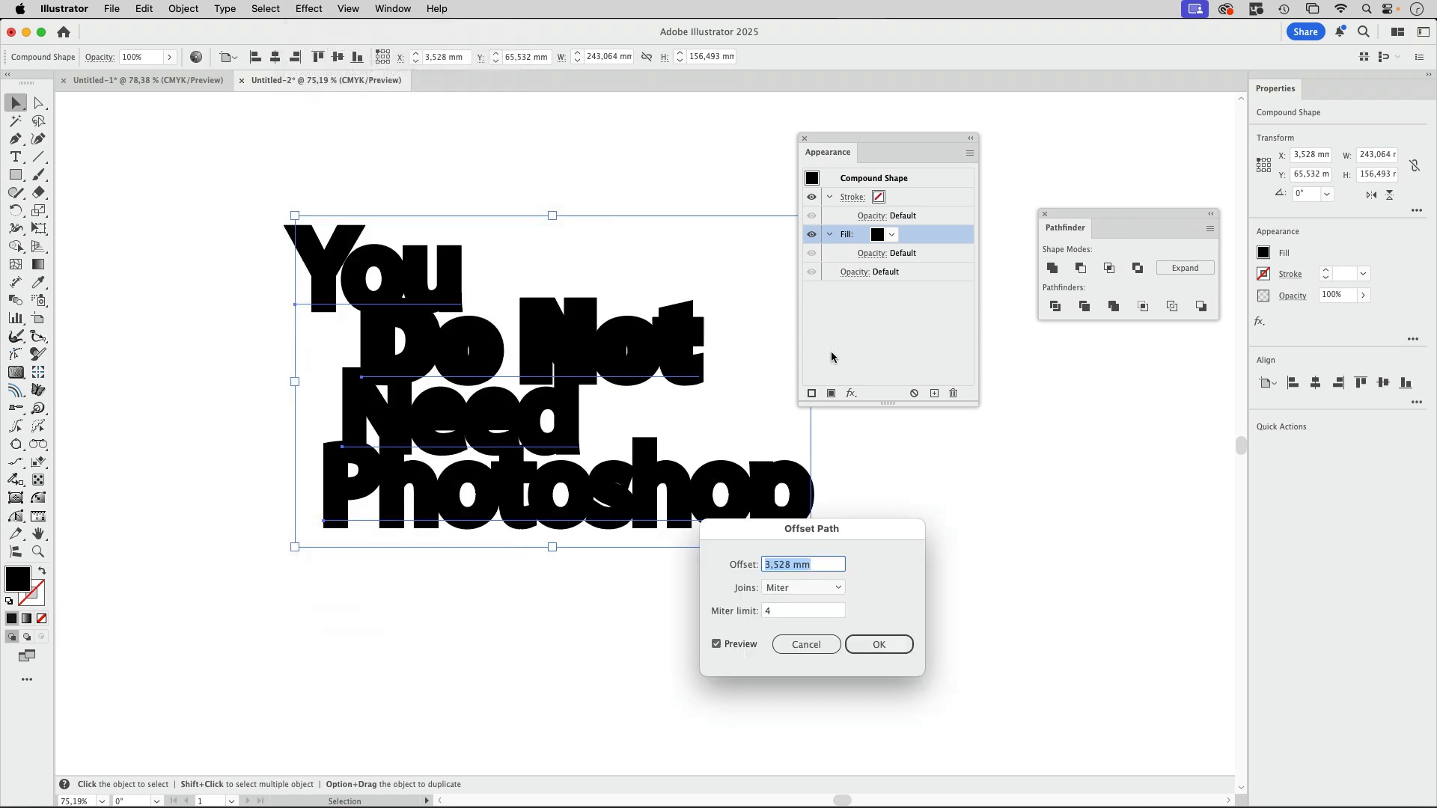
left_click(815, 592)
left_click(816, 621)
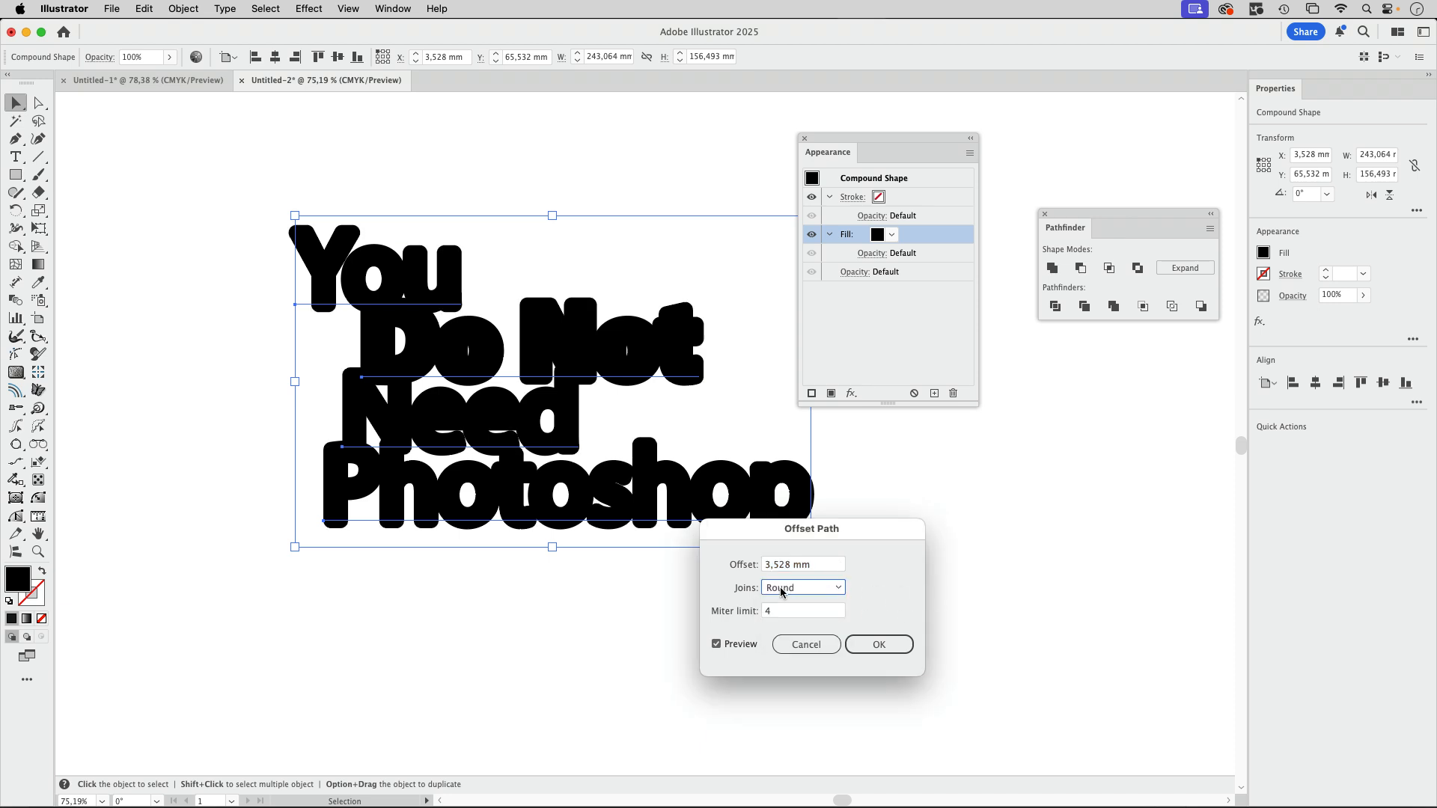
left_click(818, 567)
key("Down")
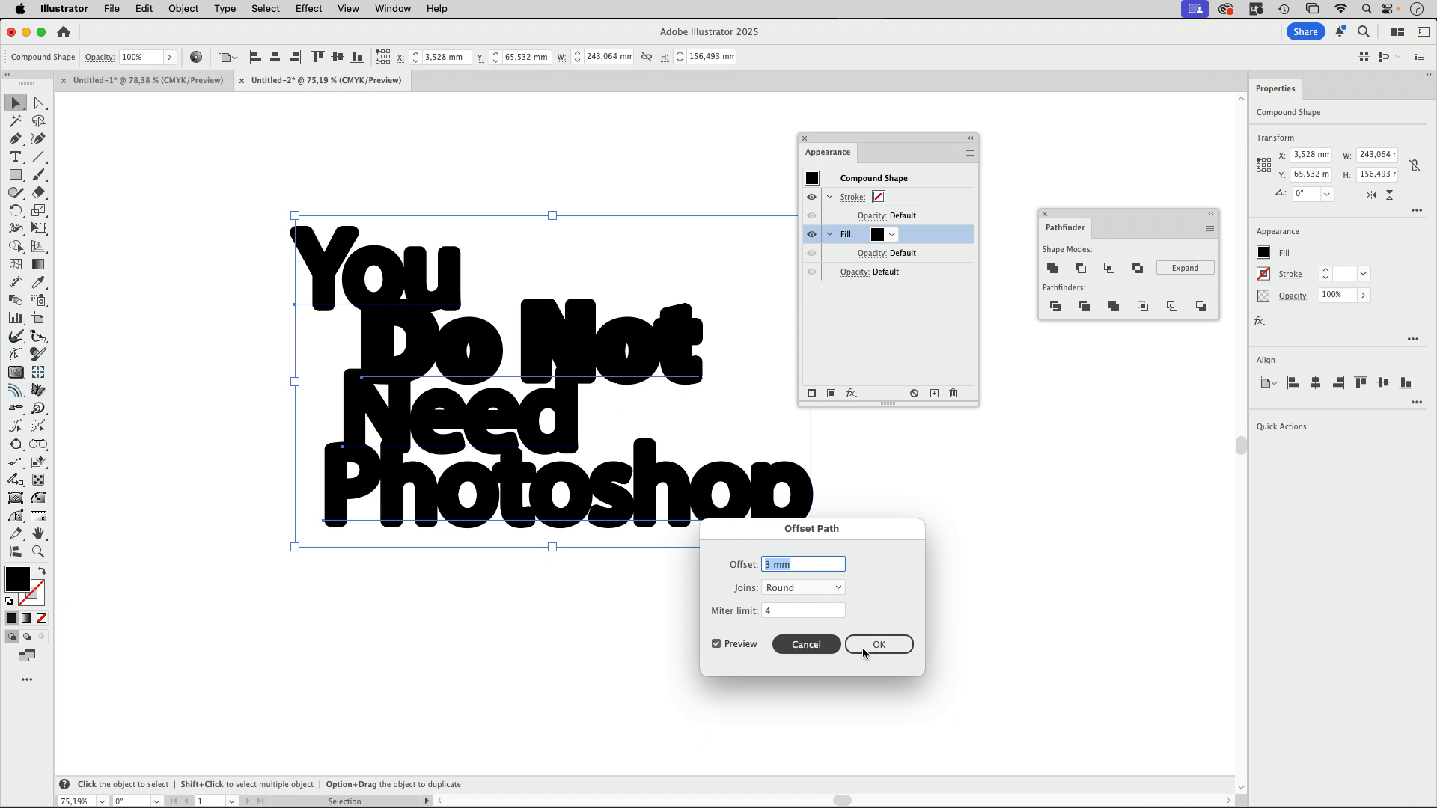
left_click(890, 648)
Apply the Pathfinder Add effect to the fill beneath the Offset Path effect
left_click(309, 9)
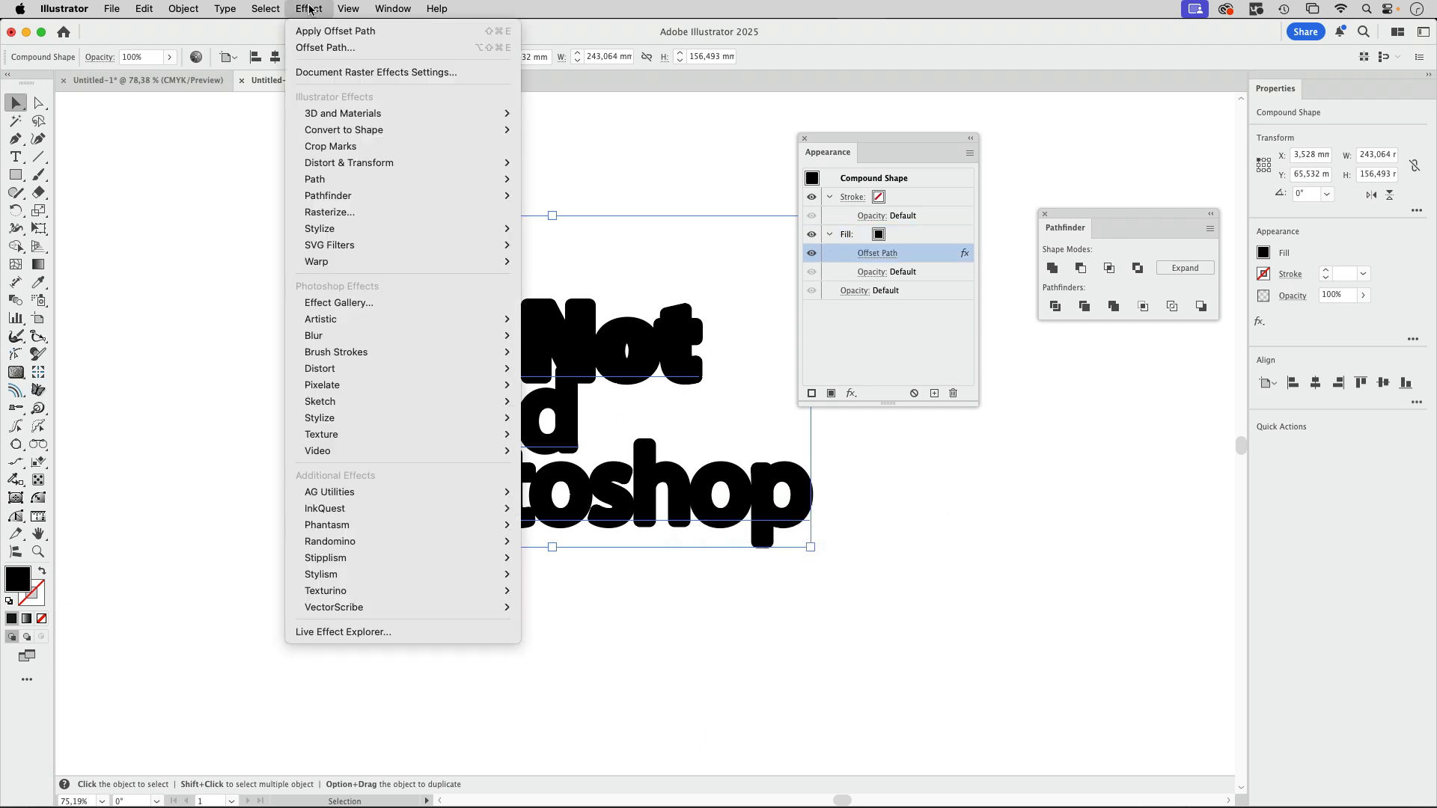
mouse_move(483, 196)
left_click(554, 202)
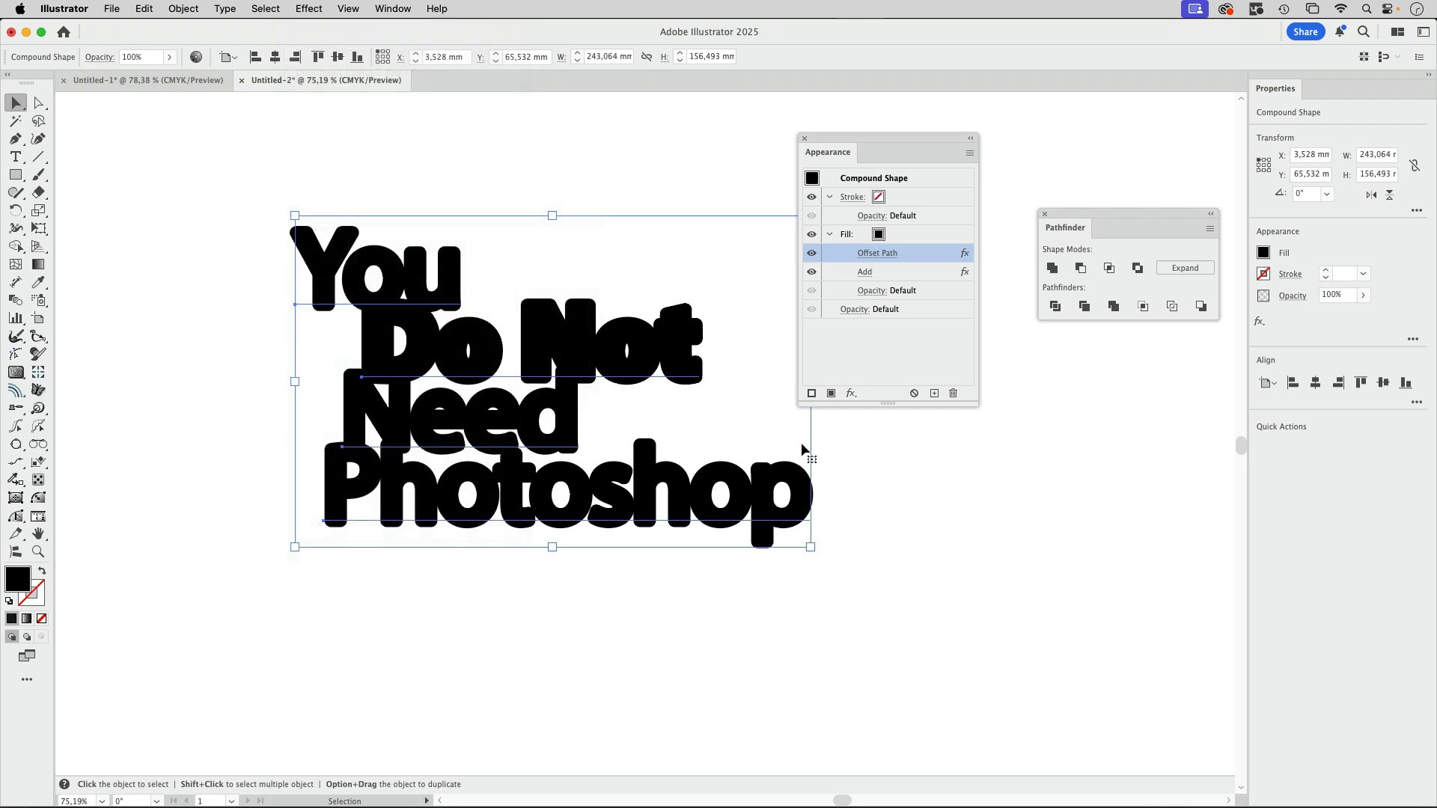
Apply a second Offset Path effect of -2 mm with Round joins after the Add effect
left_click(304, 9)
mouse_move(338, 179)
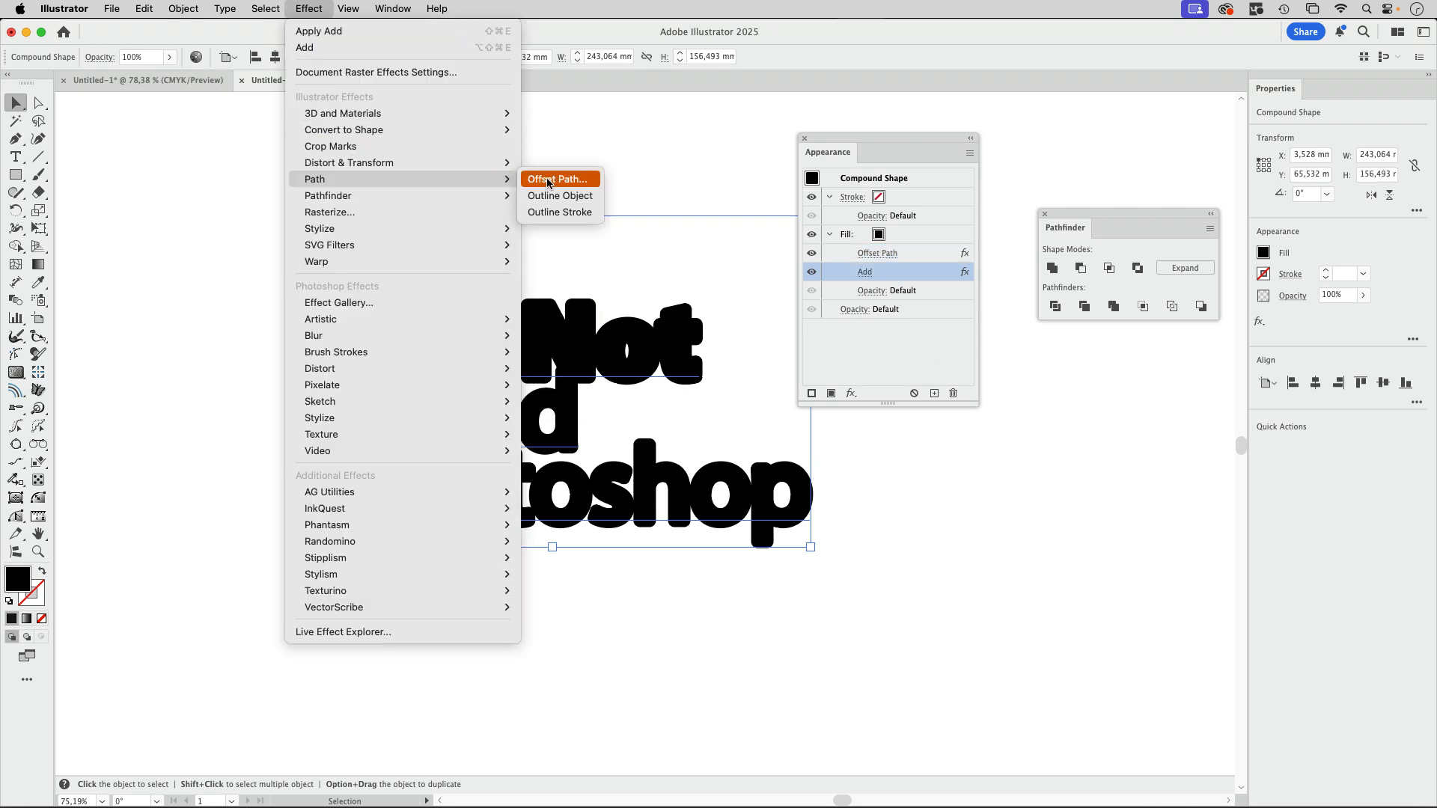
left_click(549, 182)
left_click(790, 455)
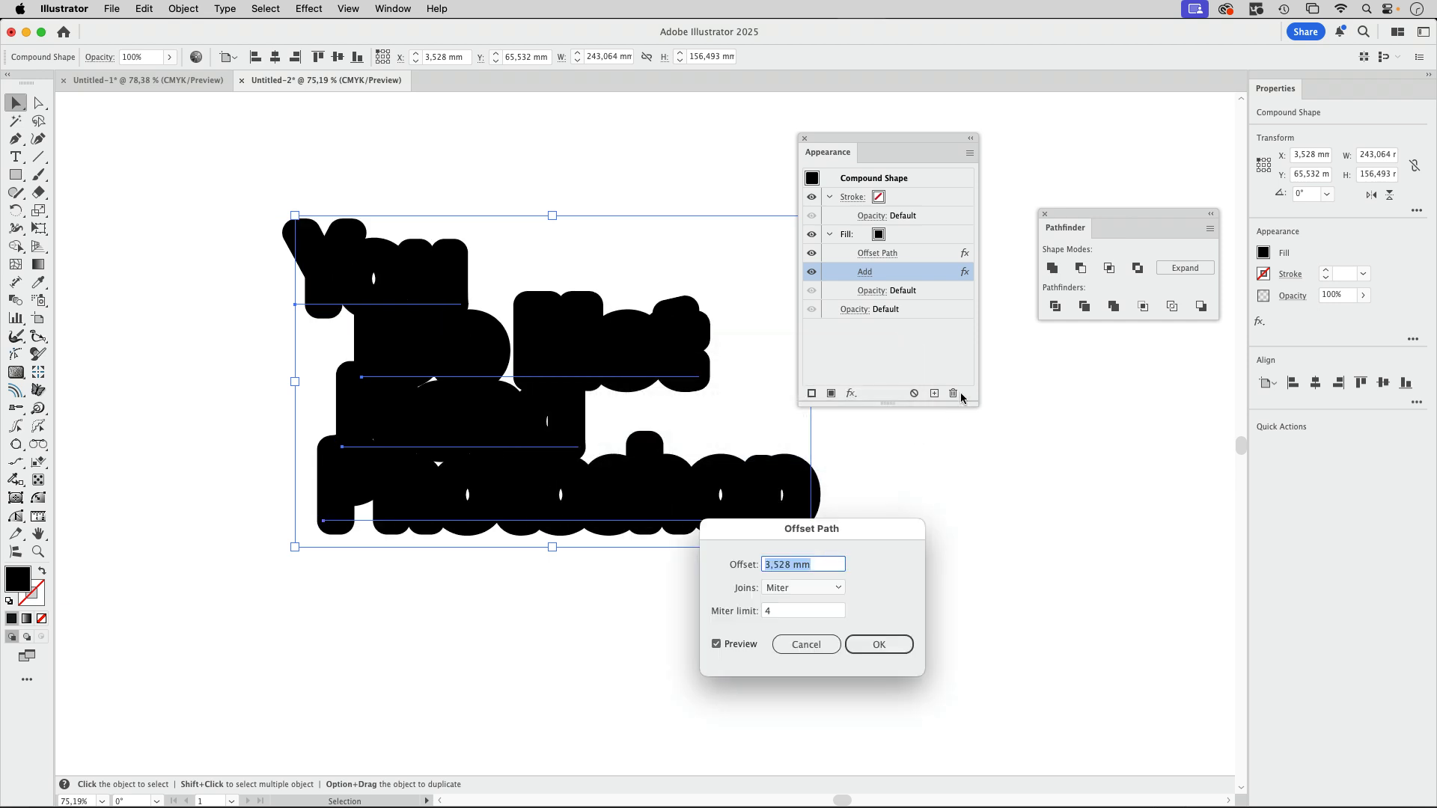
left_click_drag(870, 534, 951, 530)
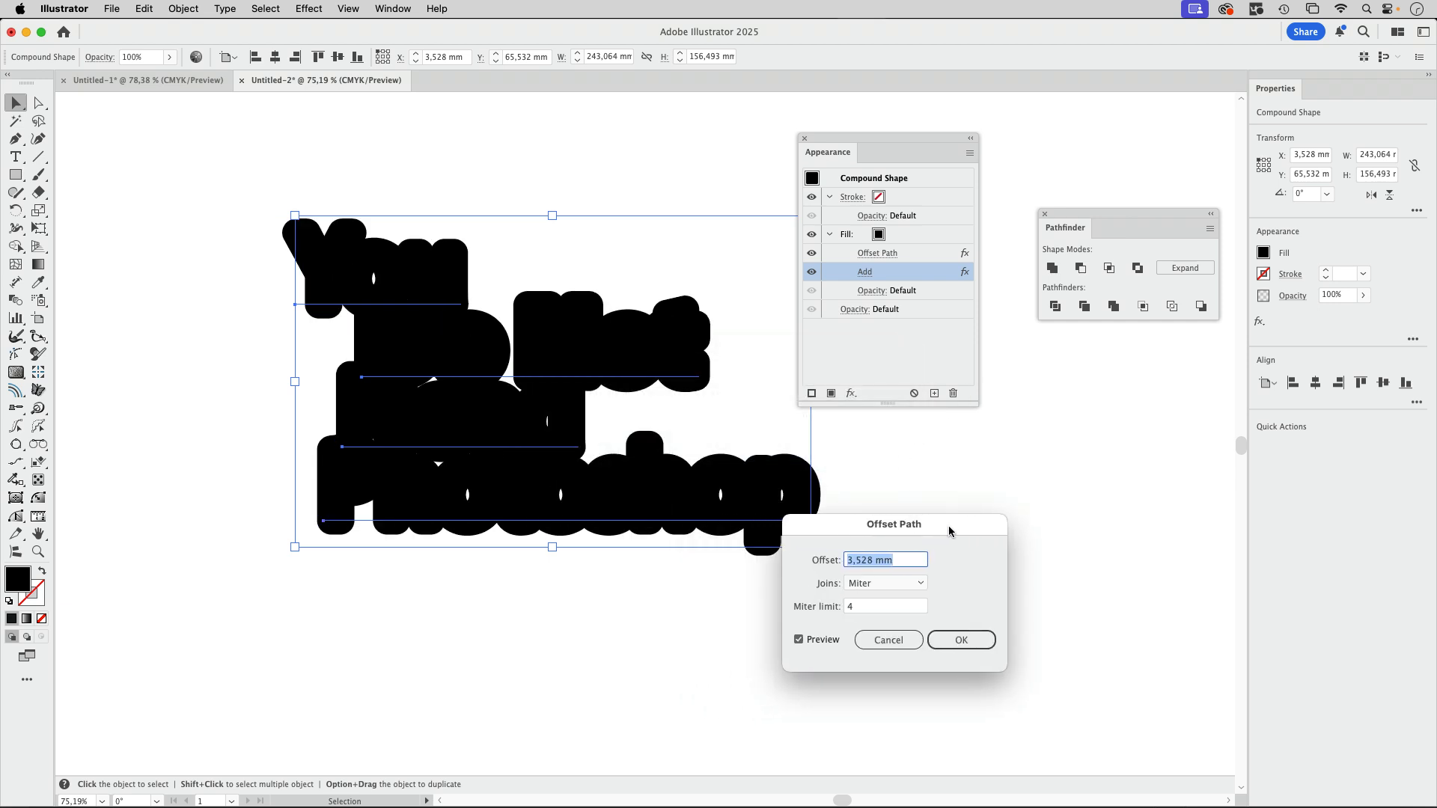
type("1")
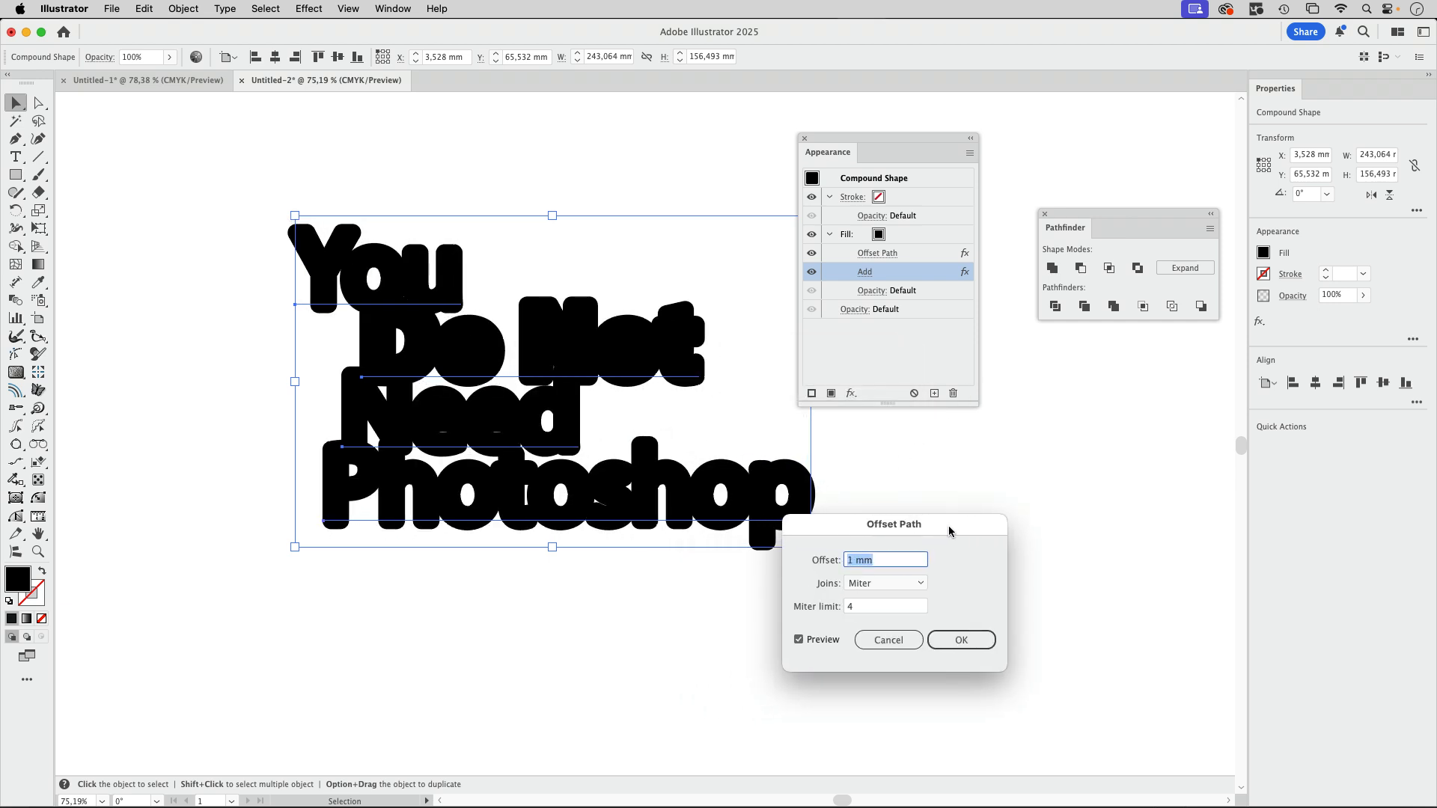
type("-1")
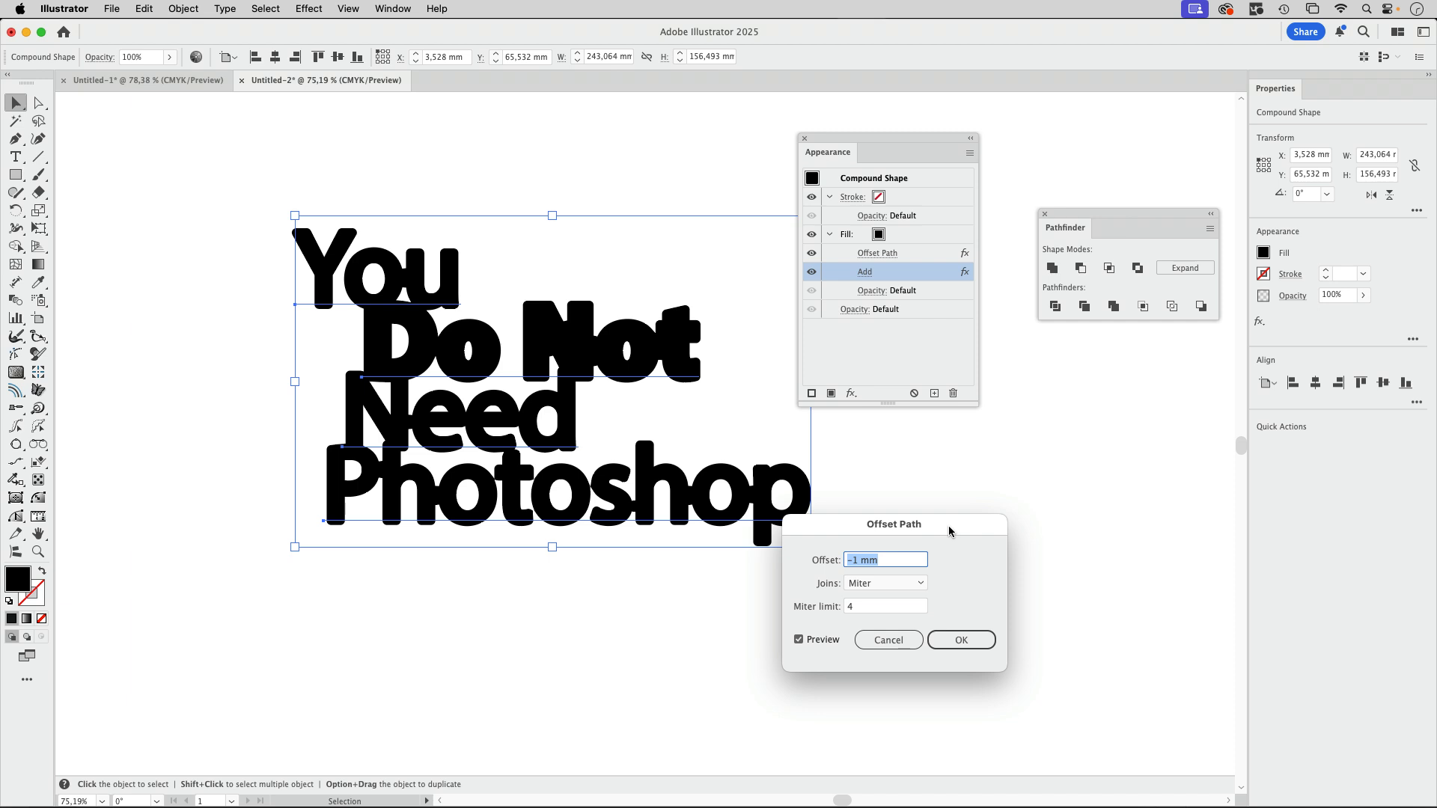
key("Down")
left_click(891, 583)
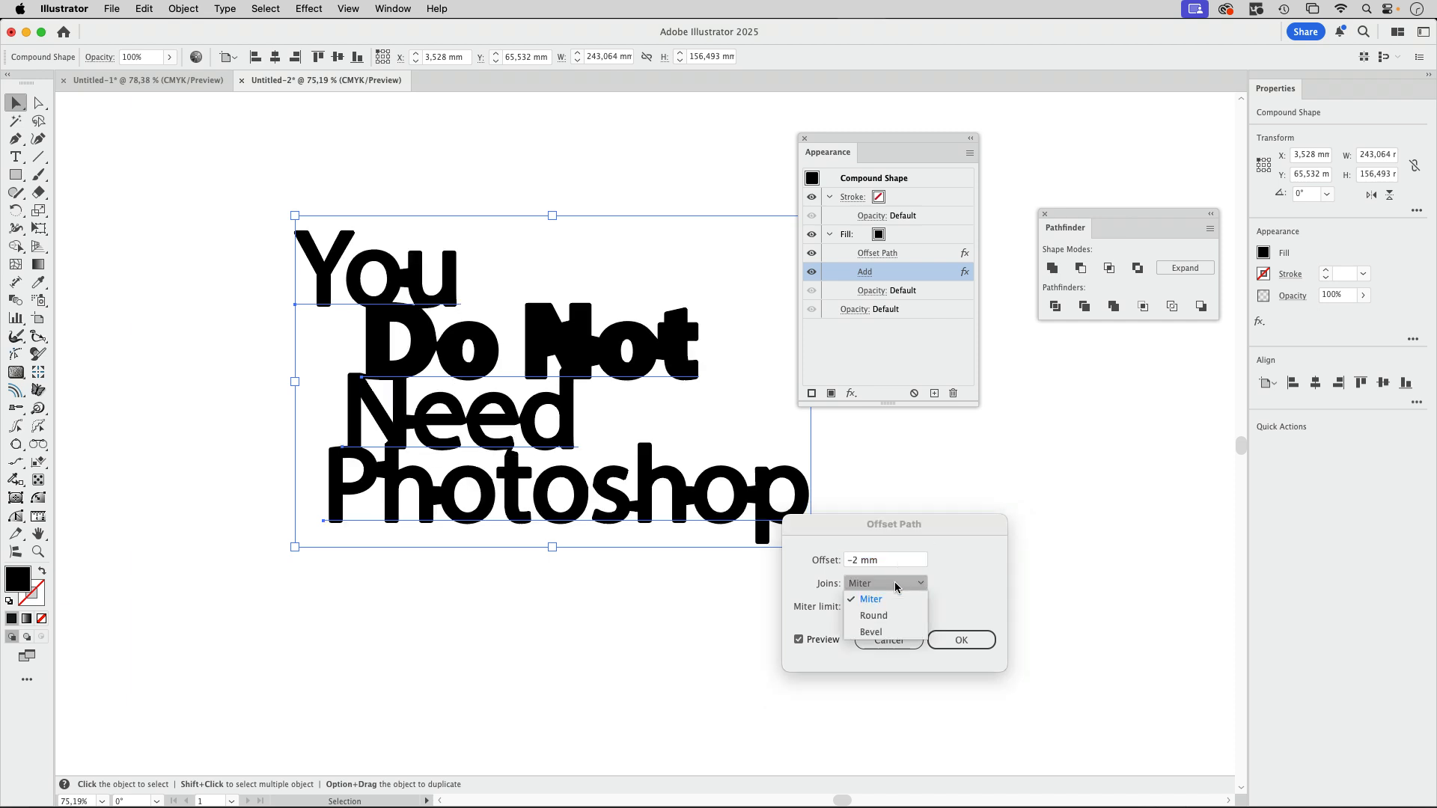
left_click(868, 608)
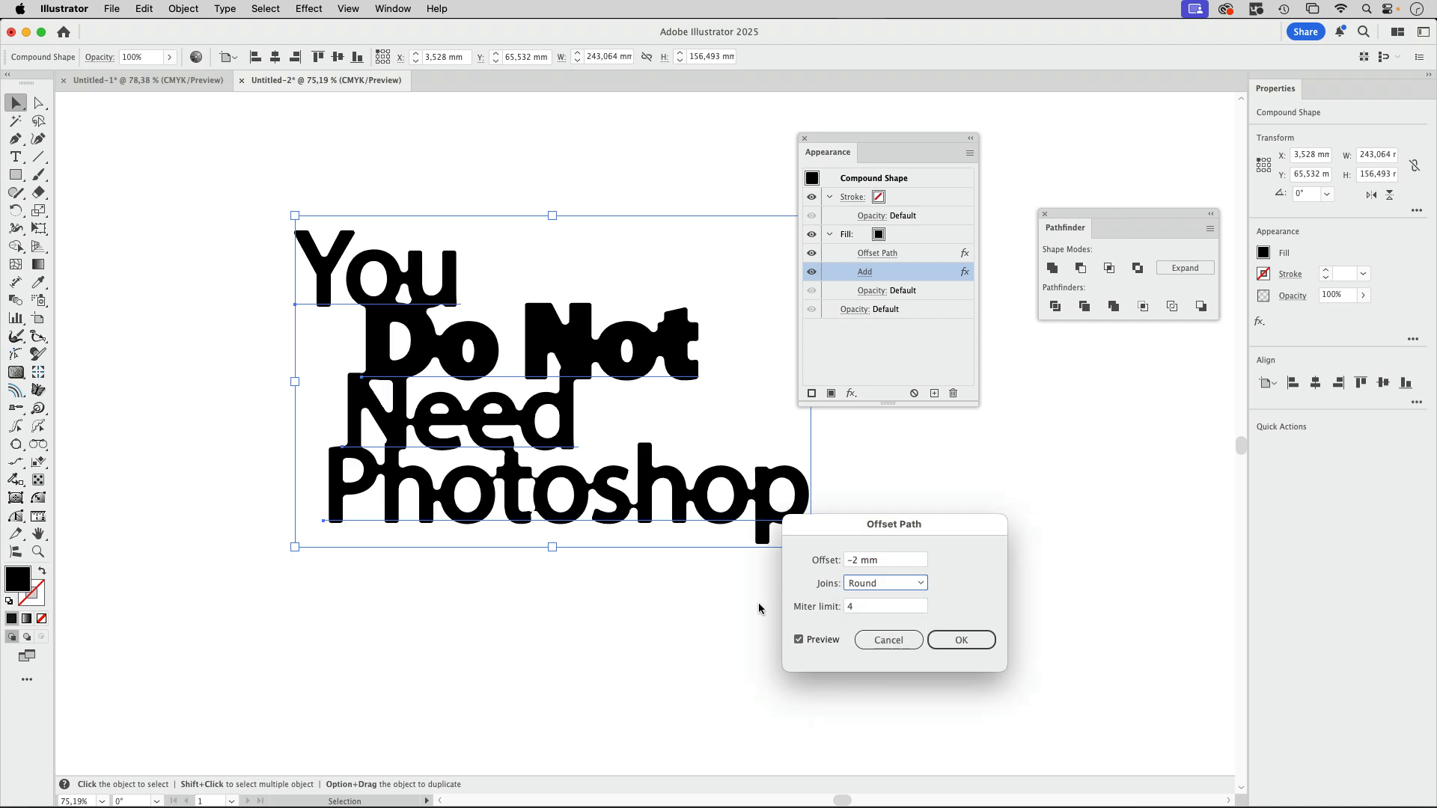
left_click(962, 640)
Check that the text is still live by selecting the letters "toshop" in the Photoshop line, and leave isolation mode
double_click(596, 523)
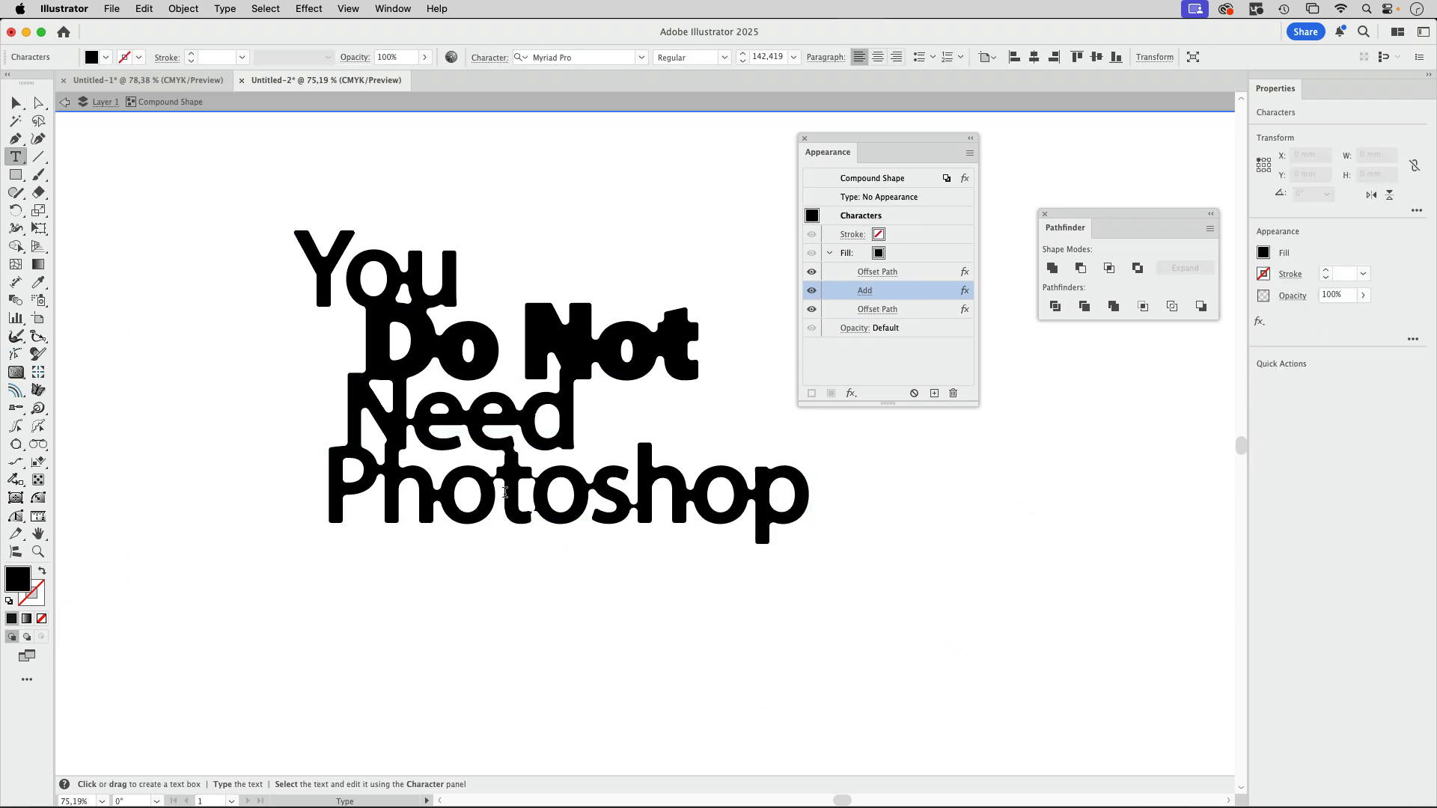
left_click_drag(525, 488, 729, 499)
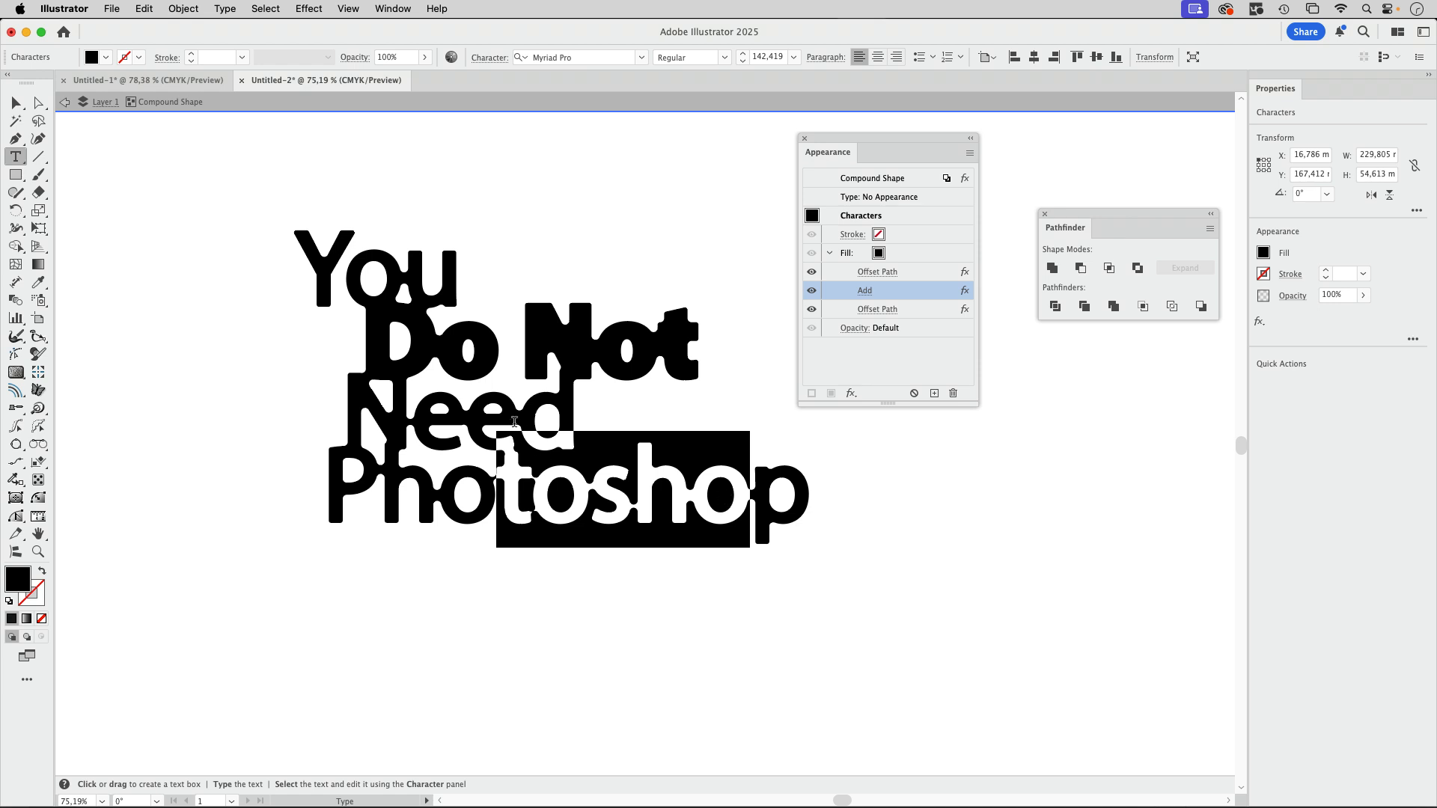
left_click(514, 421)
left_click(17, 103)
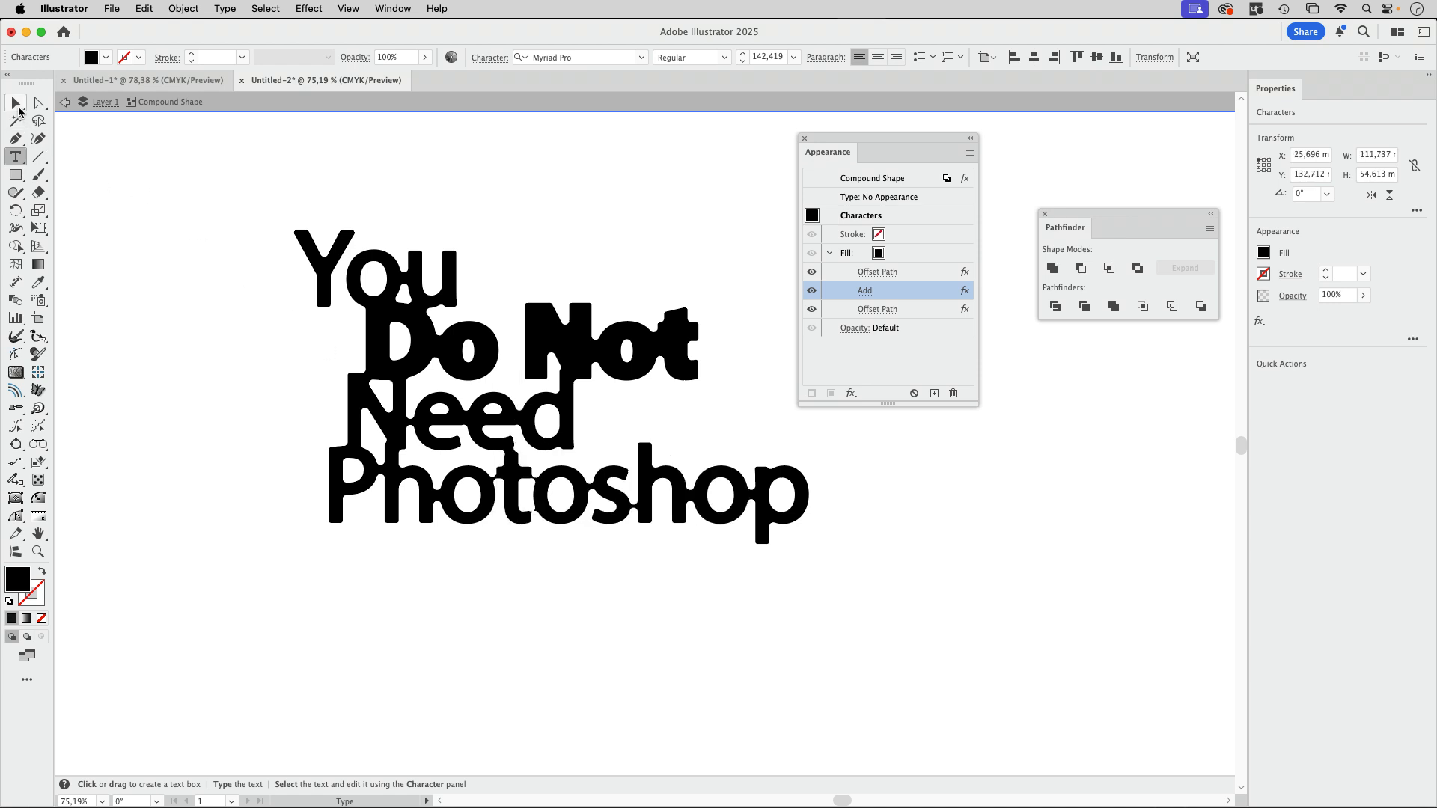
double_click(129, 186)
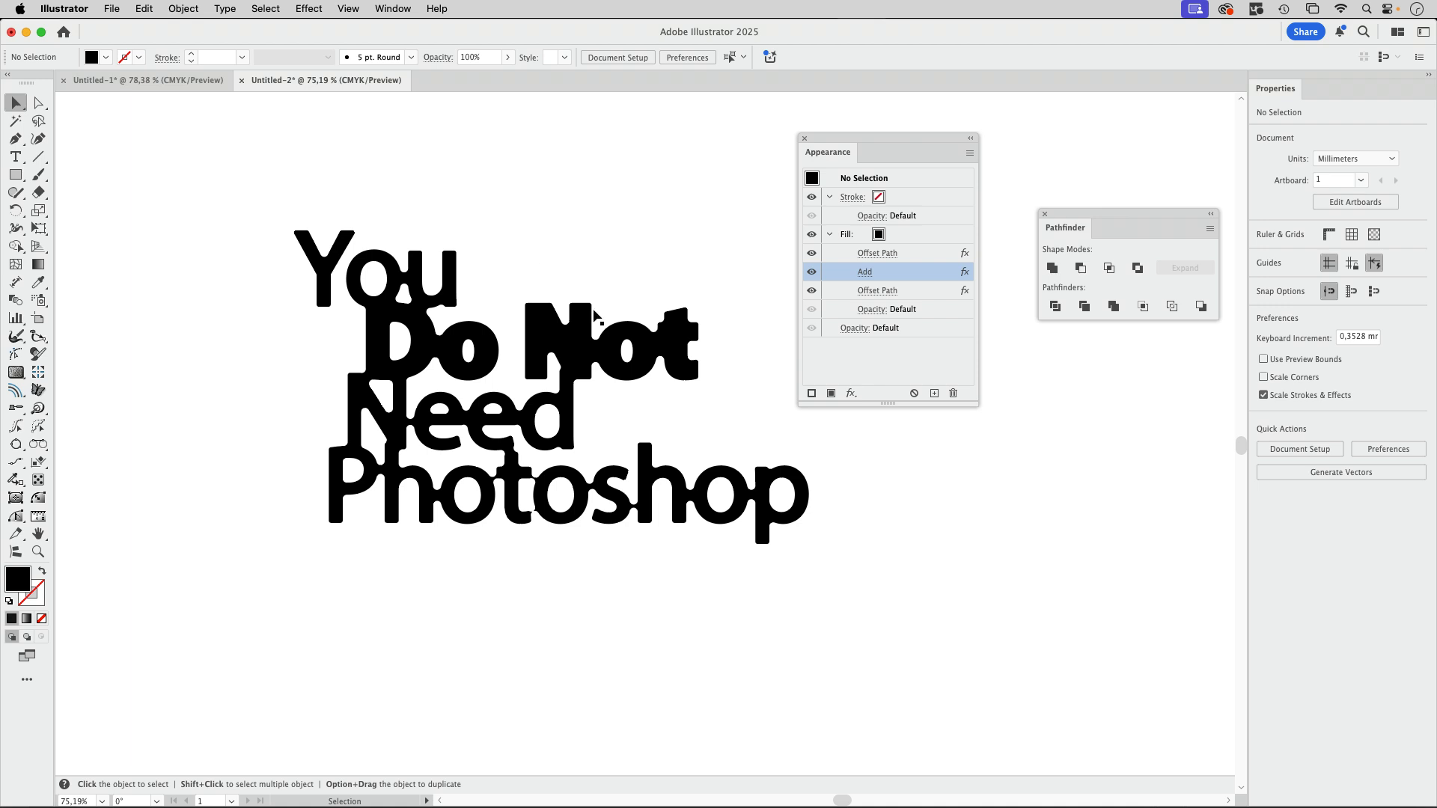
In the Untitled-1 document, select the plain "liquid" and "text" lines and group them
left_click(155, 82)
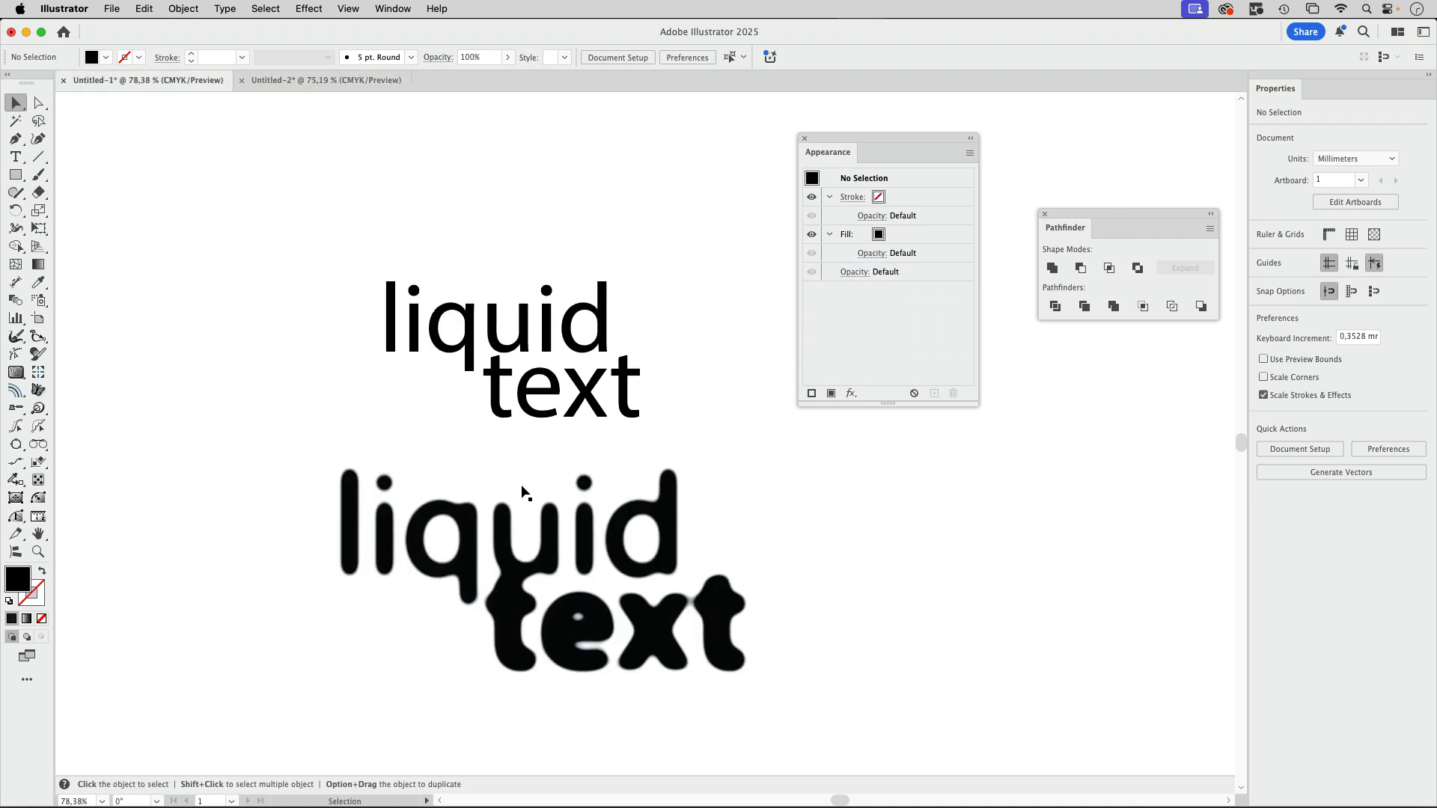
left_click(505, 320)
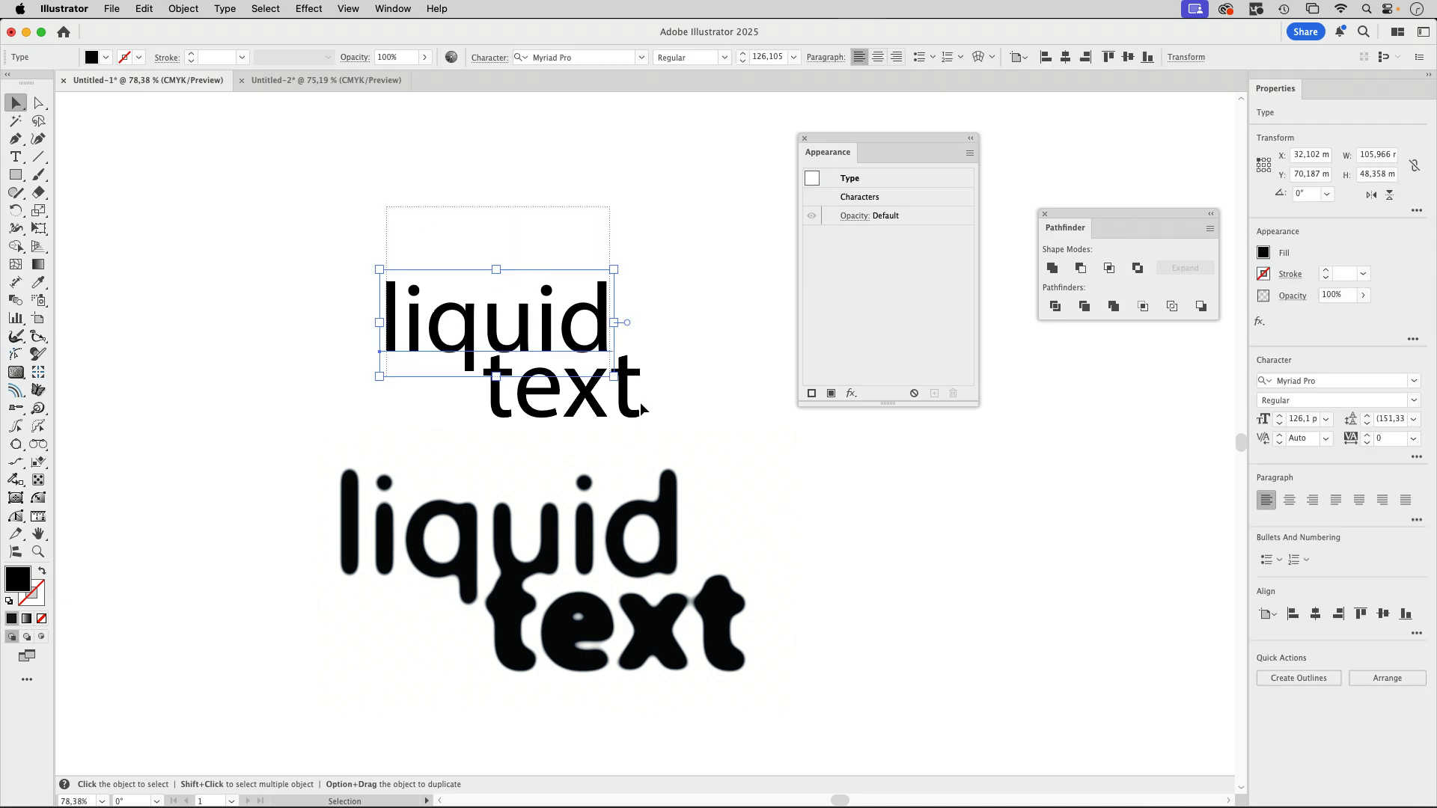
key("space")
left_click_drag(554, 402, 512, 311)
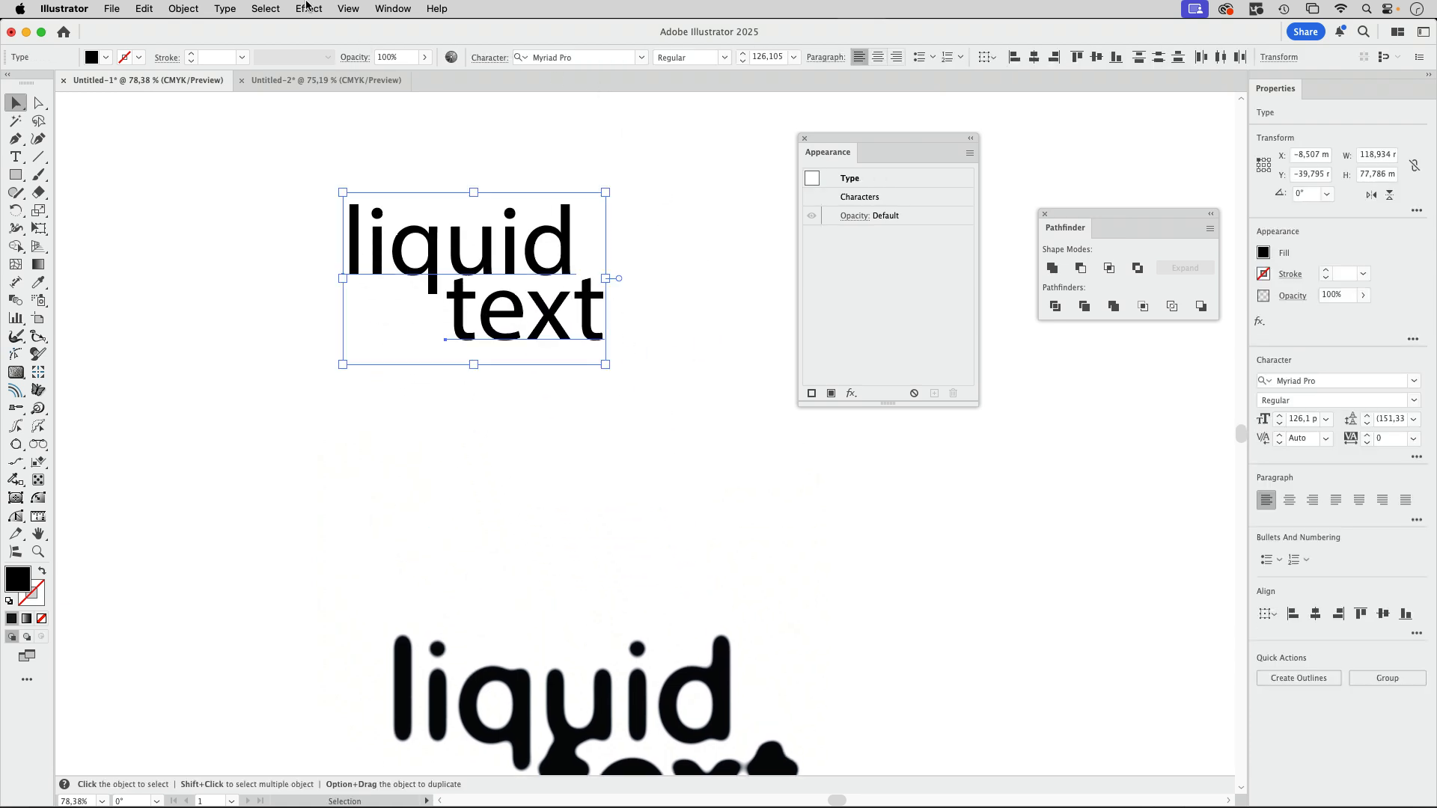
key("super+g")
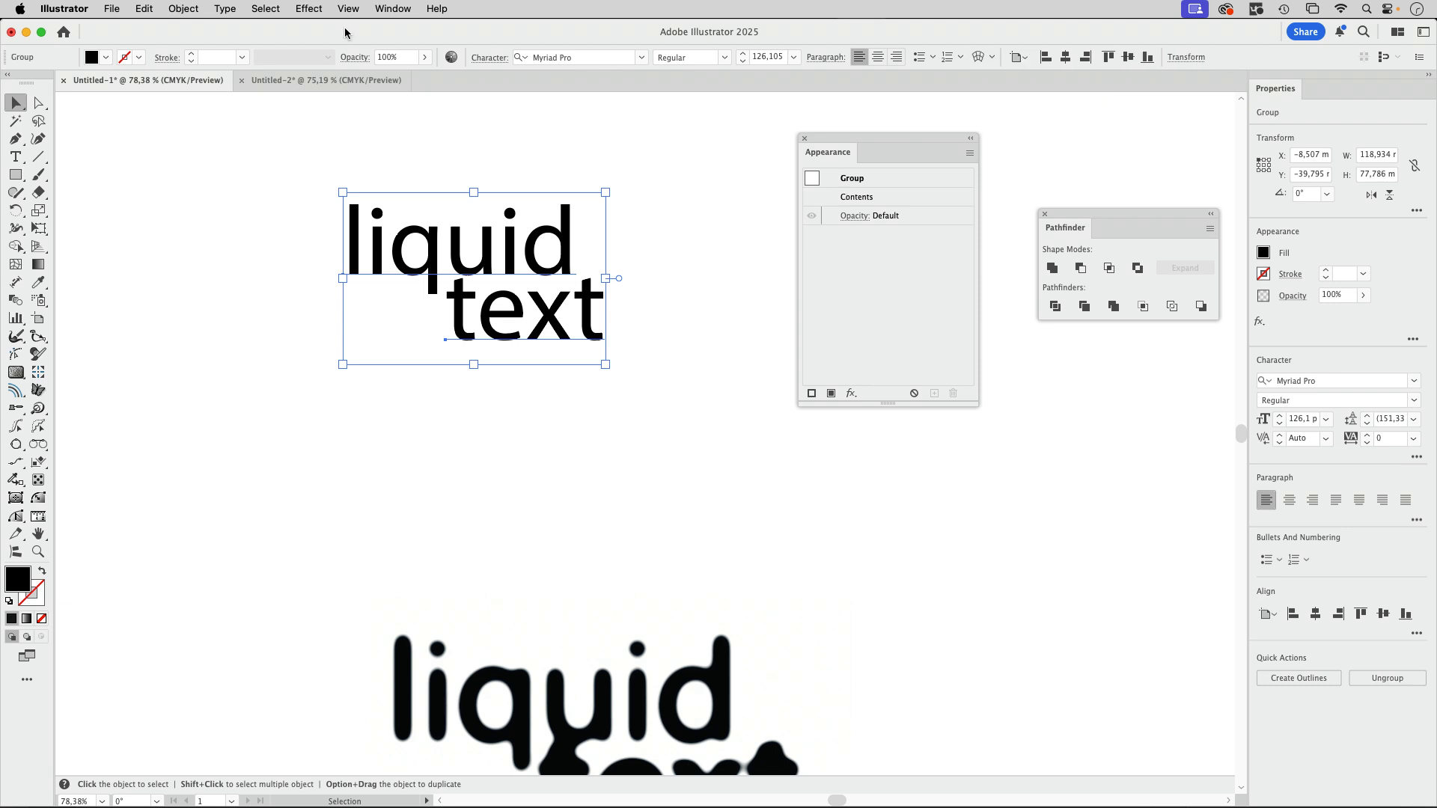
Apply a Gaussian Blur effect to the grouped "liquid text" lettering
left_click(309, 9)
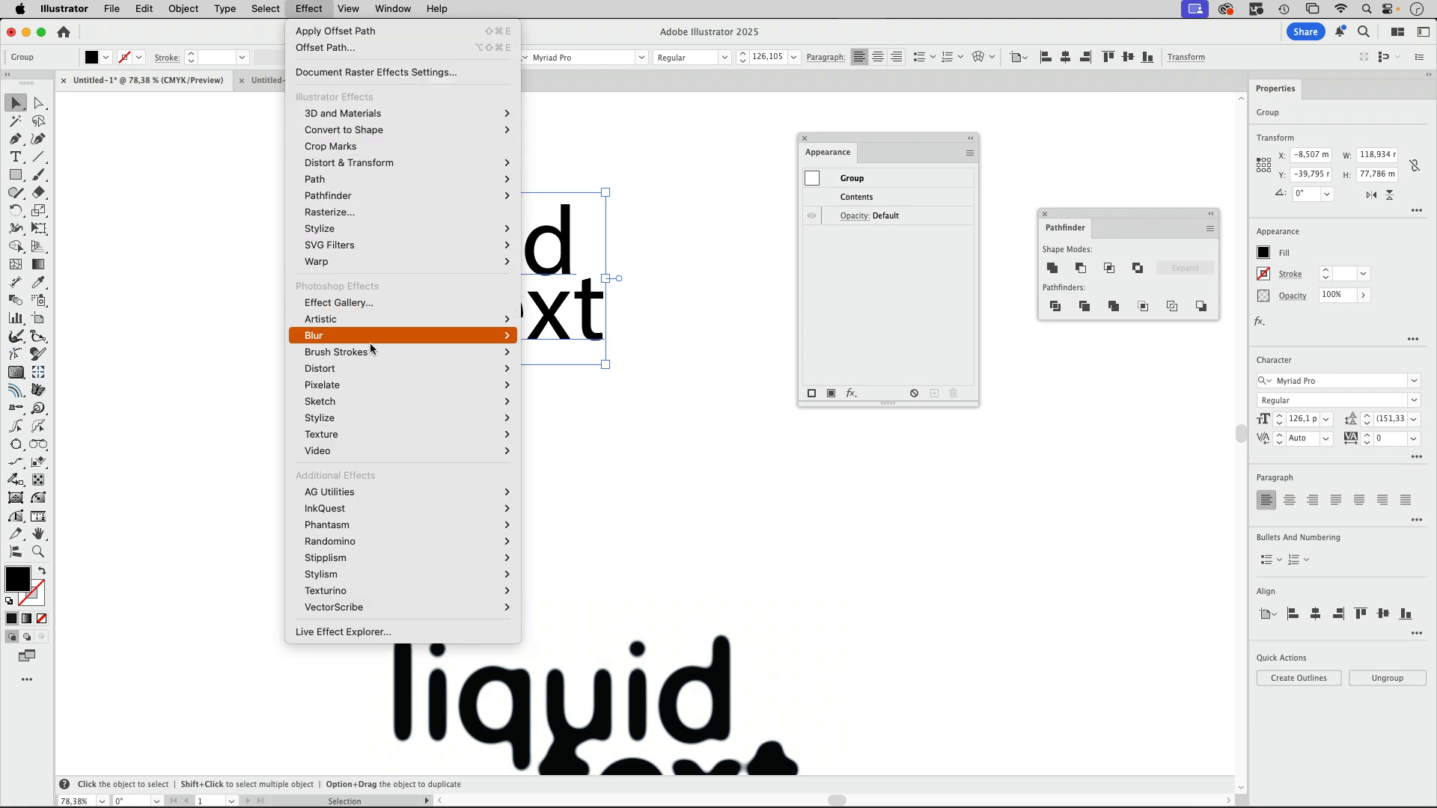
mouse_move(369, 337)
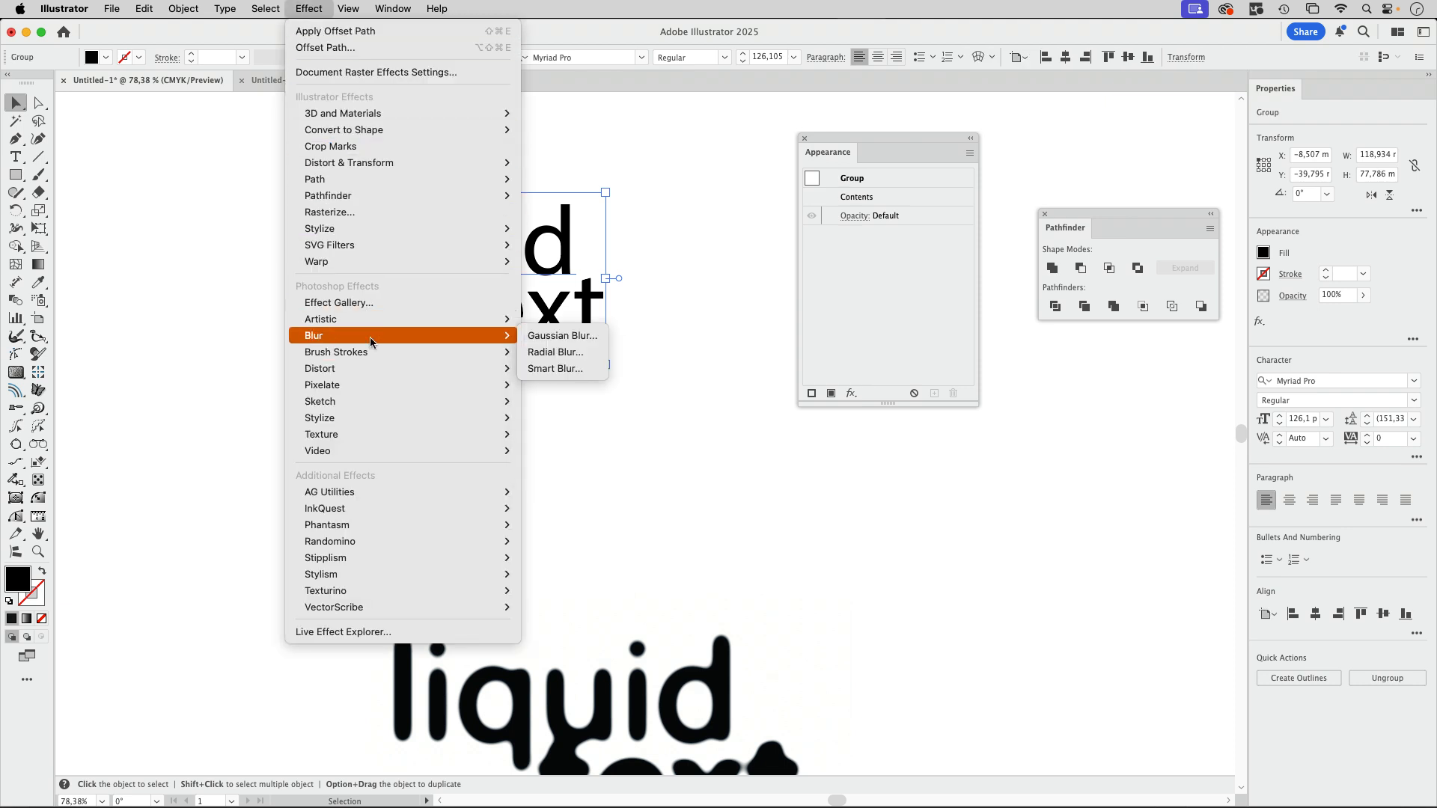
left_click(554, 336)
left_click_drag(865, 310, 616, 380)
left_click(723, 440)
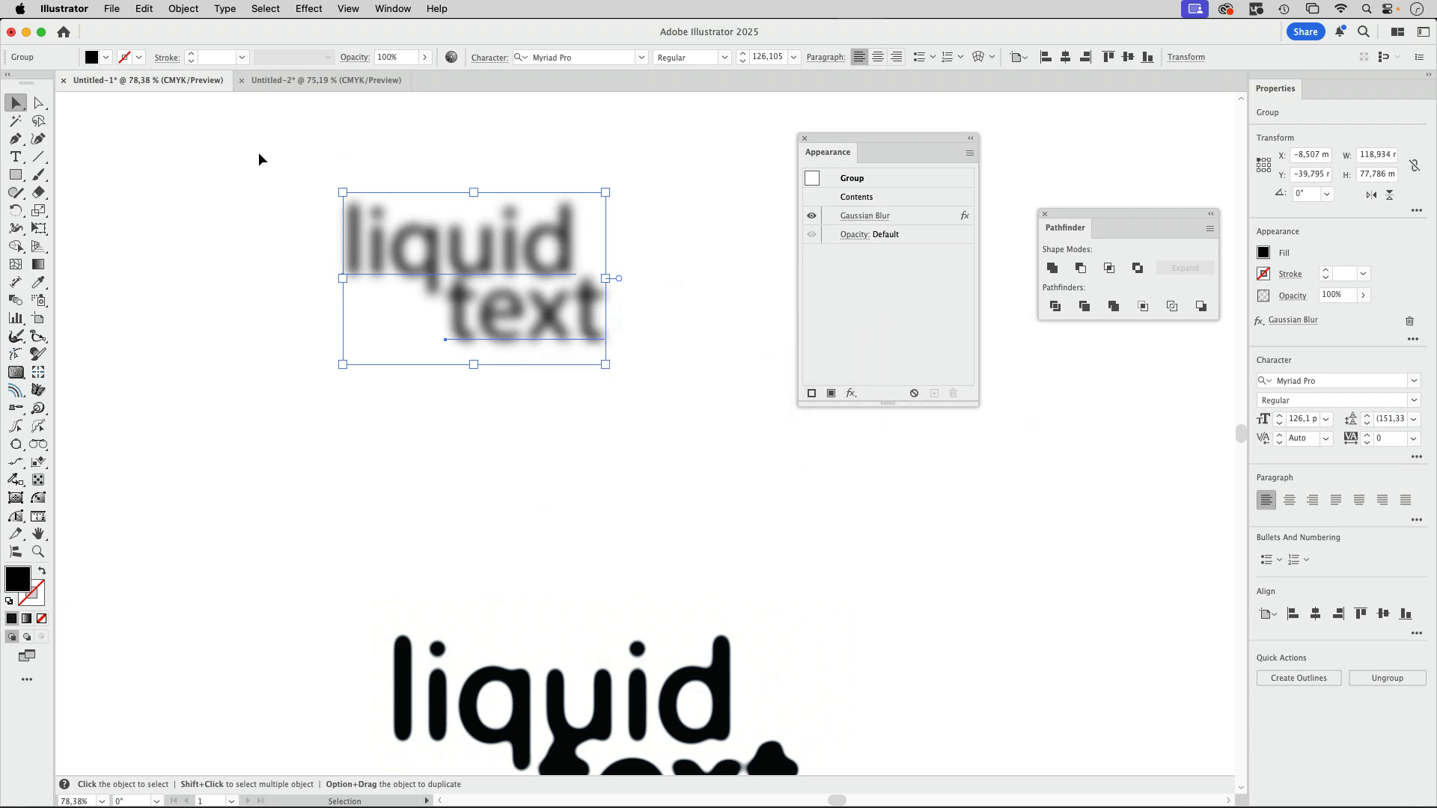
Duplicate the blurred text group and place the copy in the empty area to the left of the original
left_click_drag(508, 262, 246, 479)
left_click_drag(306, 355, 609, 259)
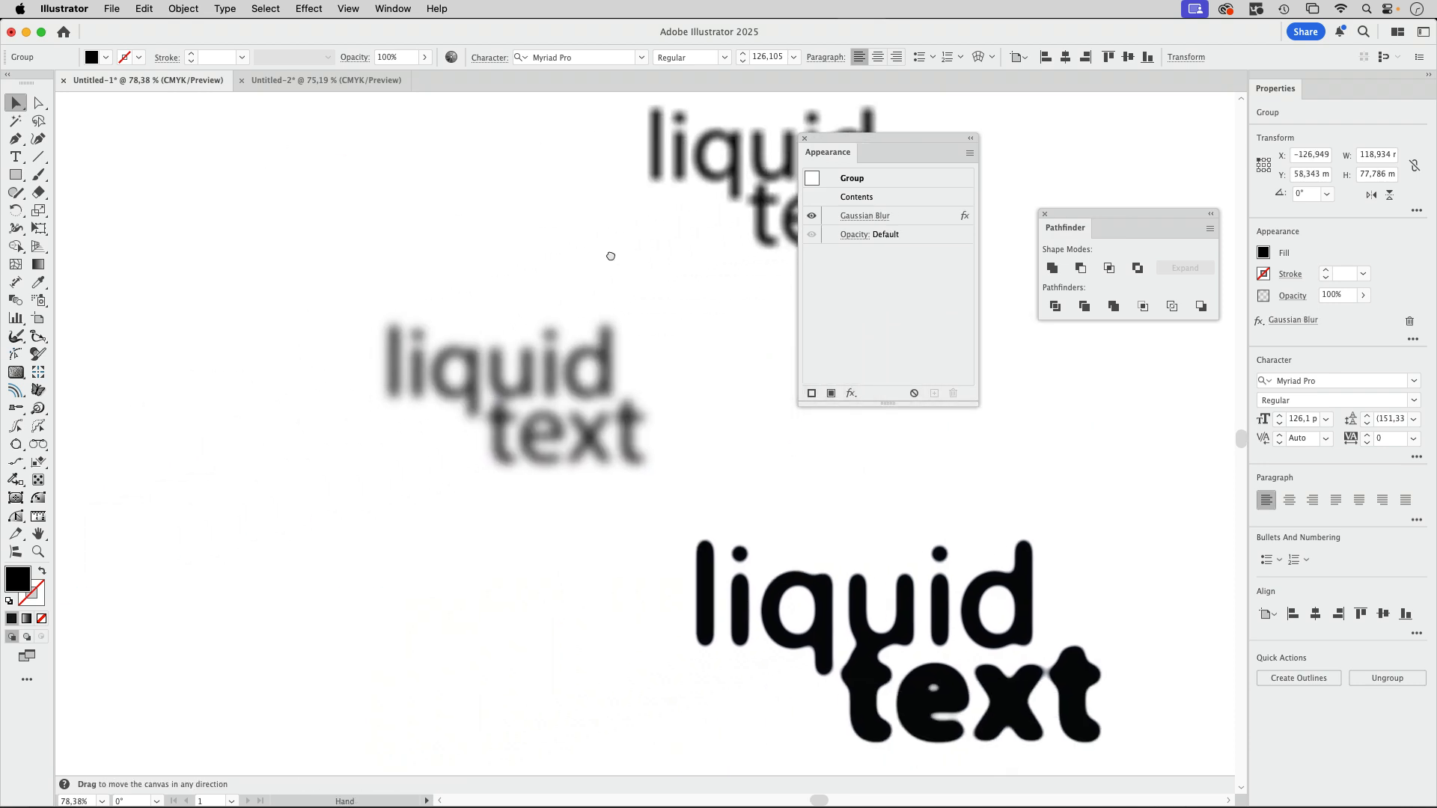
left_click_drag(470, 342, 303, 258)
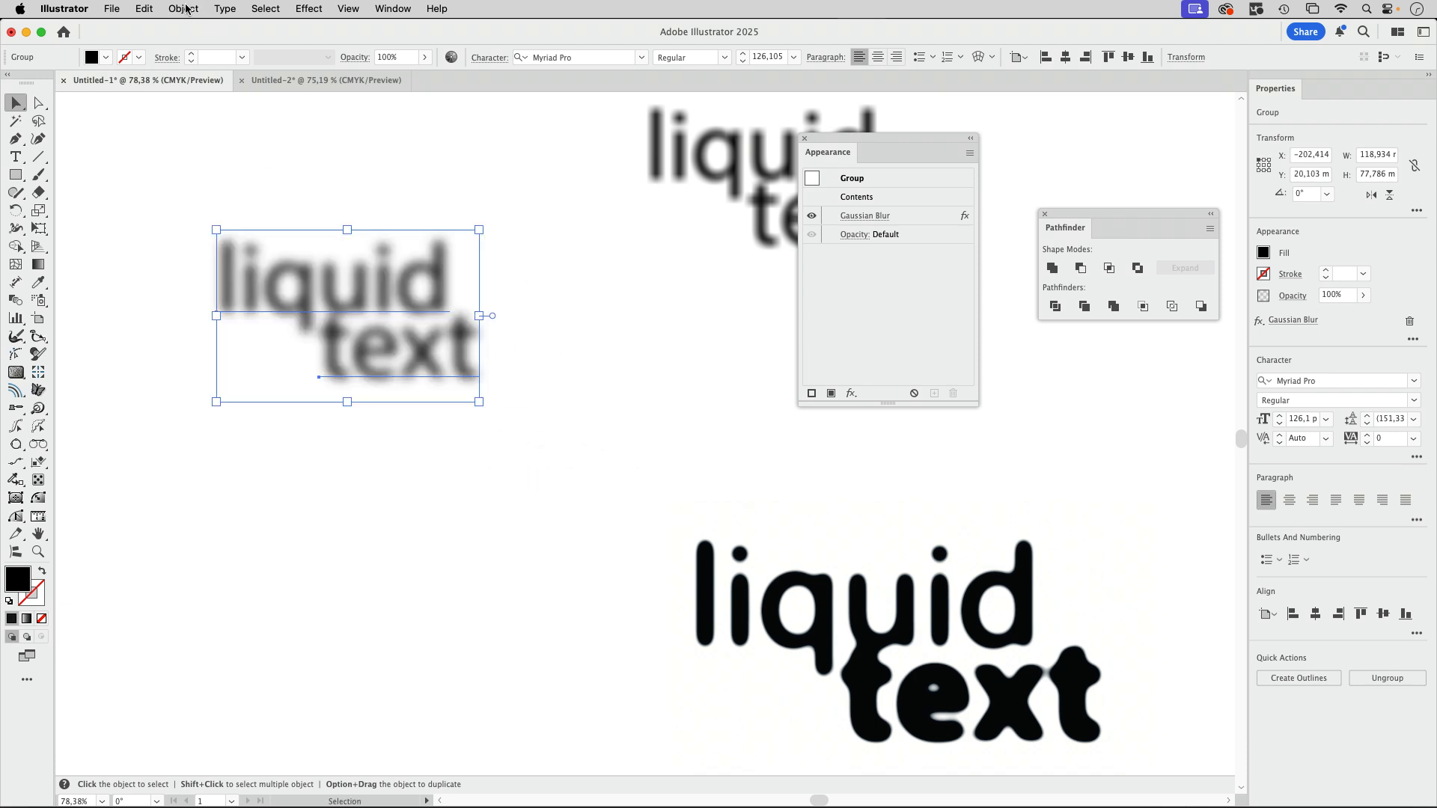
Rasterize the copied blurred group in CMYK at High (300 ppi) with a white background
left_click(184, 8)
left_click(310, 378)
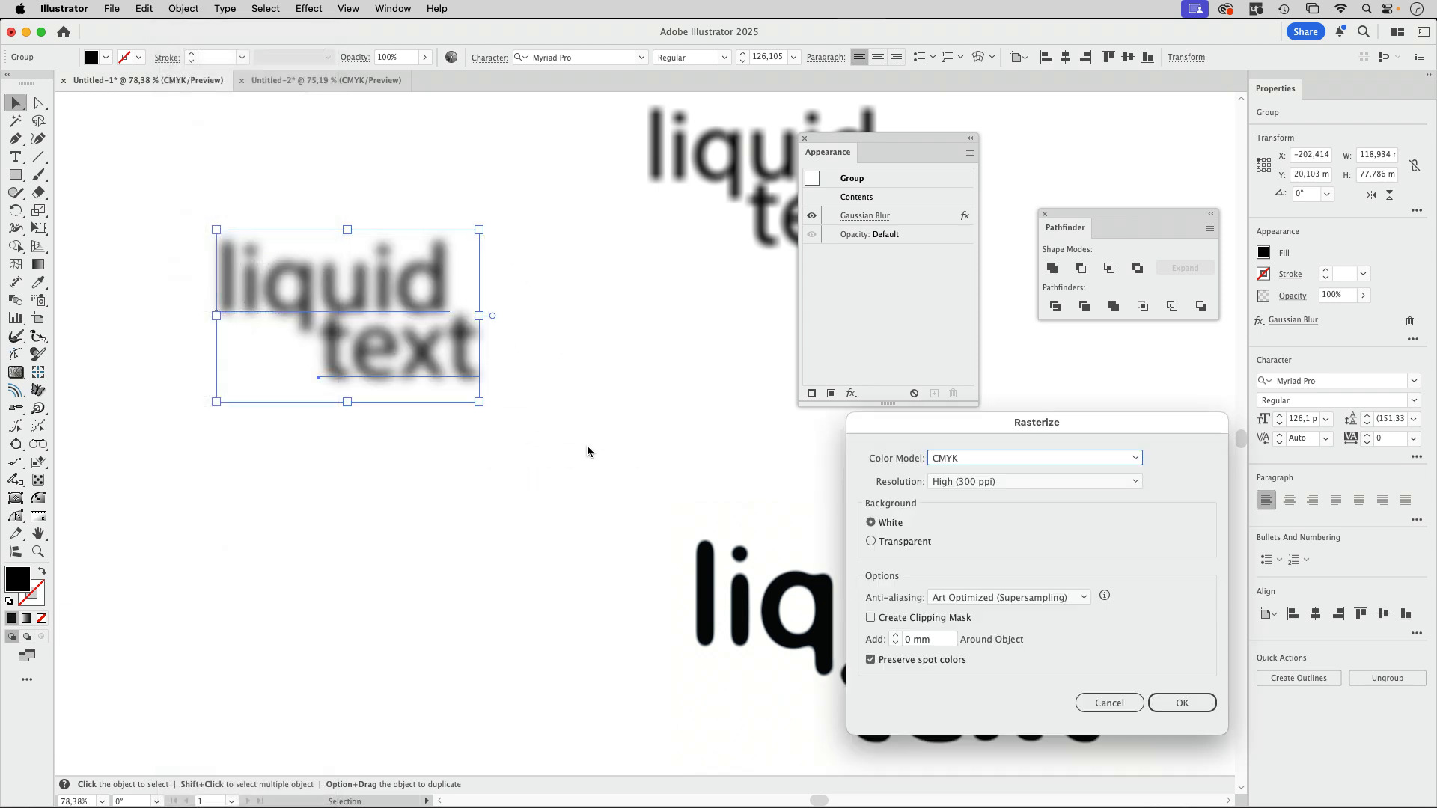
left_click(1182, 704)
Trace the rasterized text using Image Trace with the Black and White preset and a threshold of 196
left_click(393, 8)
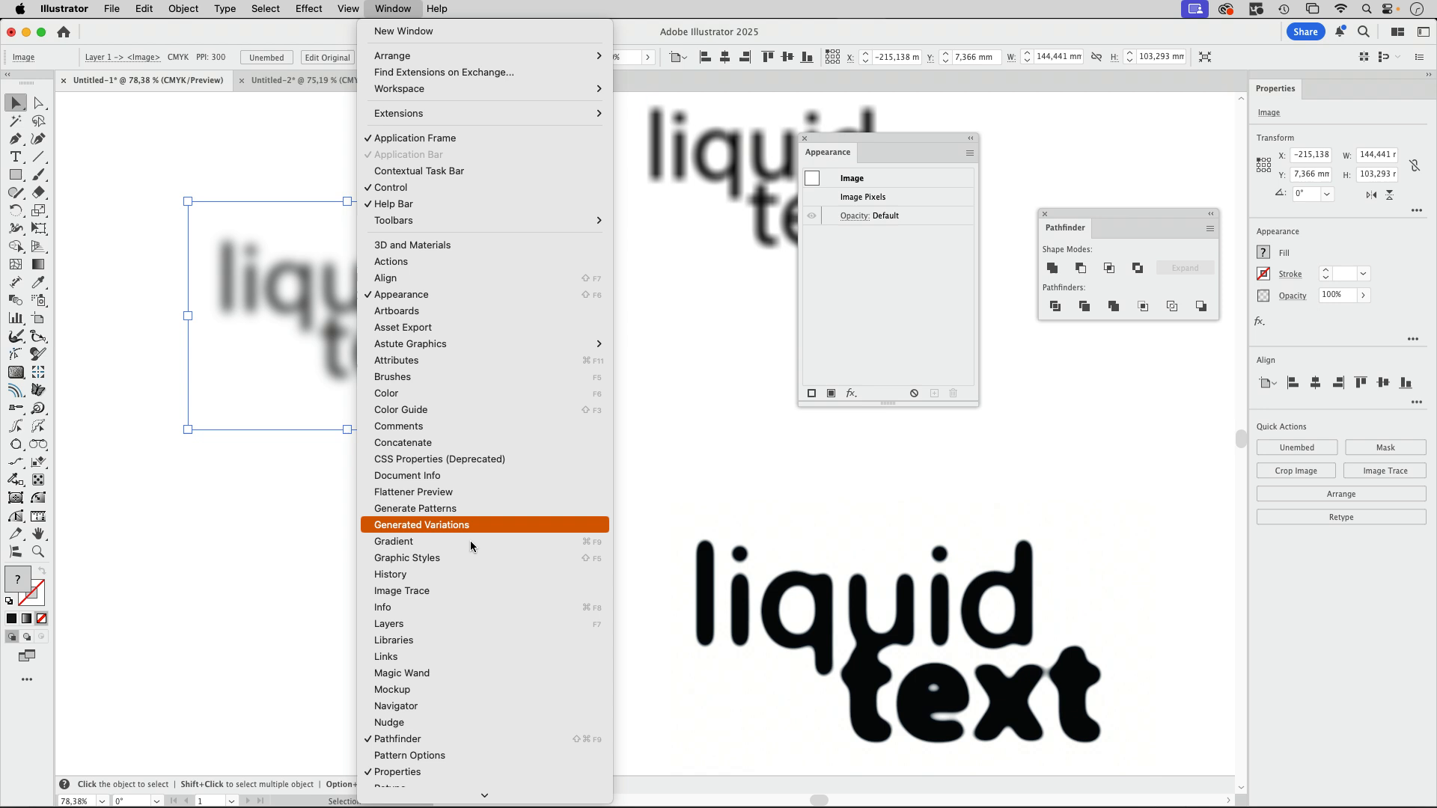
left_click(453, 591)
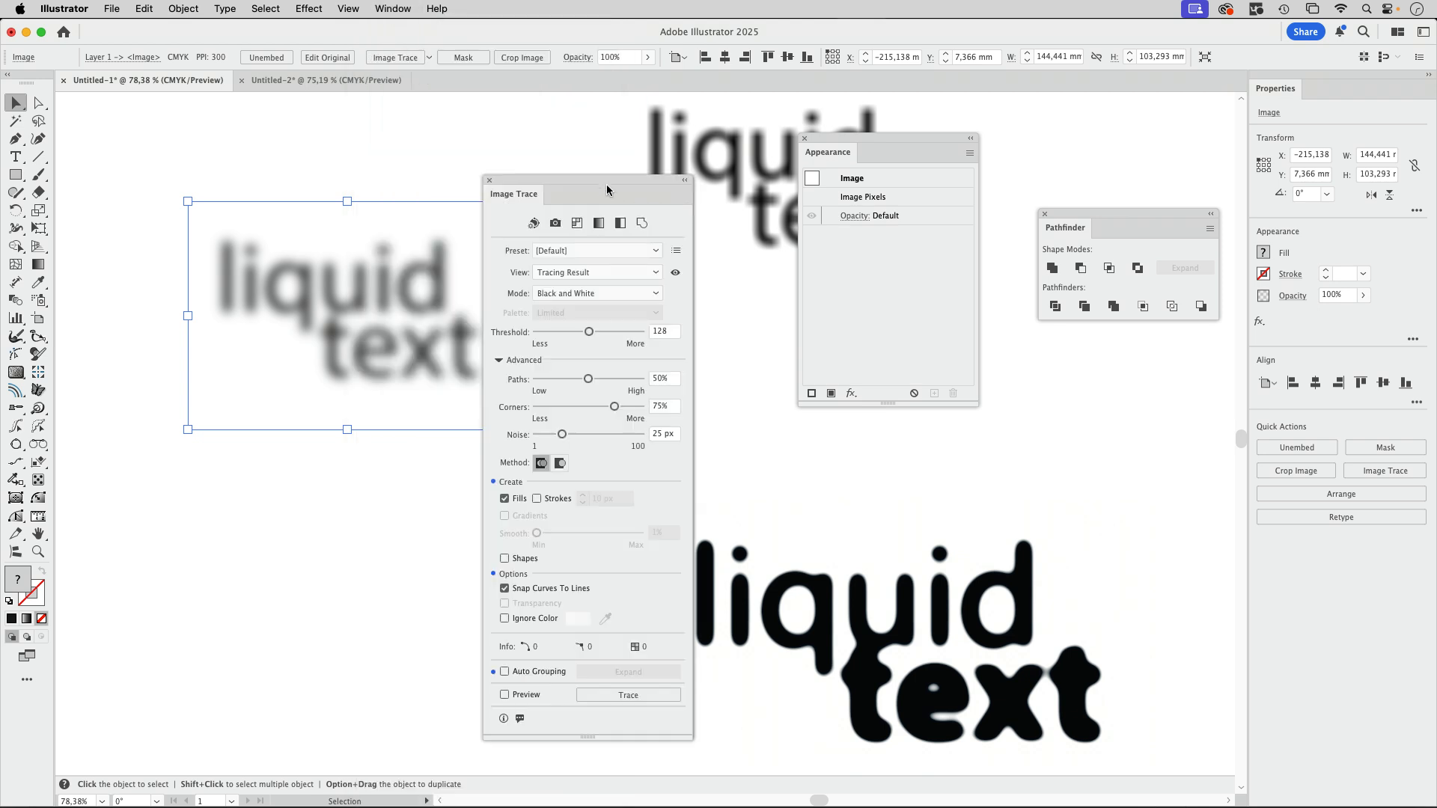
left_click_drag(650, 201, 677, 232)
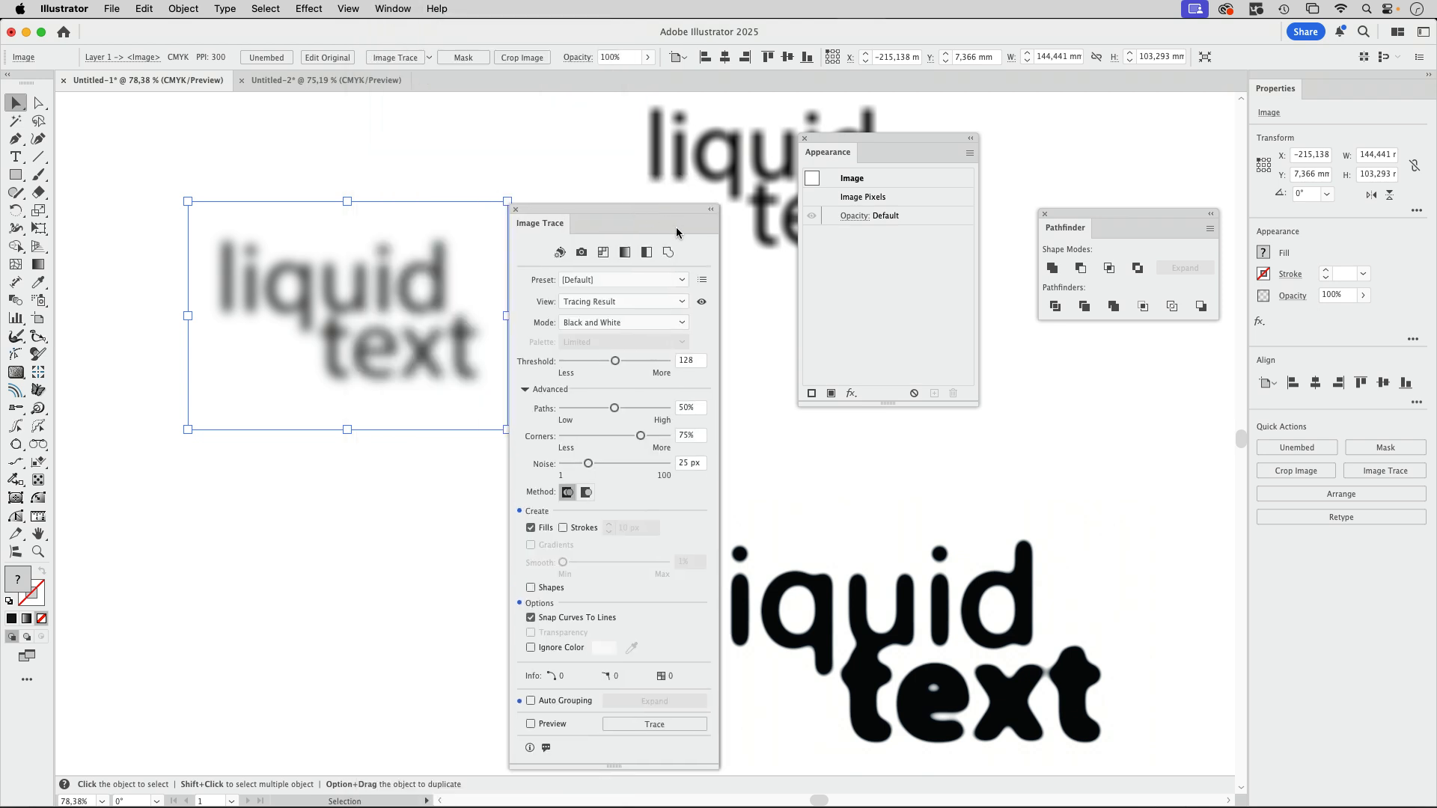
left_click(648, 253)
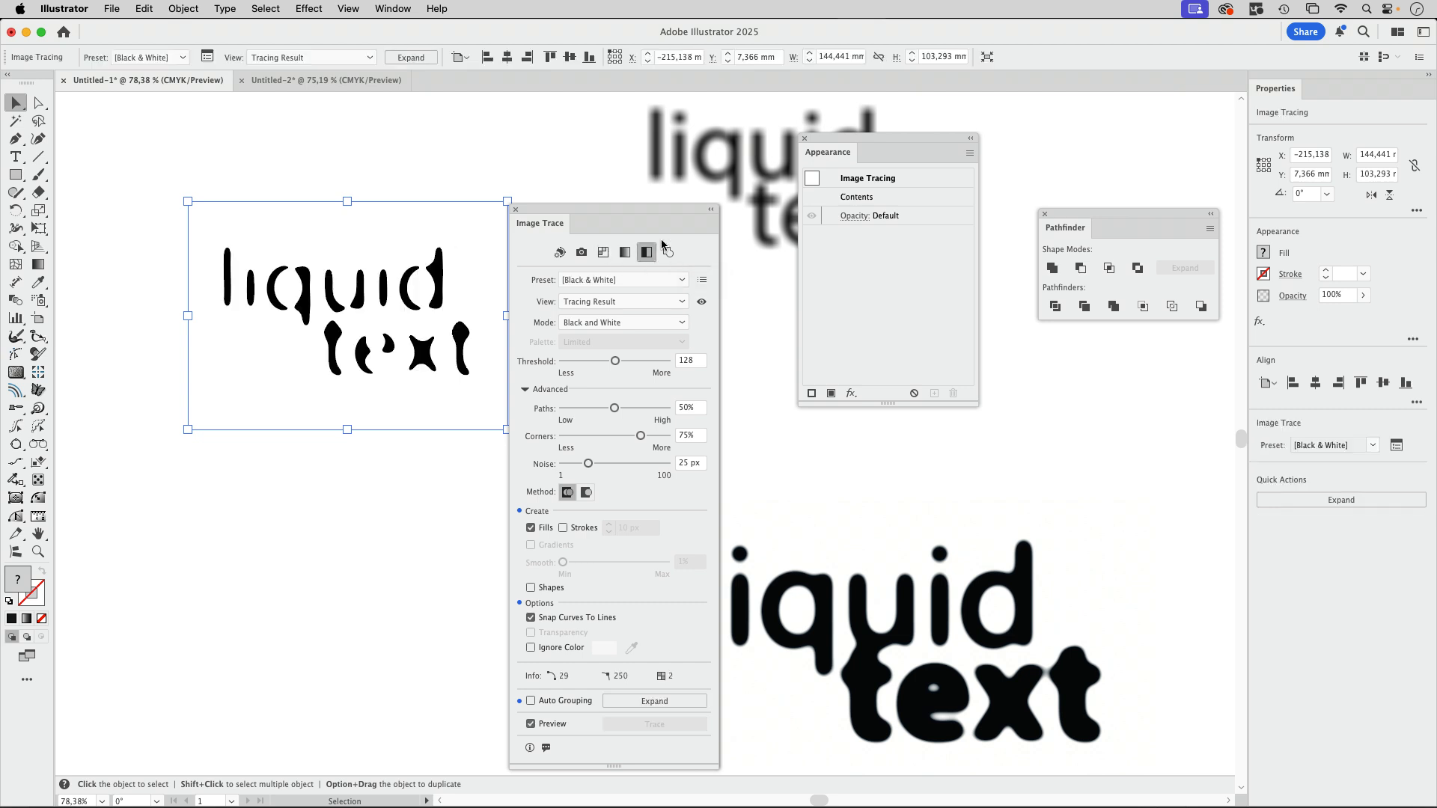
left_click_drag(616, 362, 637, 365)
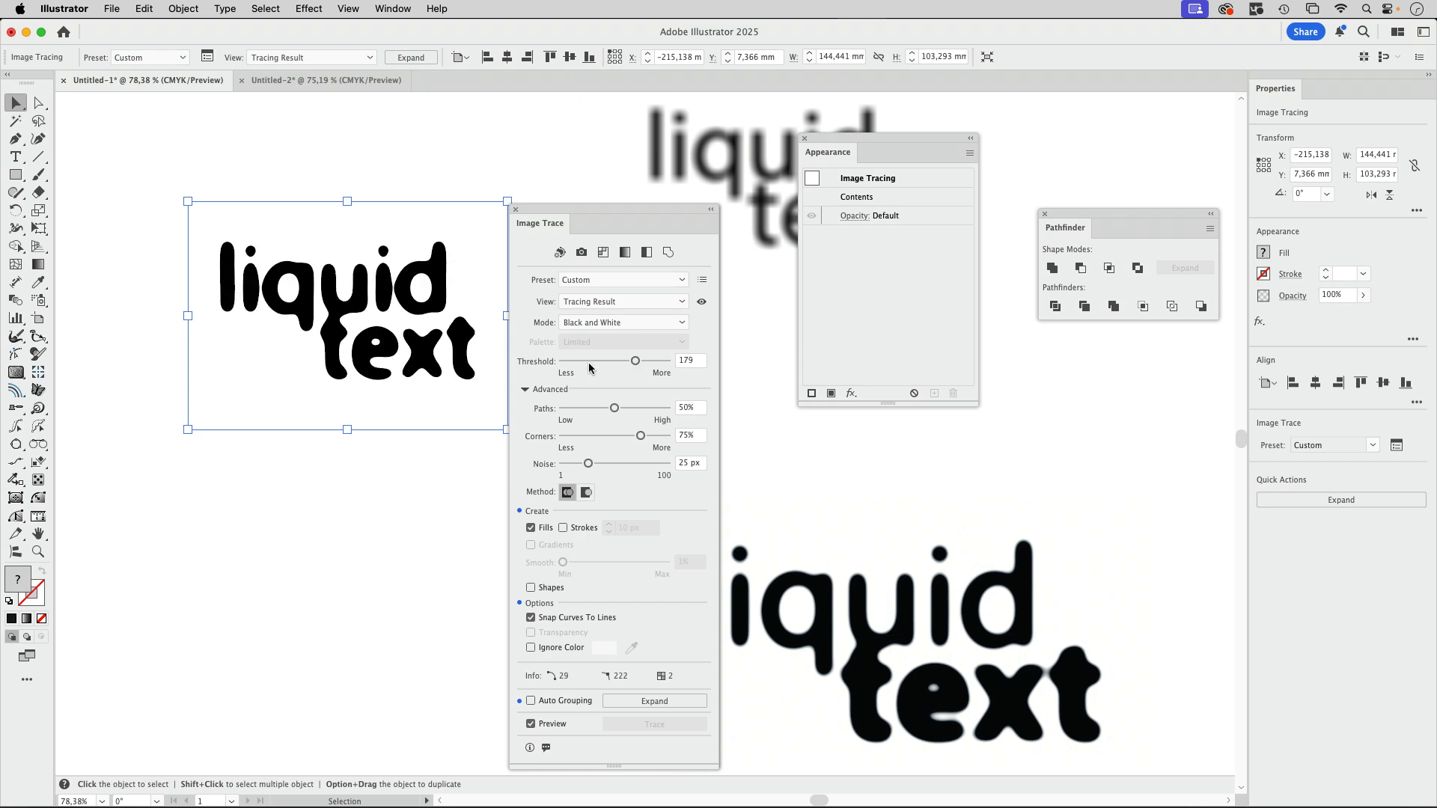
mouse_move(636, 361)
left_mouse_down()
mouse_move(580, 362)
mouse_move(643, 363)
left_mouse_up()
Ignore white in the tracing and expand the traced text into vector shapes
left_click(530, 650)
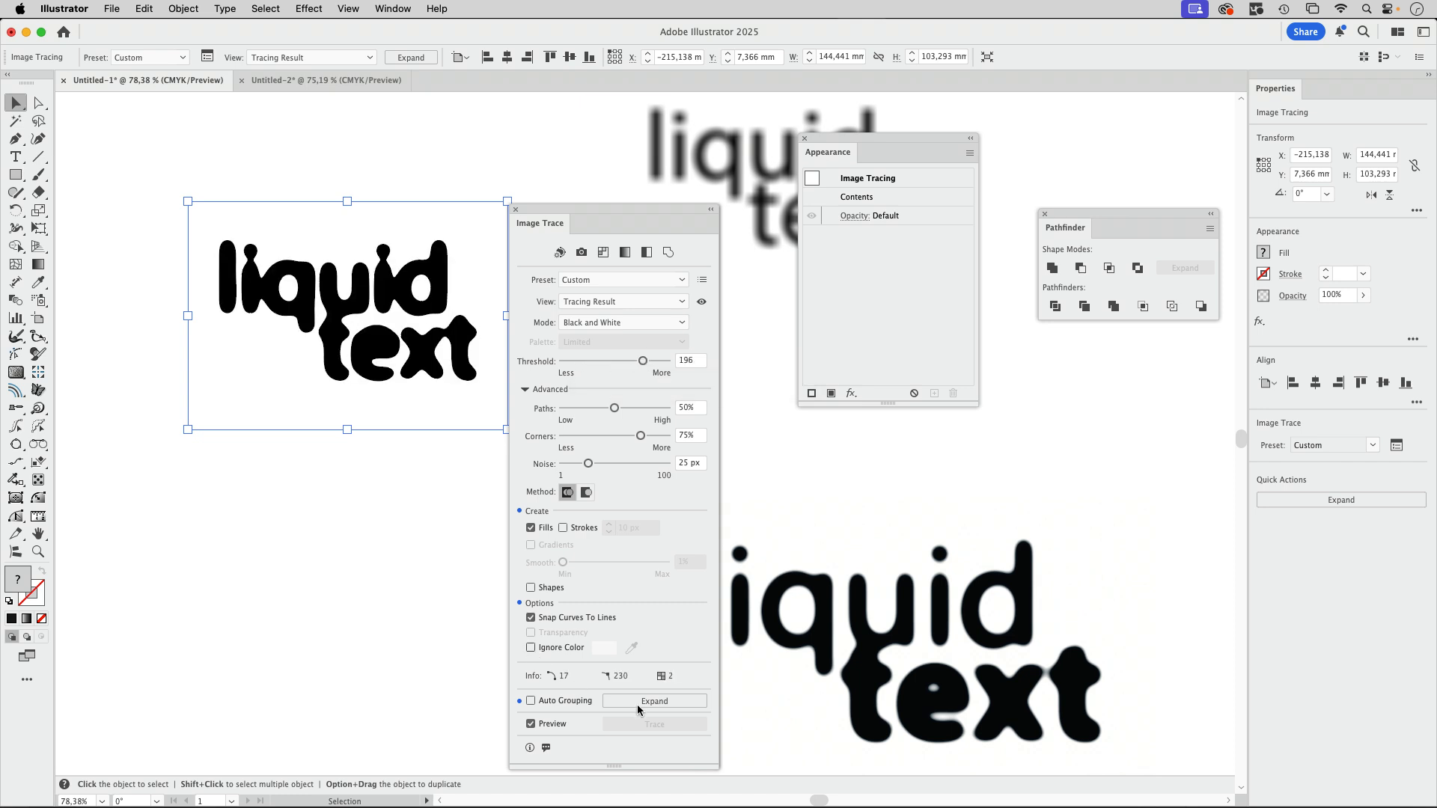
left_click(680, 703)
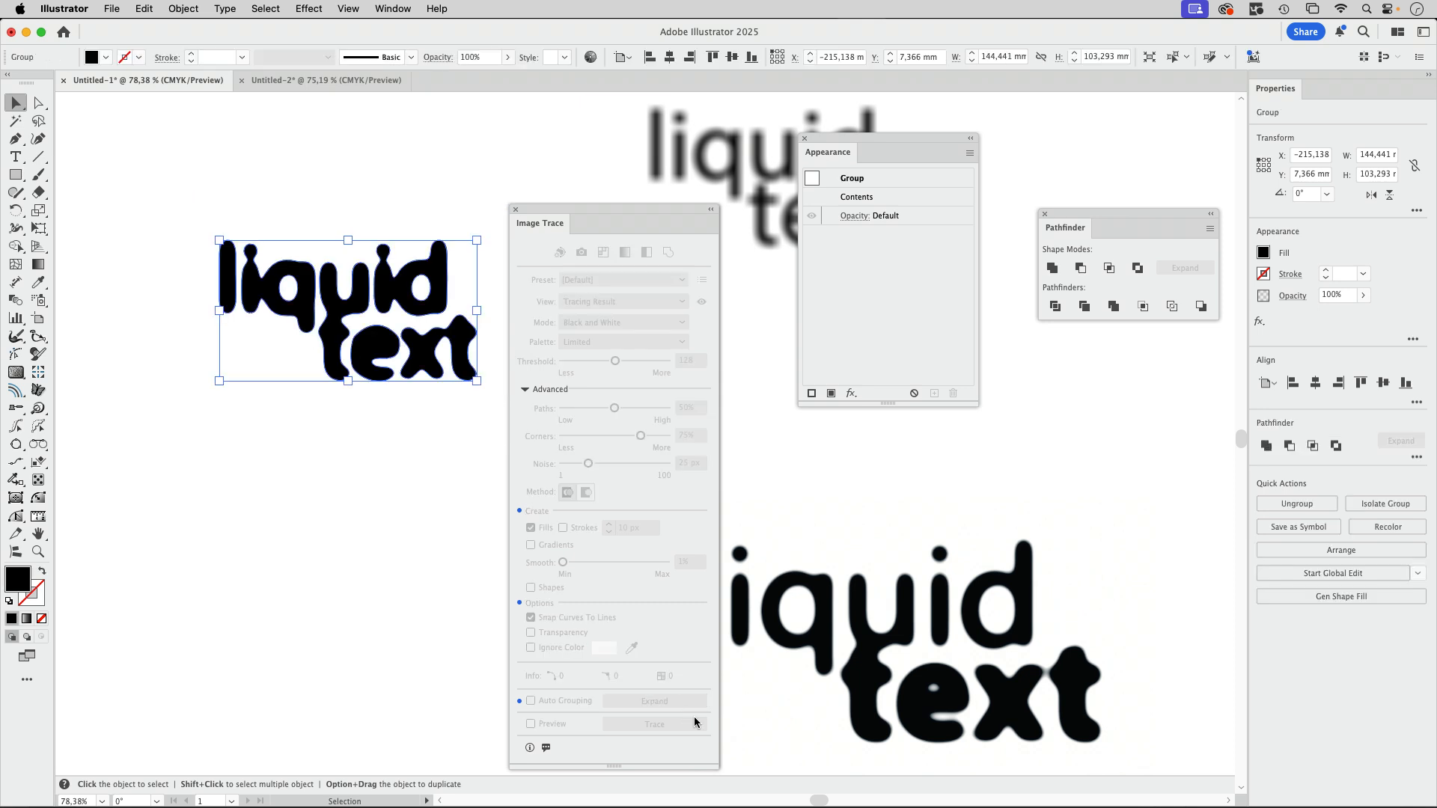